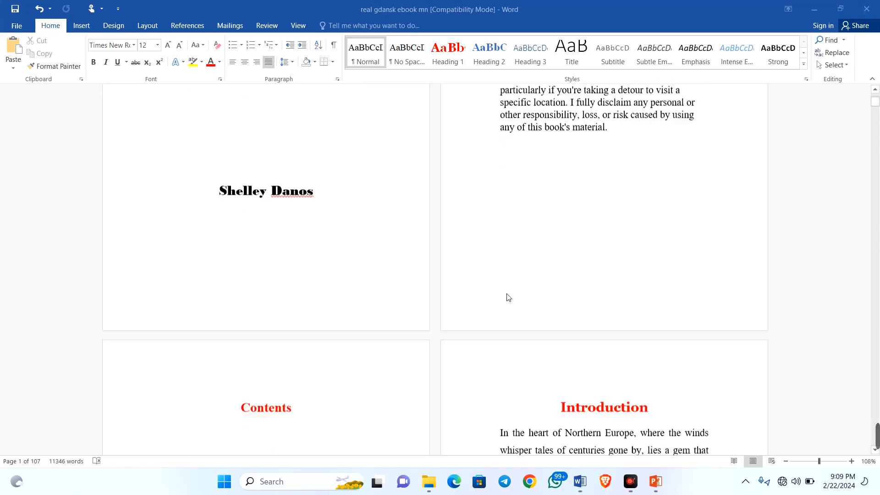
- Look through the opening pages of the Gdansk travel guide manuscript, from the title page to the first history sections
scroll(507, 298, up, 4)
scroll(508, 297, up, 5)
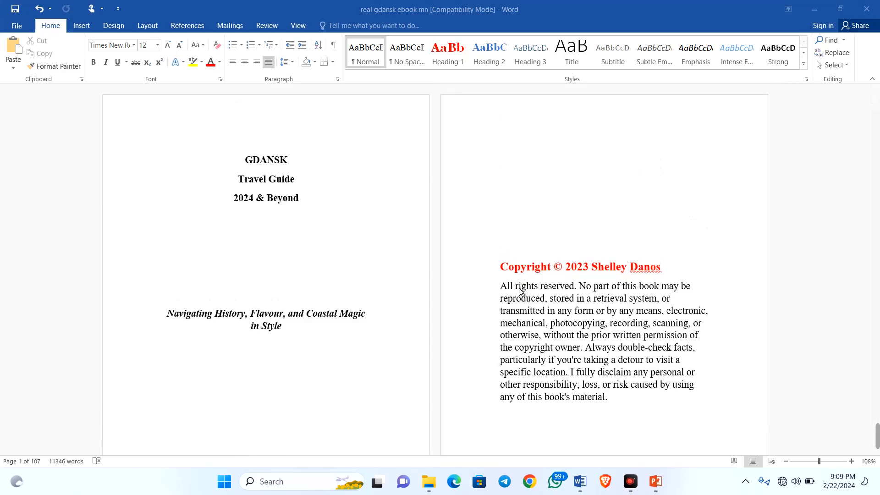
scroll(521, 292, down, 5)
scroll(521, 293, up, 5)
scroll(516, 328, down, 8)
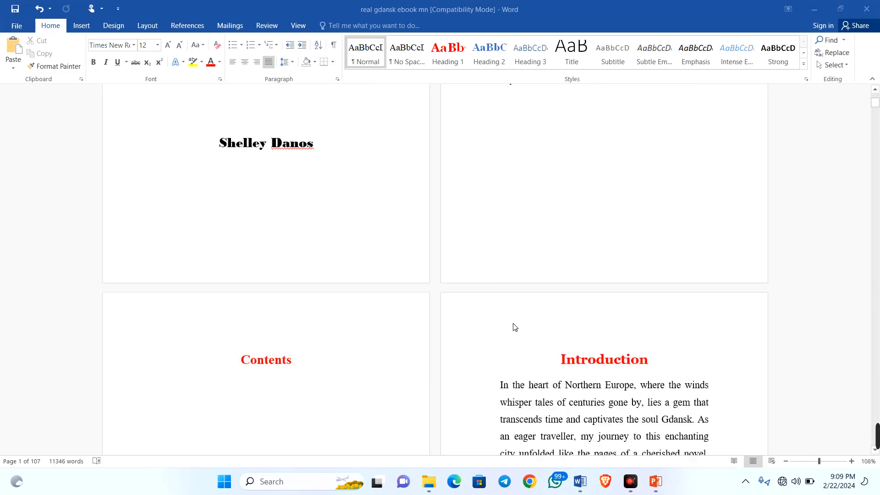
scroll(516, 326, up, 5)
scroll(517, 323, down, 12)
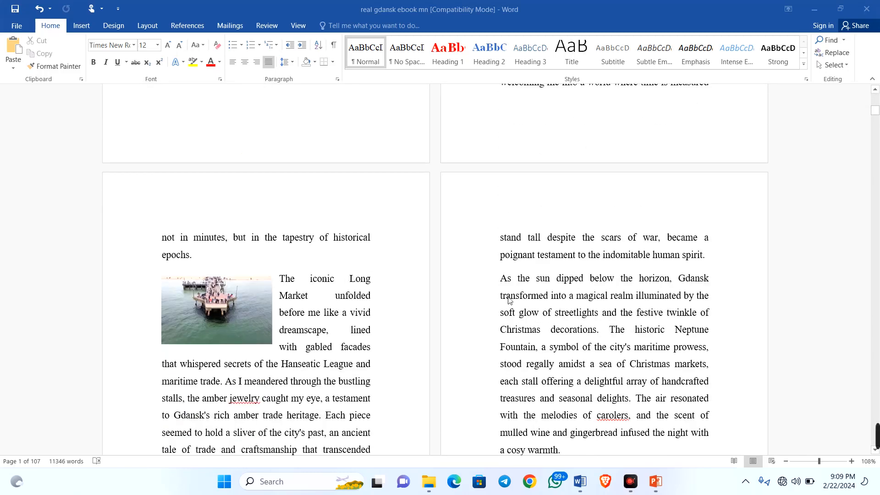
scroll(511, 302, down, 6)
scroll(537, 307, down, 9)
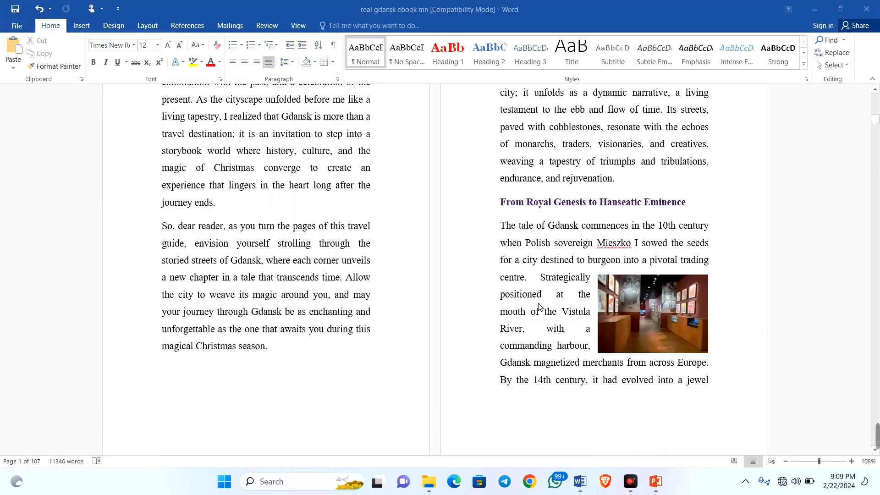
scroll(552, 306, down, 6)
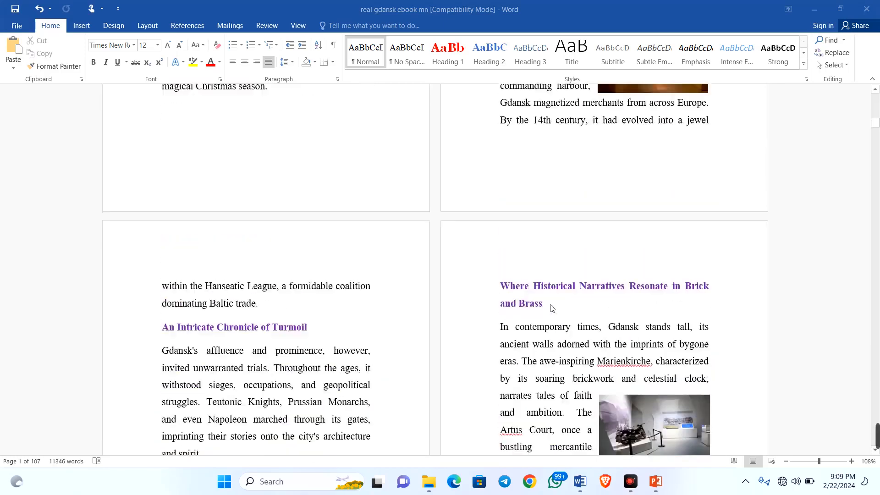
scroll(551, 308, up, 13)
scroll(552, 309, up, 15)
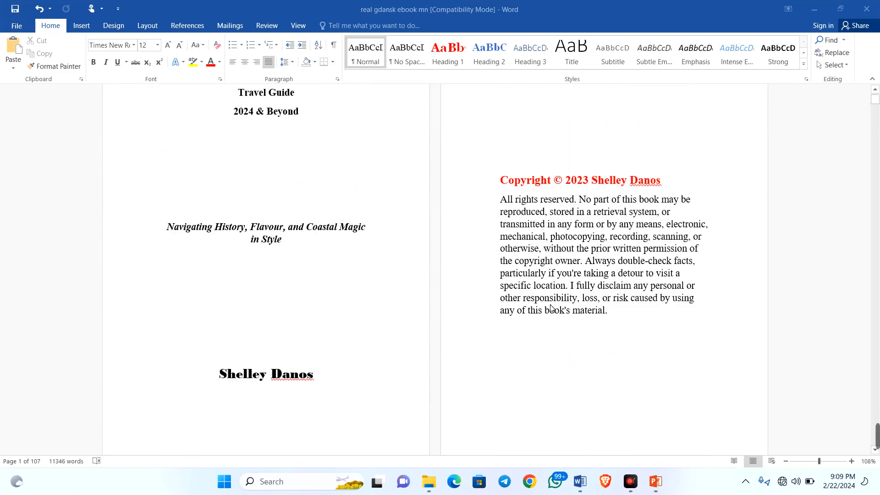
scroll(551, 307, up, 3)
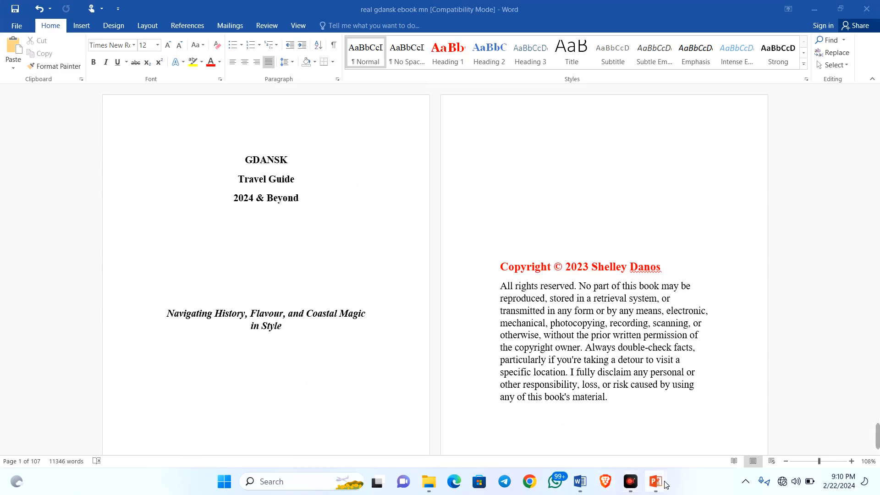
- Switch to PowerPoint and start a numbered list in the slide's text box with "Page setup" as item 1
mouse_move(656, 478)
click(693, 446)
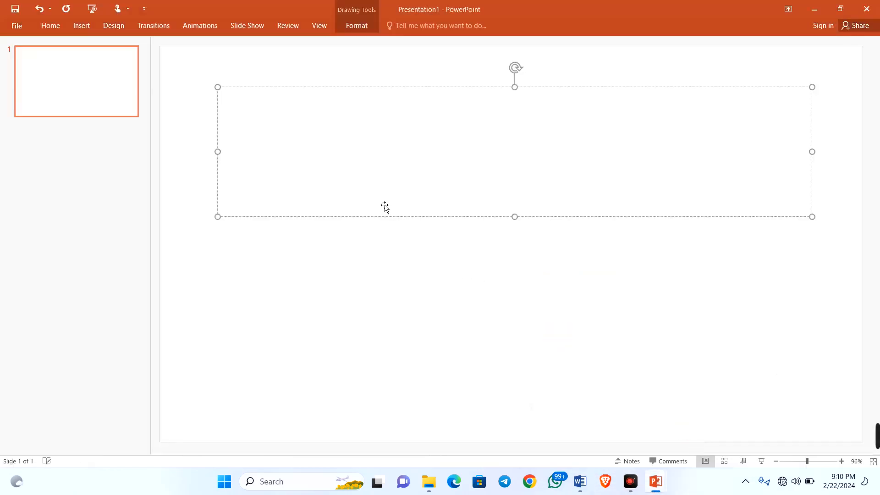
text(Page setup)
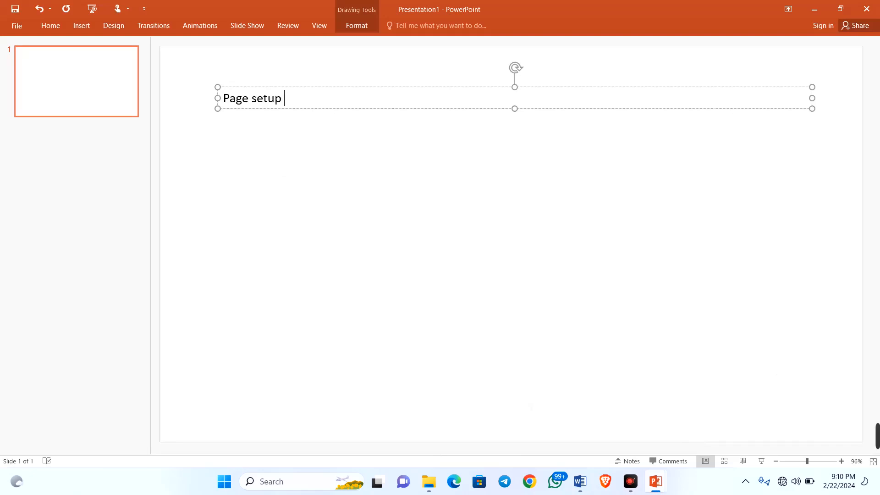
key(BackSpace)
key(Home)
text(1.)
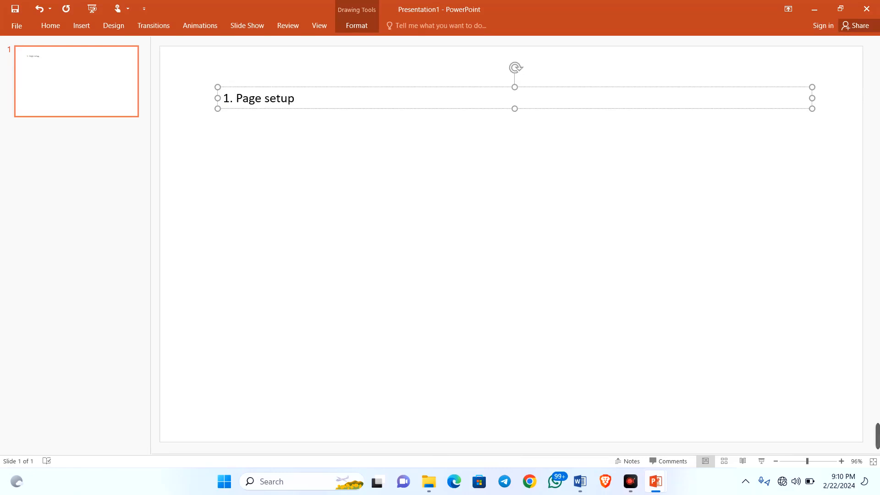
key(End)
key(Return)
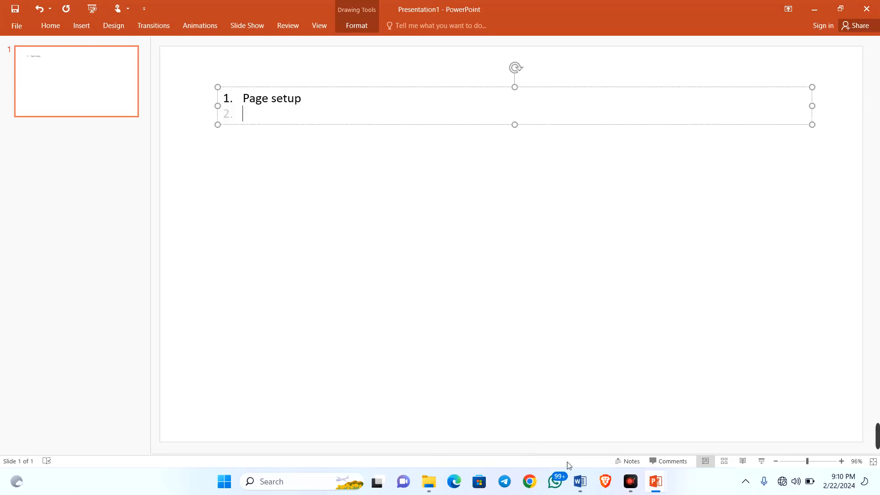
- Switch to Word and review the preset paper sizes and the manuscript's custom paper size settings
click(576, 480)
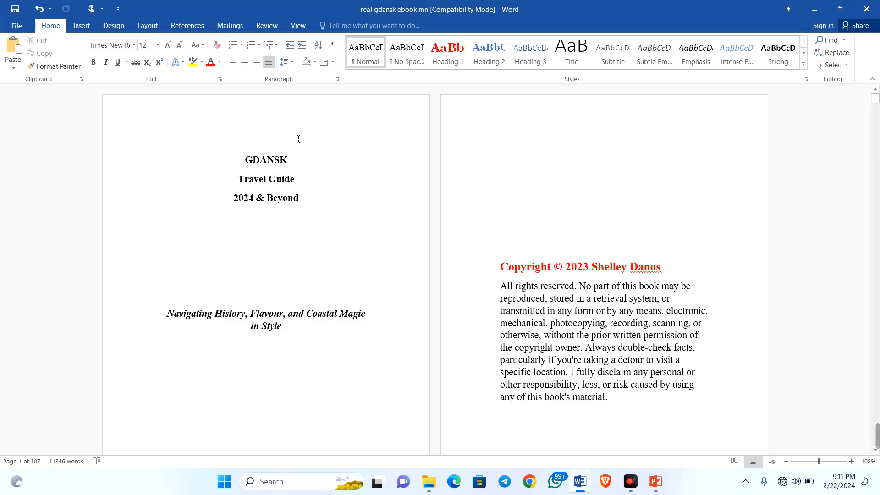
click(148, 28)
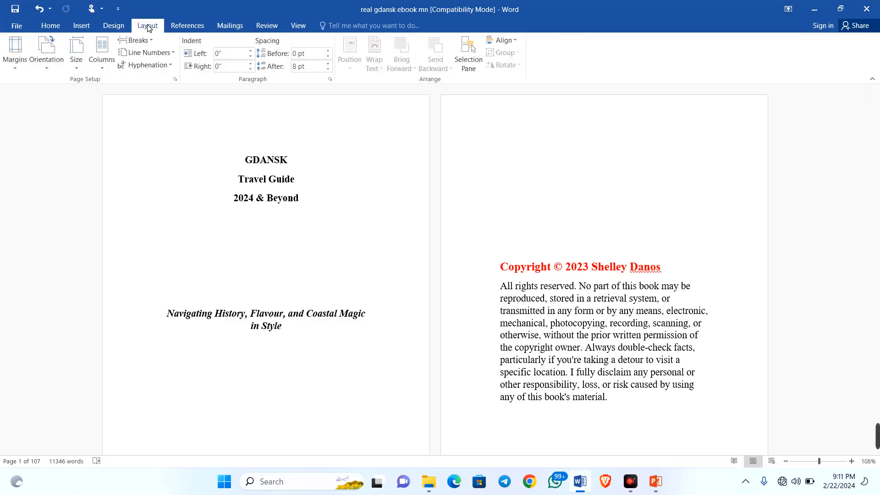
click(72, 68)
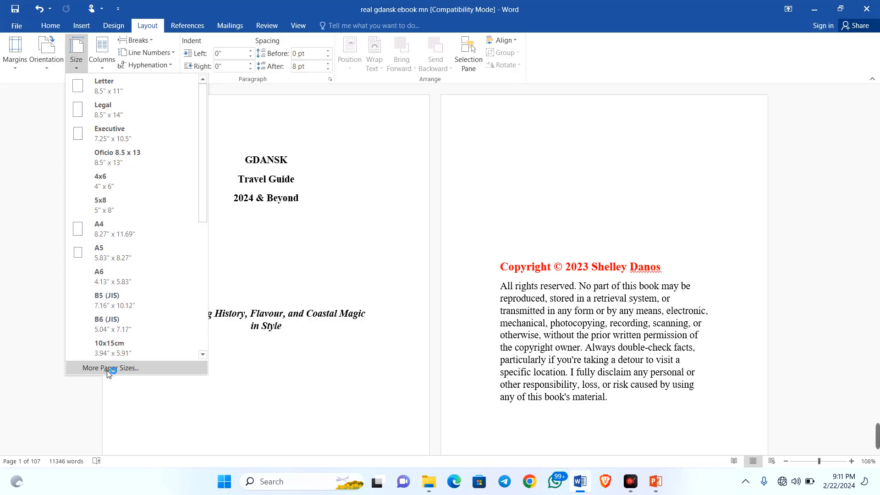
scroll(120, 229, down, 4)
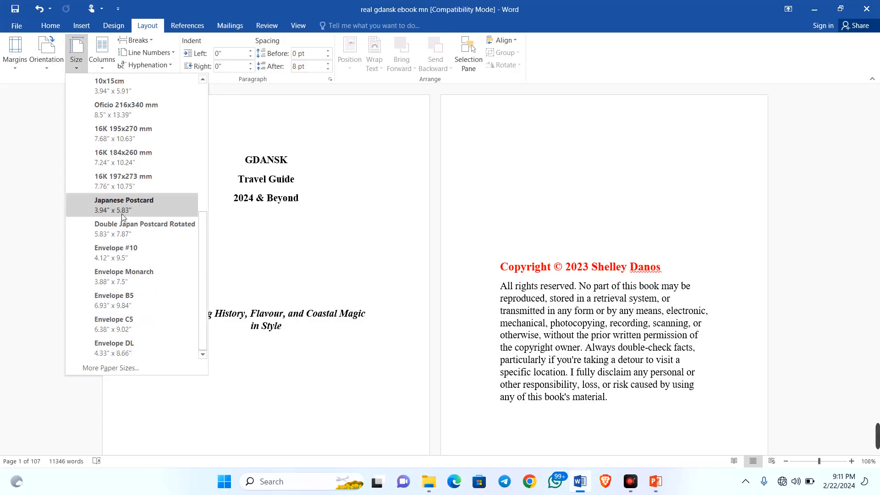
scroll(120, 278, up, 4)
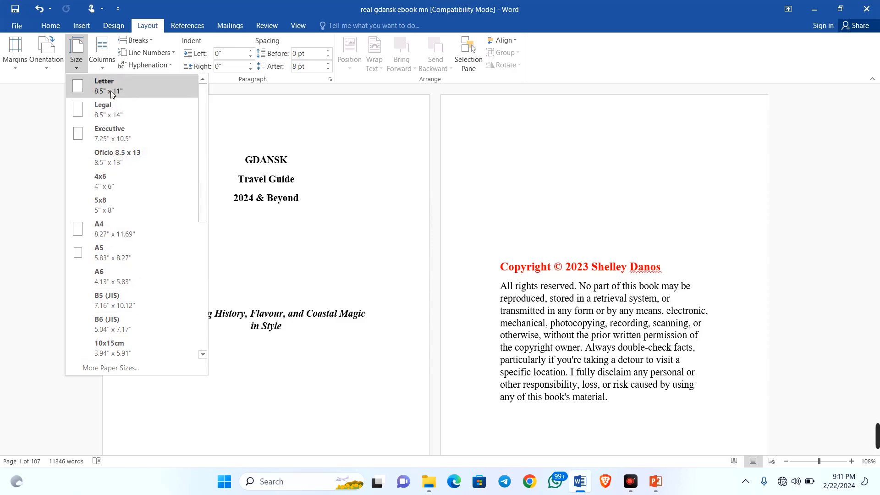
click(112, 369)
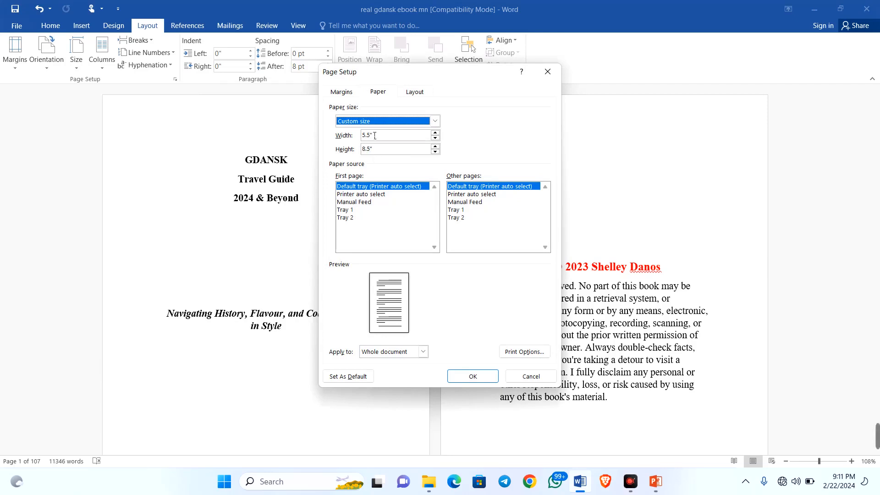
click(548, 71)
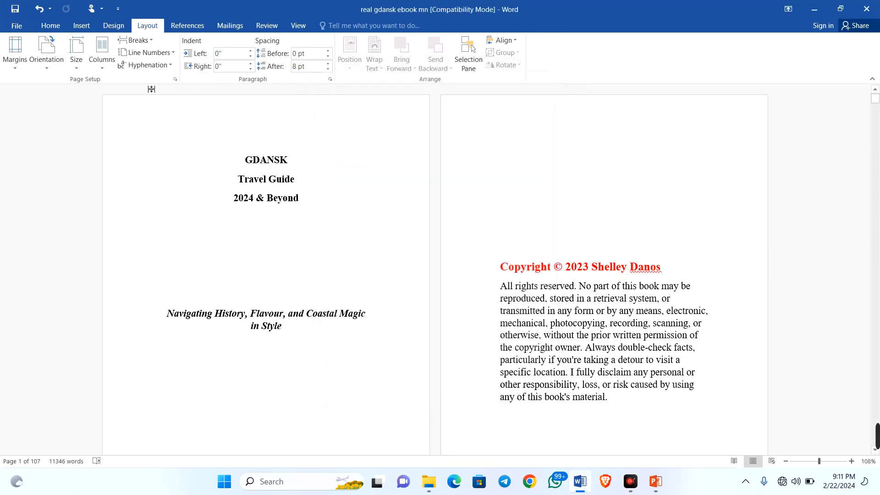
- Set the manuscript's paper size to Letter, 8.5" x 11"
click(77, 67)
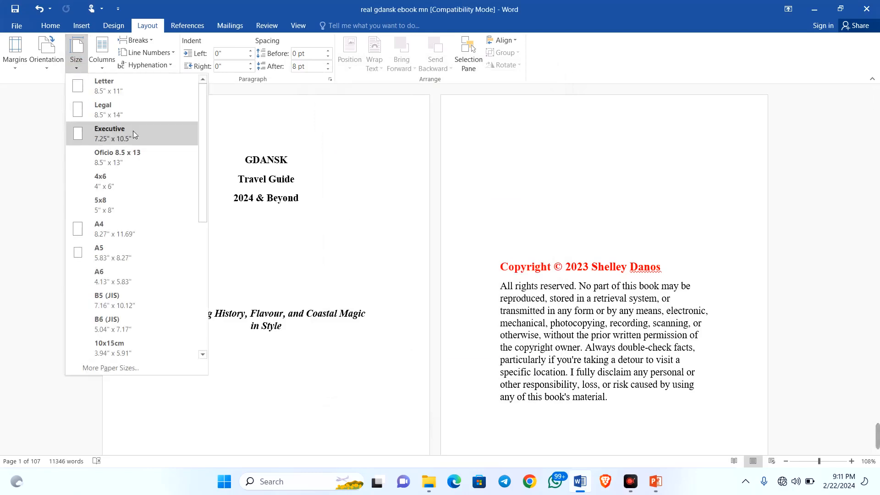
click(116, 87)
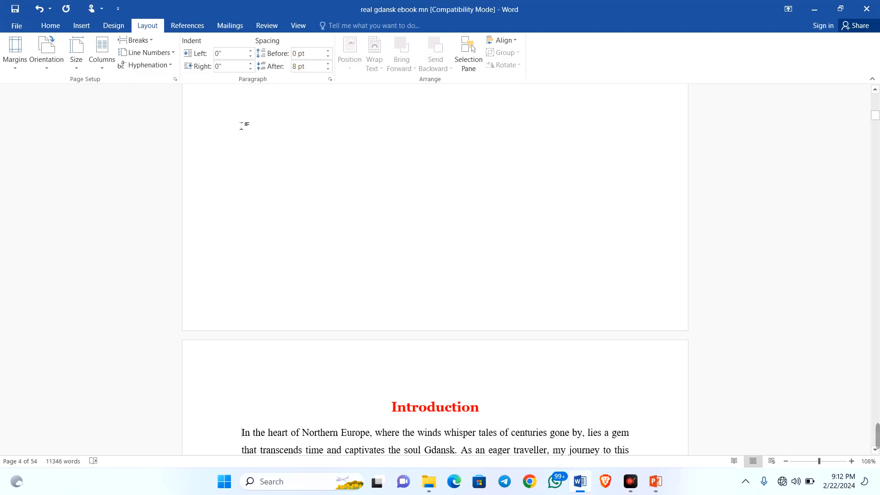
- Set a custom paper size of 5.5" width and 8.5" height for the whole document
click(77, 67)
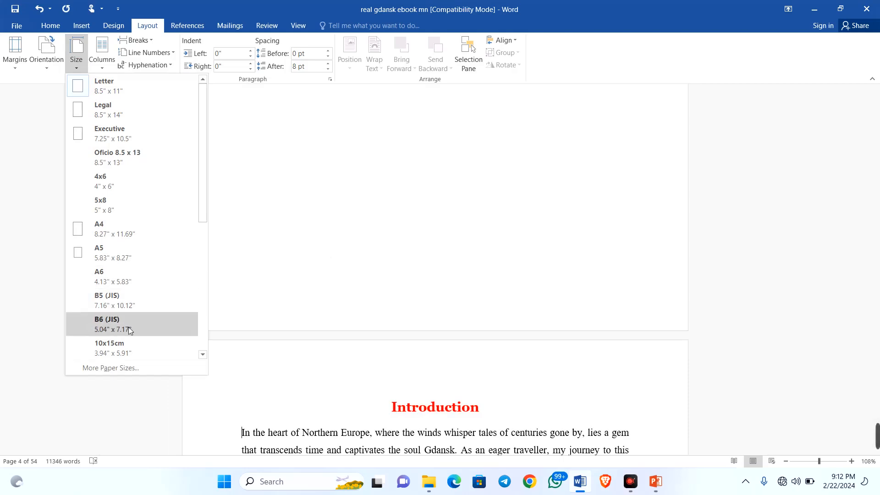
click(126, 371)
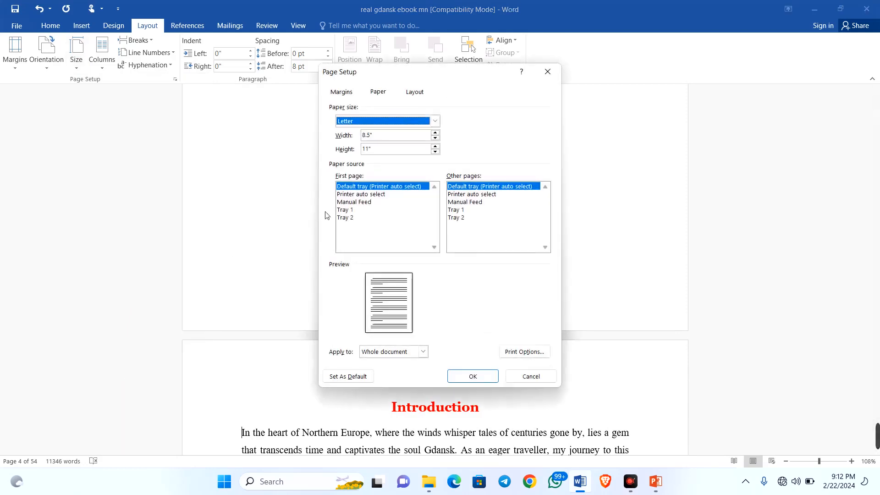
click(368, 137)
key(BackSpace)
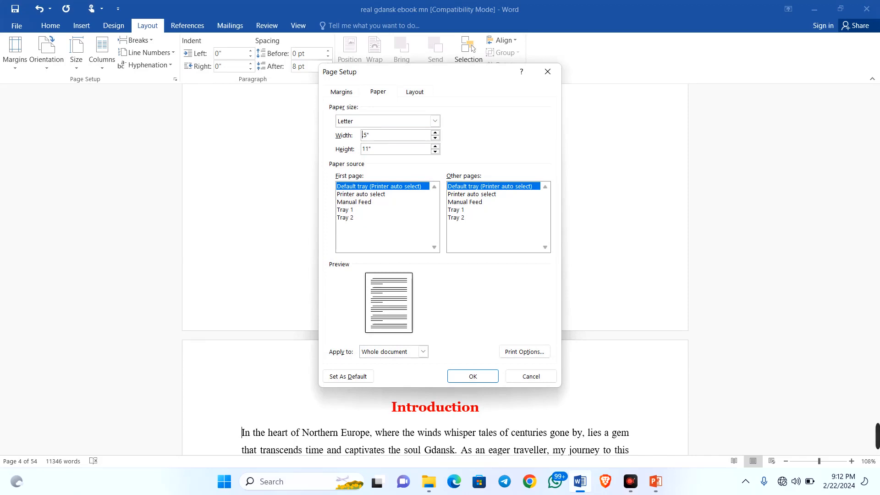
text(5)
click(369, 151)
click(366, 150)
key(BackSpace)
key(Delete)
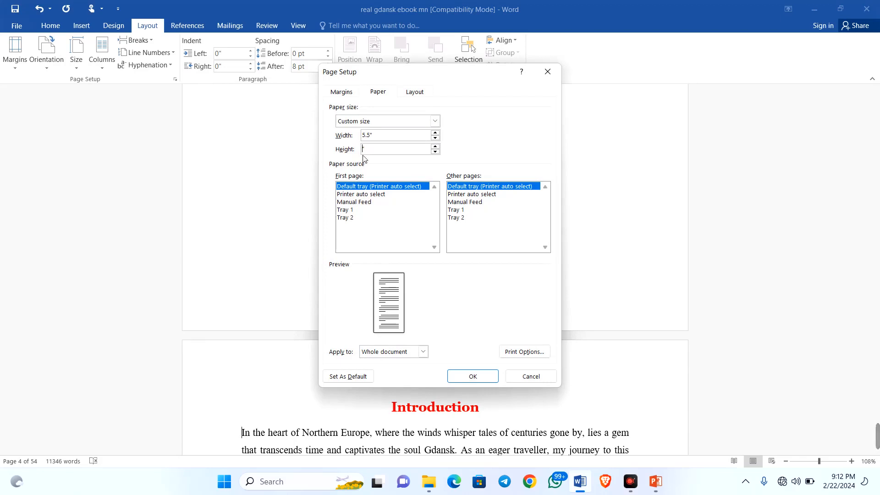
text(8.5)
click(470, 376)
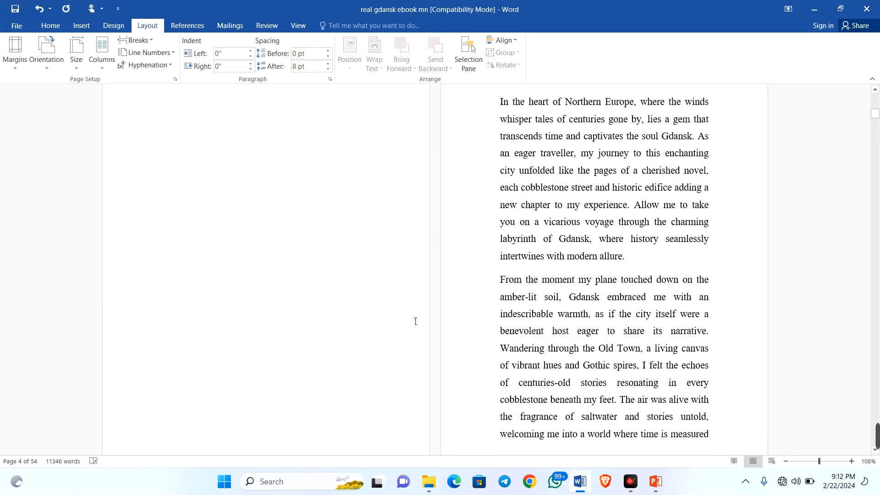
scroll(317, 324, up, 5)
scroll(316, 322, up, 8)
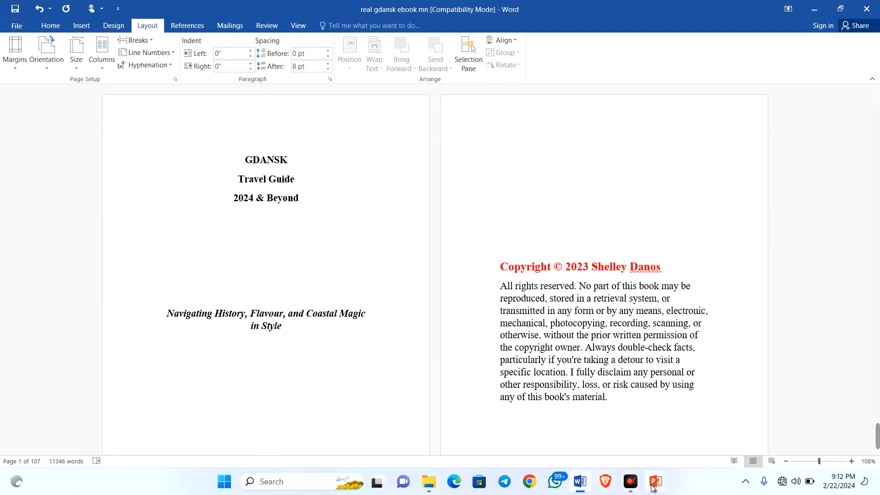
- Switch to PowerPoint and add "Font Style: Times New Romans, georgia" as item 2 of the numbered list
click(700, 401)
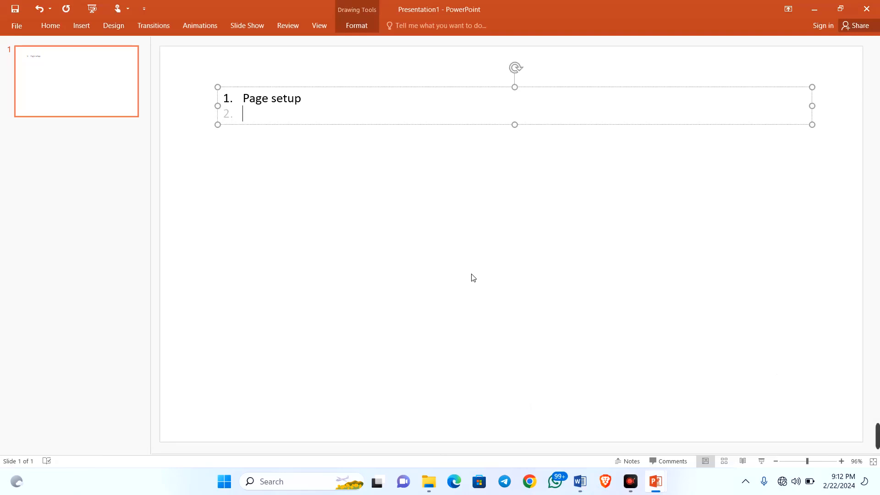
text(font Style)
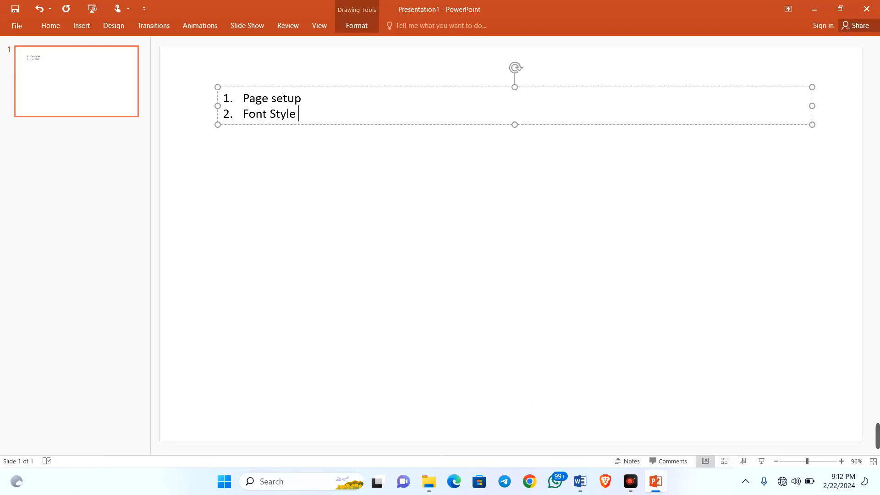
text( T)
key(BackSpace)
key(BackSpace)
text(: T)
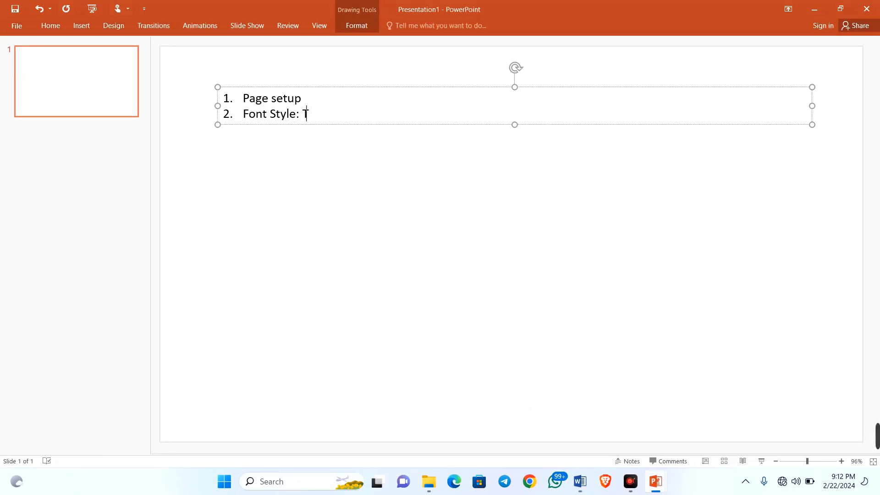
text(ime)
key(BackSpace)
text(me)
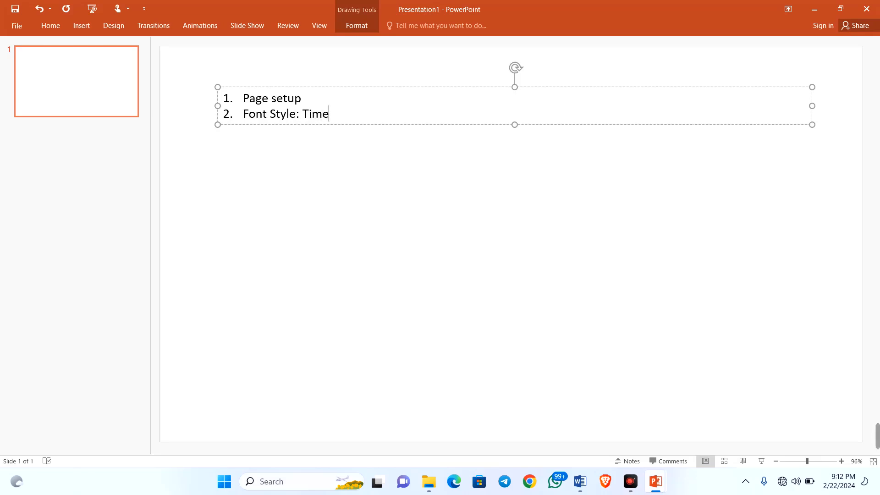
text(s New Roo)
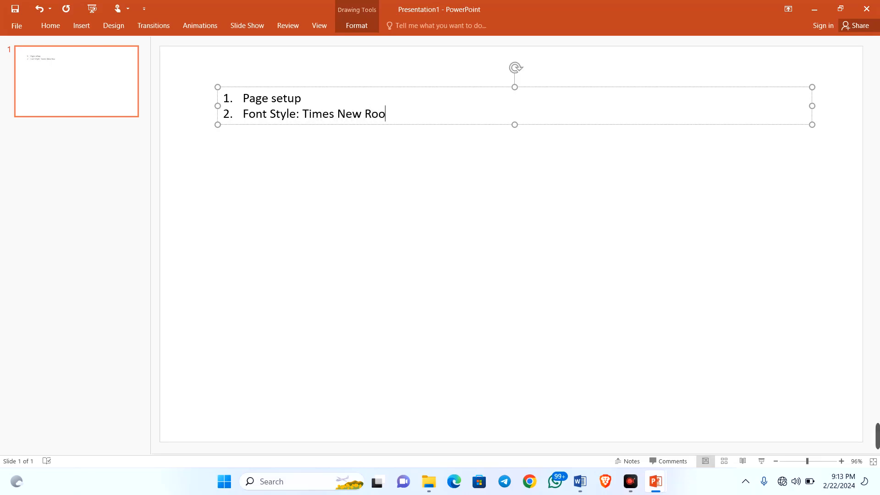
key(BackSpace)
text(n=)
key(BackSpace)
key(BackSpace)
text(mns)
key(BackSpace)
key(BackSpace)
text(ans, geor)
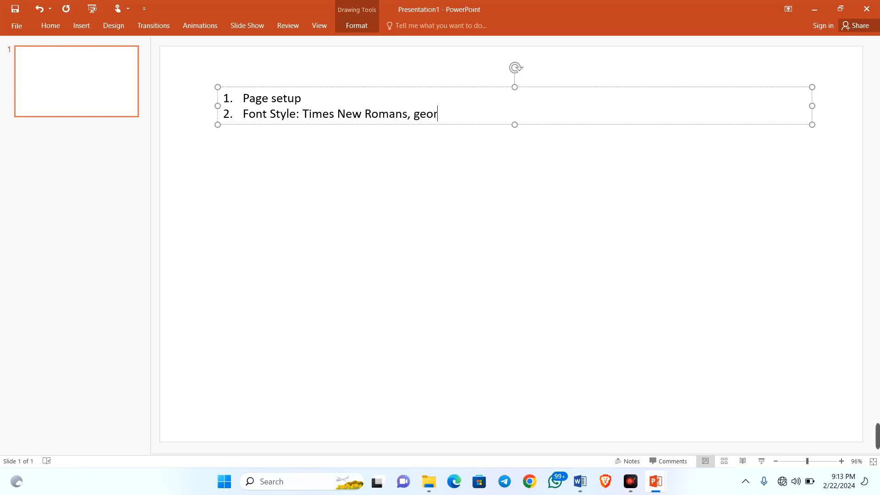
text(gia)
- Switch to Word and set the whole manuscript's font to Times New Roman, size 12
click(581, 477)
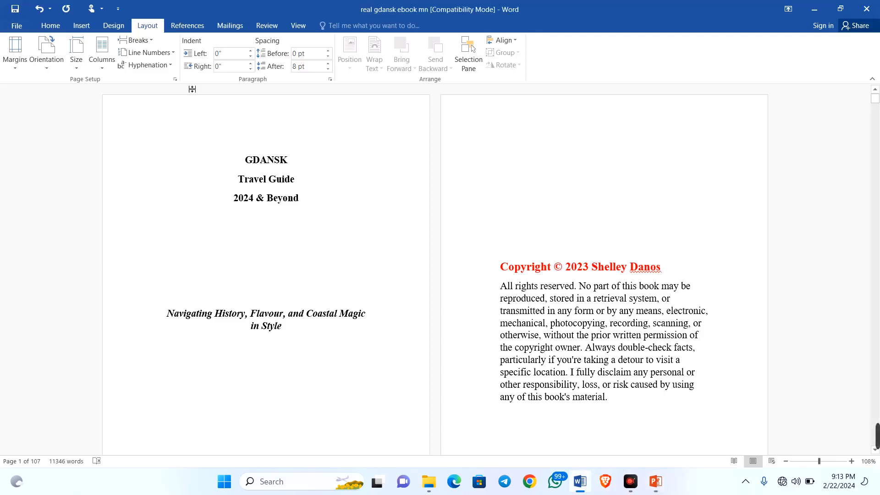
click(53, 25)
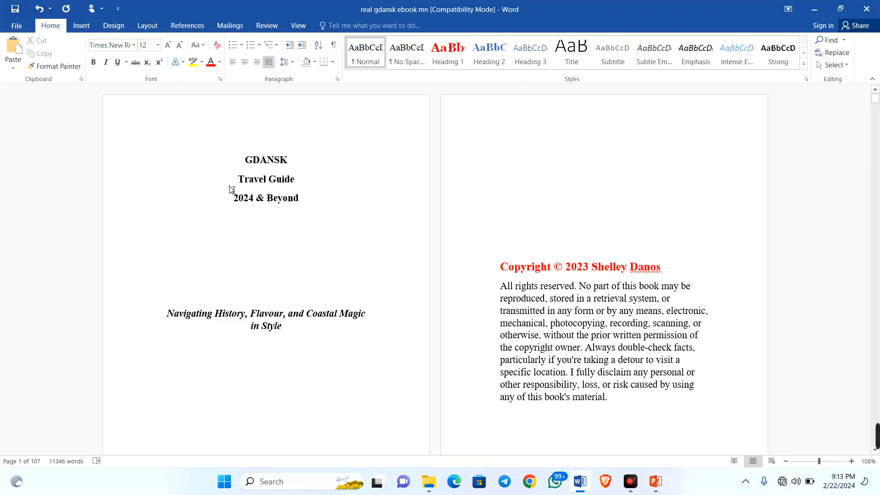
key(ctrl+a)
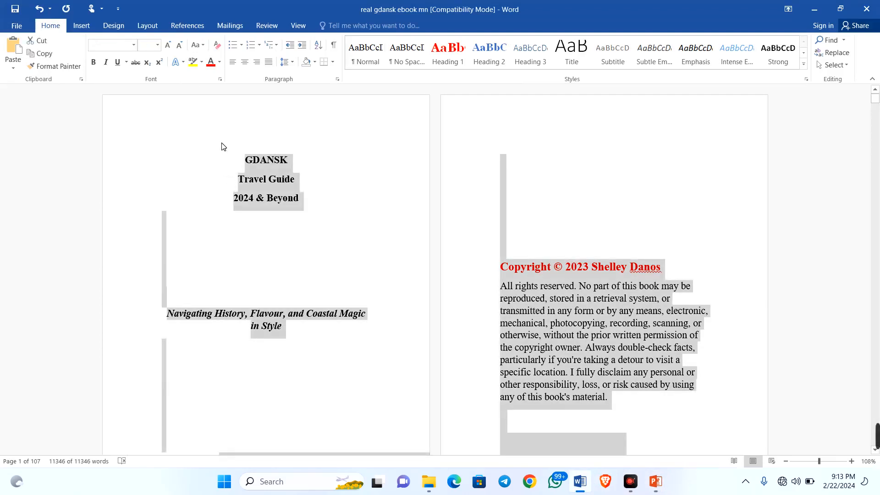
text(Times New Ro)
key(Escape)
click(149, 47)
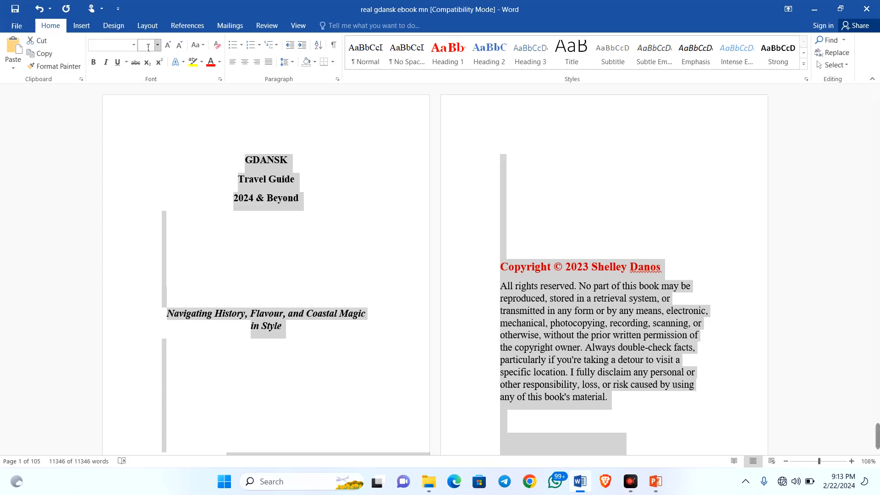
text(12)
- Switch to PowerPoint, start a third list item and extend item 1 to "Page setup: 5.5 x 8.5"
mouse_move(655, 481)
click(693, 457)
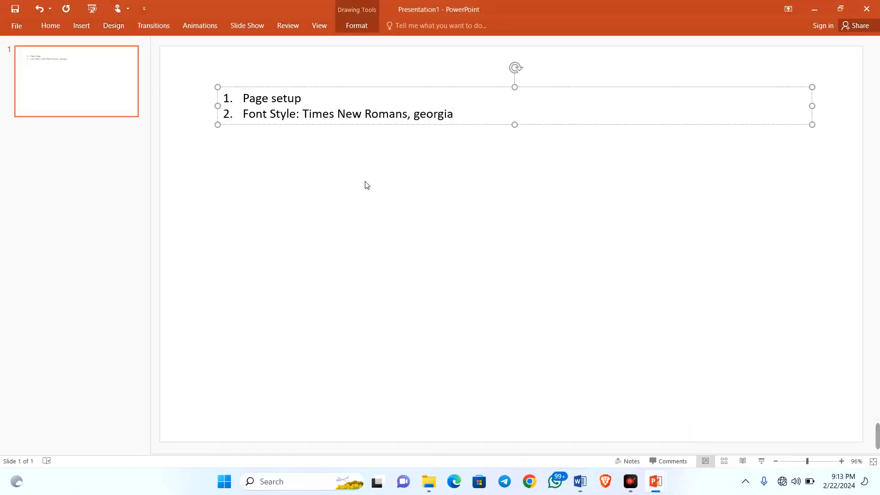
key(Return)
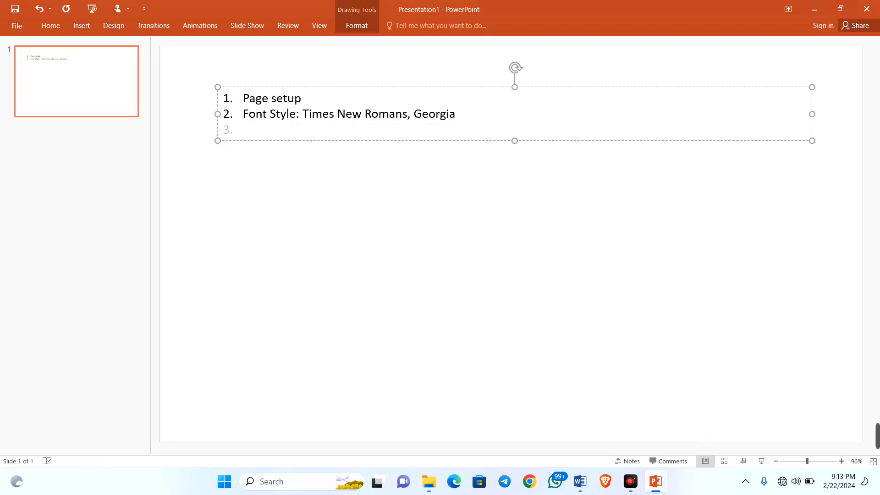
click(312, 101)
text(: 5.5 x 8.5)
- Enter "Font size: 12" as item 3 of the numbered list and start a fourth item
key(Down)
text(Font)
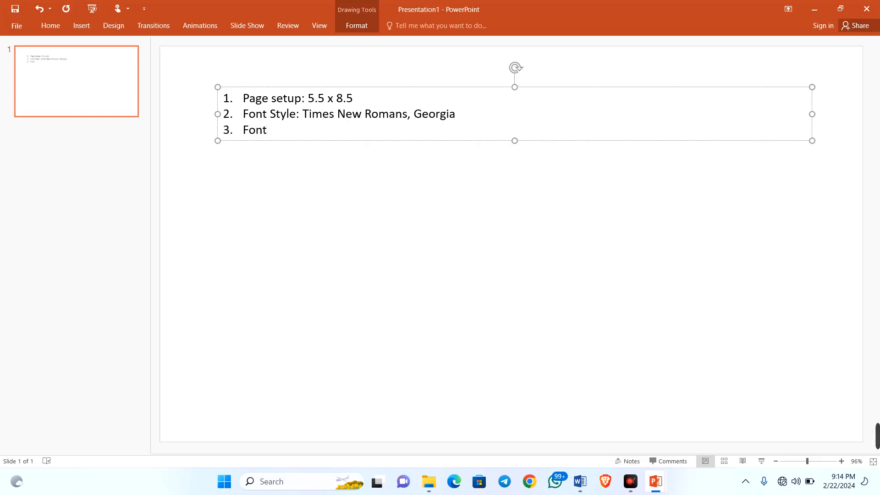
text( size: )
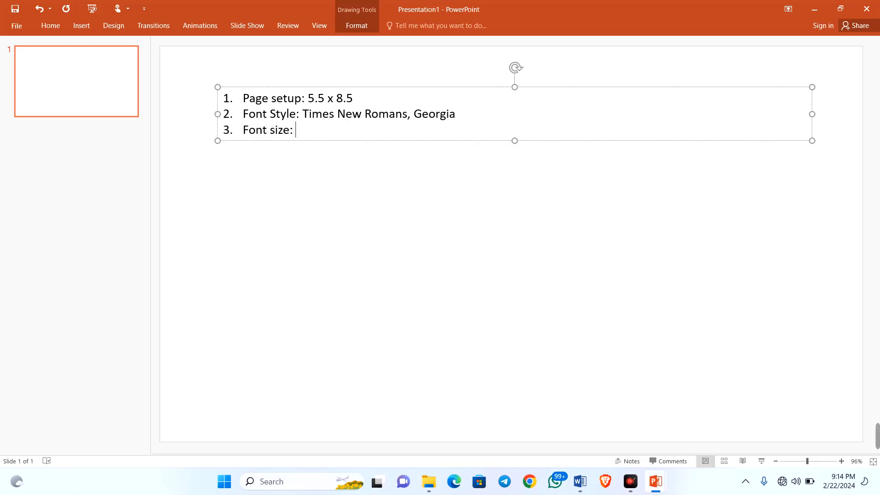
text(12)
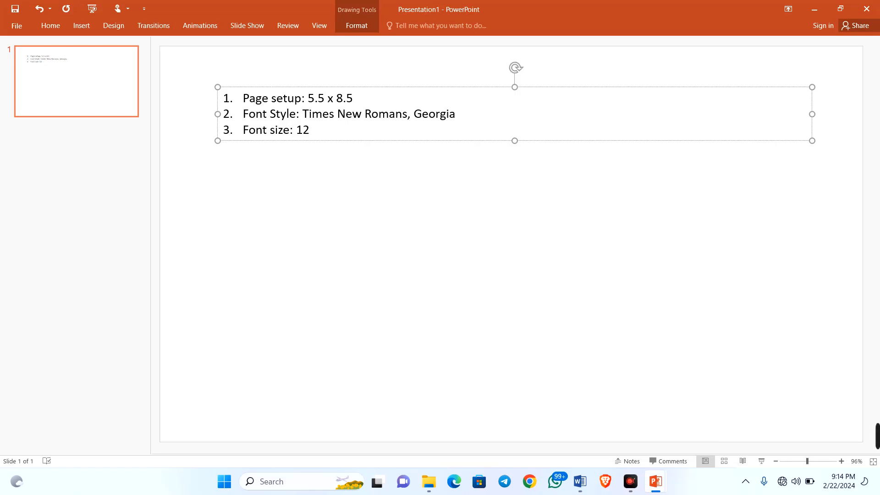
key(Return)
- Switch to Word and set the whole manuscript's font size to 12 and its line spacing to 1.15
click(583, 484)
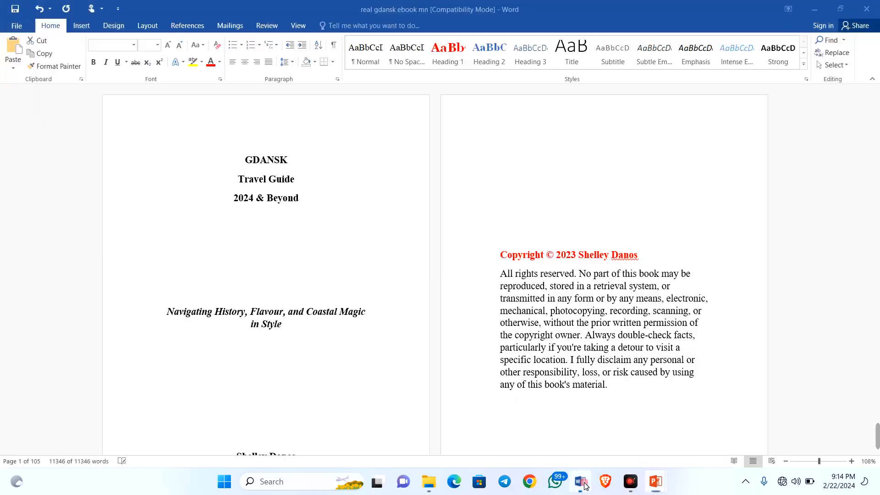
key(ctrl+a)
click(153, 46)
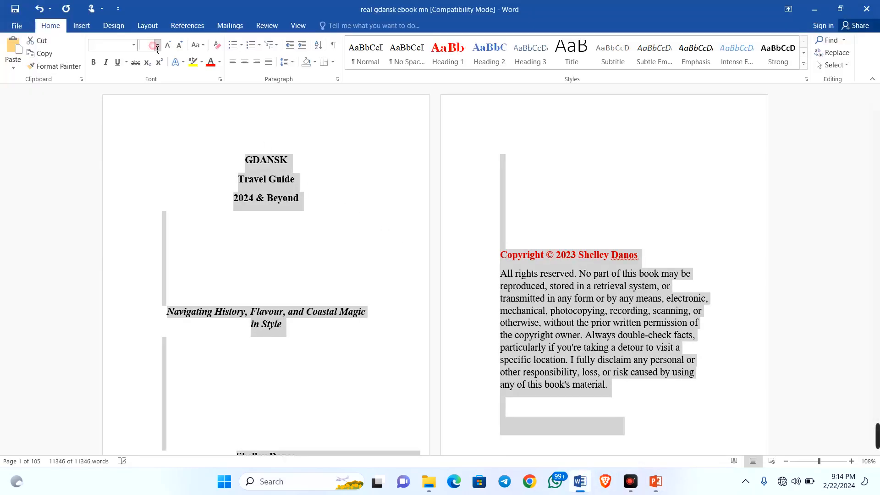
text(12)
key(Return)
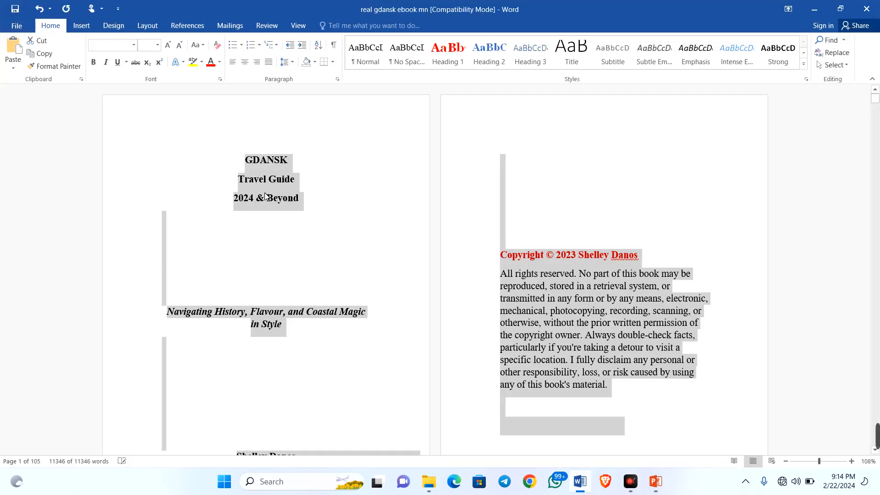
click(291, 63)
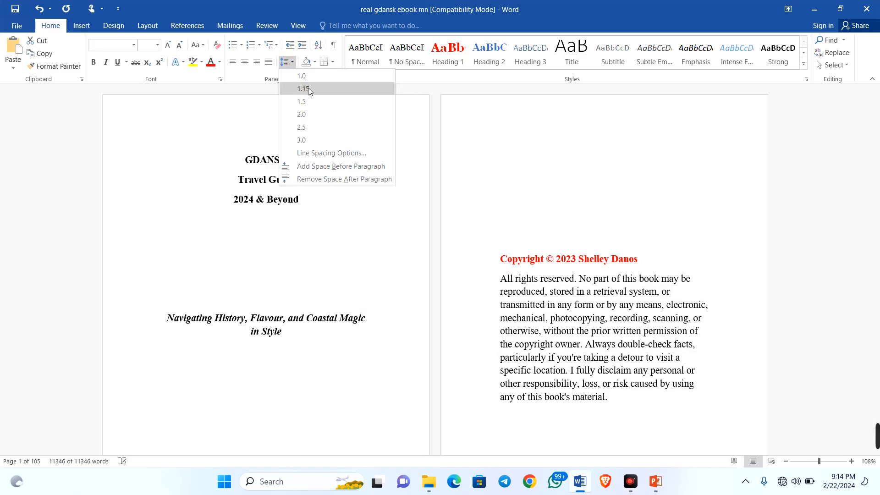
click(308, 88)
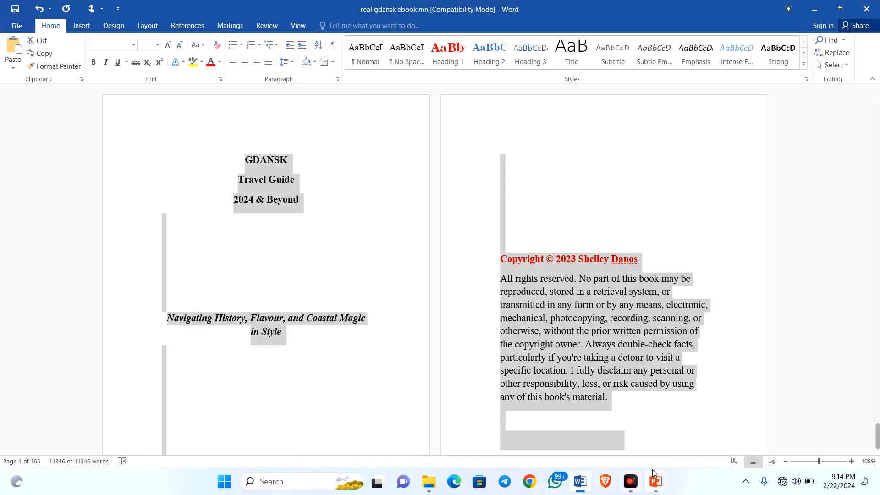
- Switch to PowerPoint and enter "Line spacing: 1.15" as item 4 of the numbered list
mouse_move(656, 479)
click(706, 412)
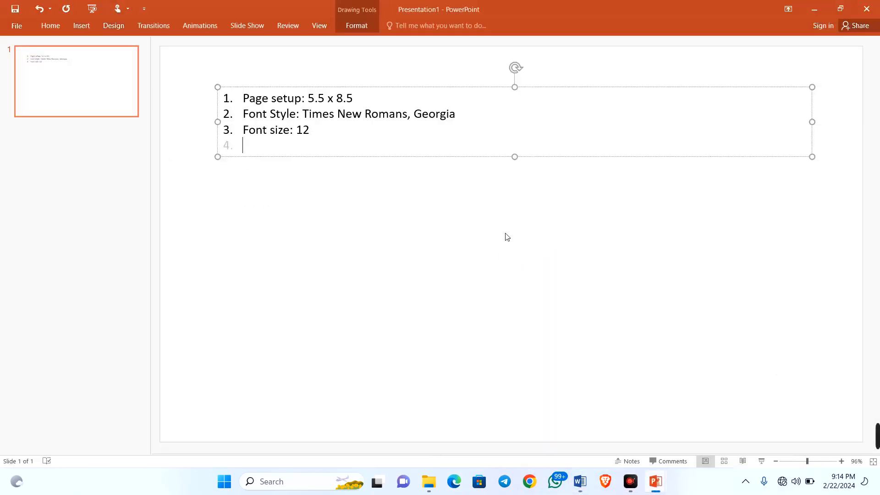
text(li)
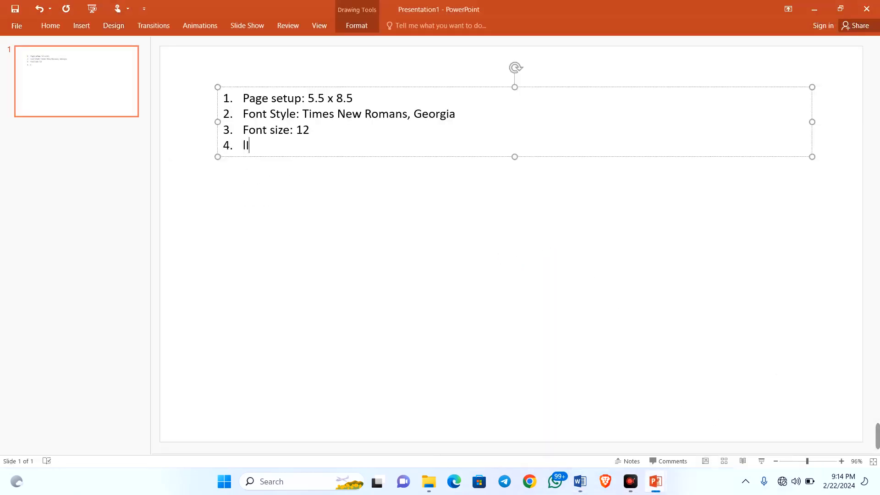
text(ne )
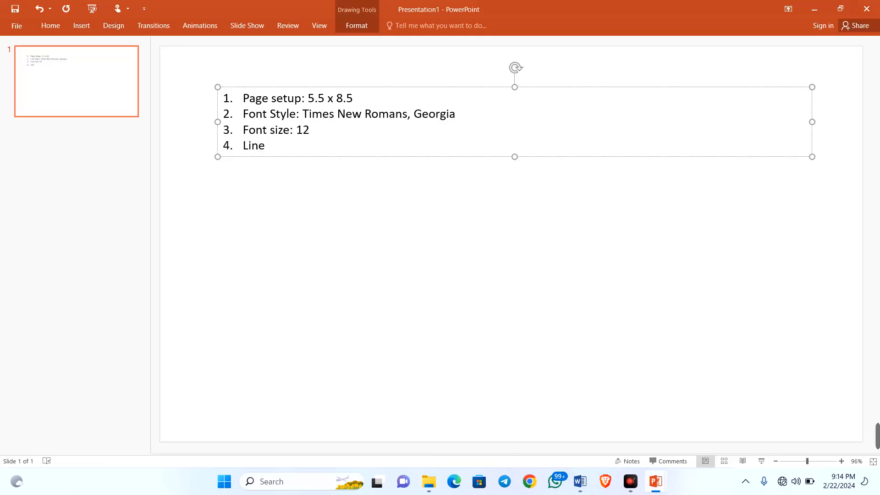
text(spaci)
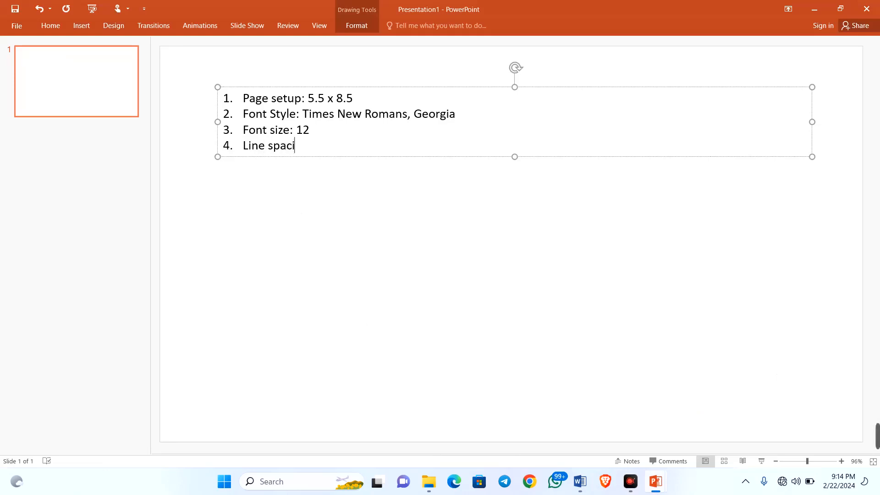
text(ng:)
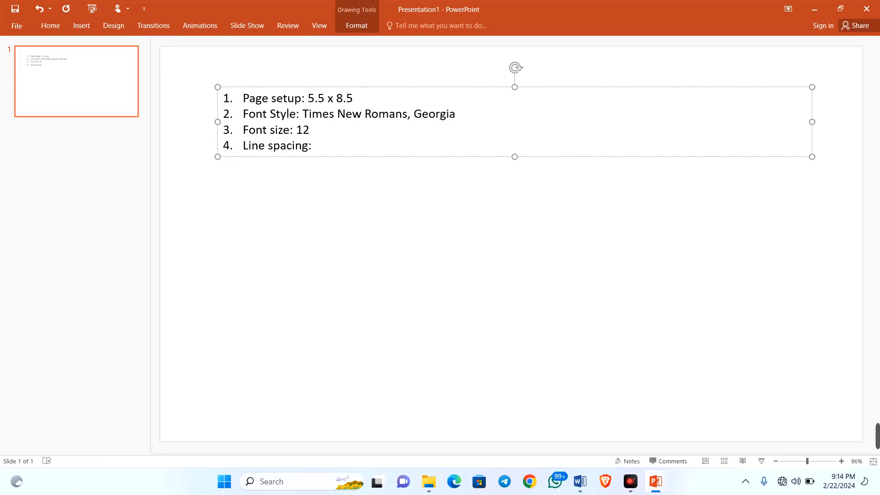
text( 1.15)
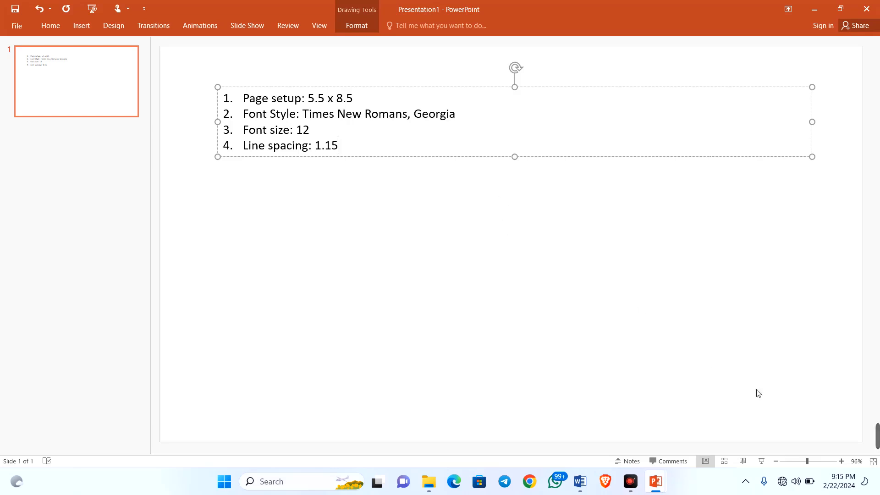
mouse_move(848, 418)
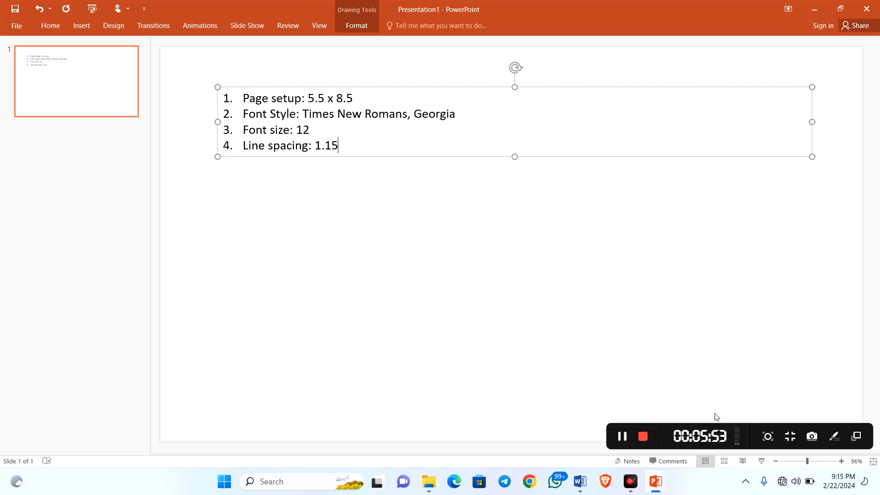
click(626, 439)
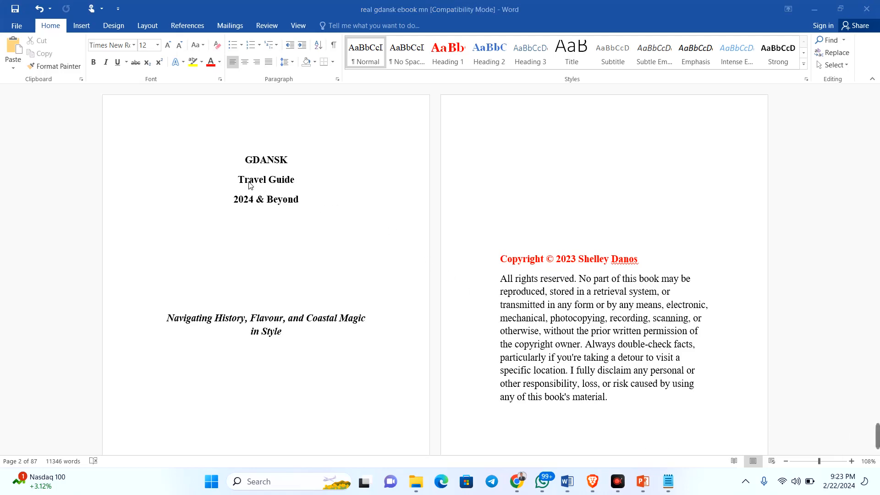
- Examine the formatting of the manuscript's title, copyright, contents and introduction pages in Word
scroll(263, 308, down, 4)
scroll(249, 298, up, 4)
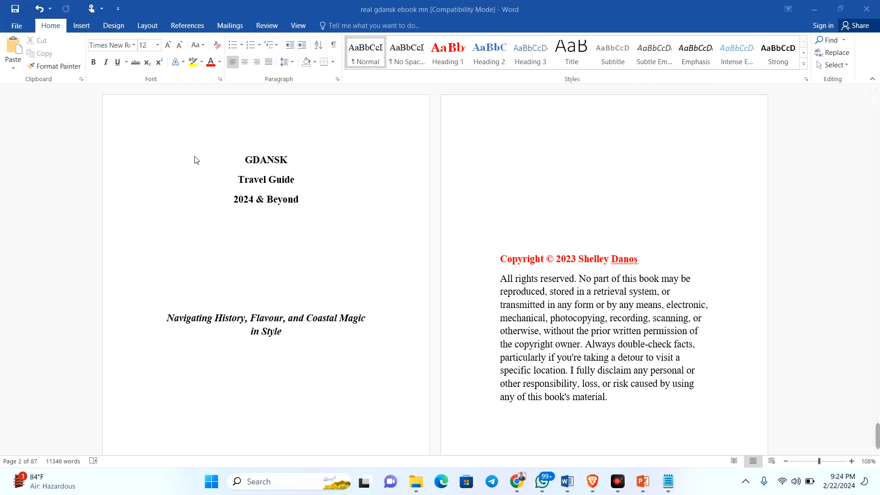
click(294, 164)
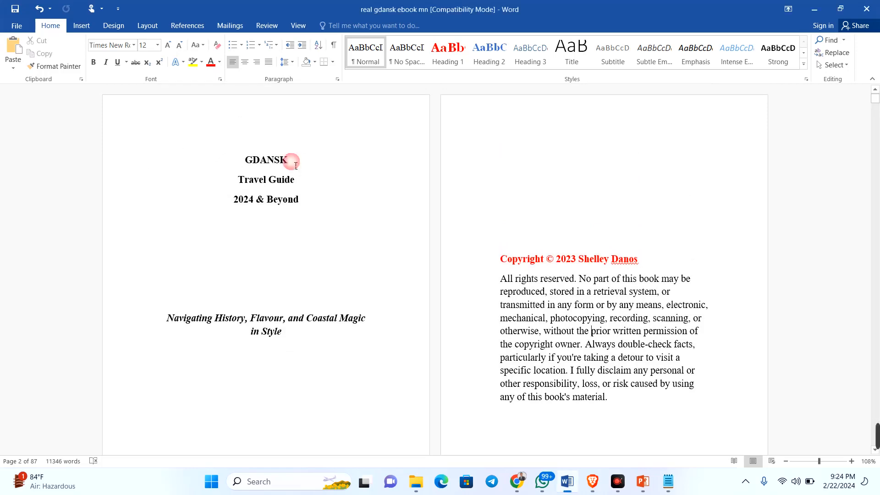
shift+click(248, 173)
click(252, 164)
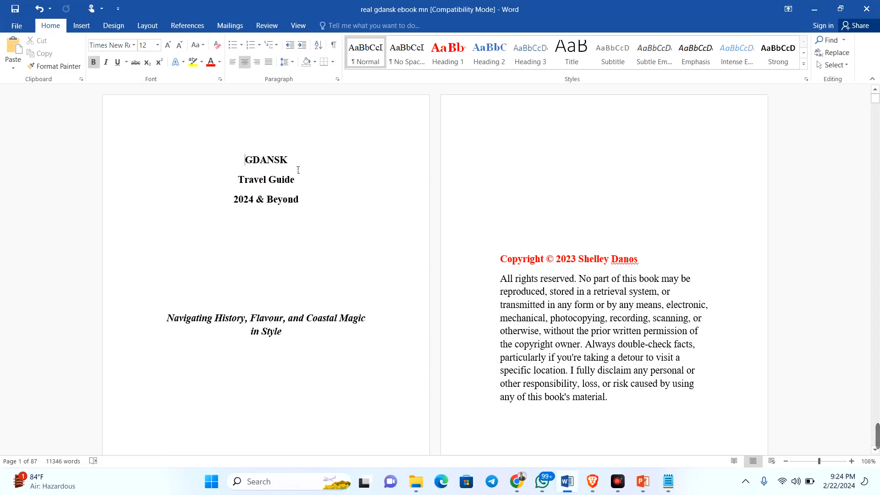
scroll(280, 232, down, 9)
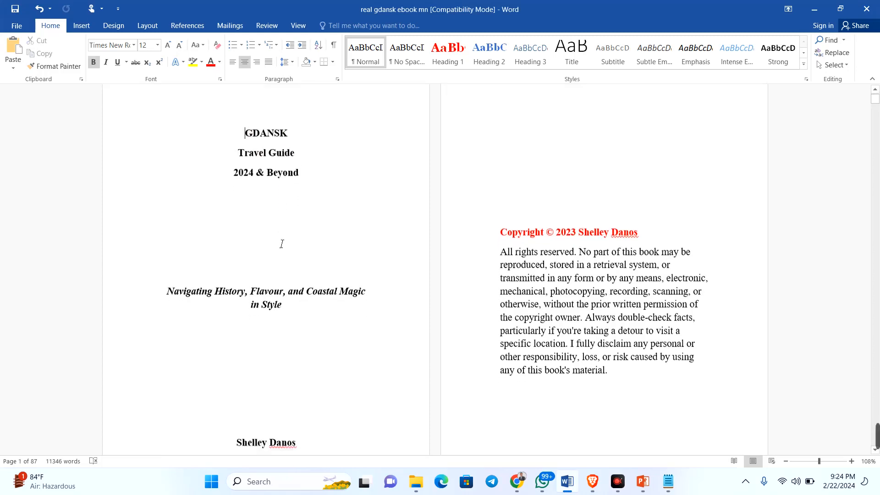
scroll(275, 228, up, 8)
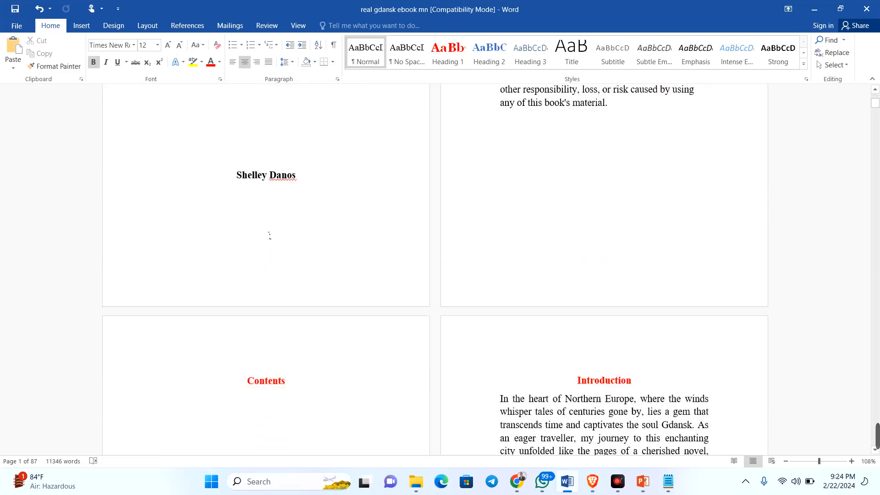
scroll(270, 236, down, 3)
scroll(270, 235, up, 3)
scroll(270, 235, down, 2)
scroll(270, 234, up, 2)
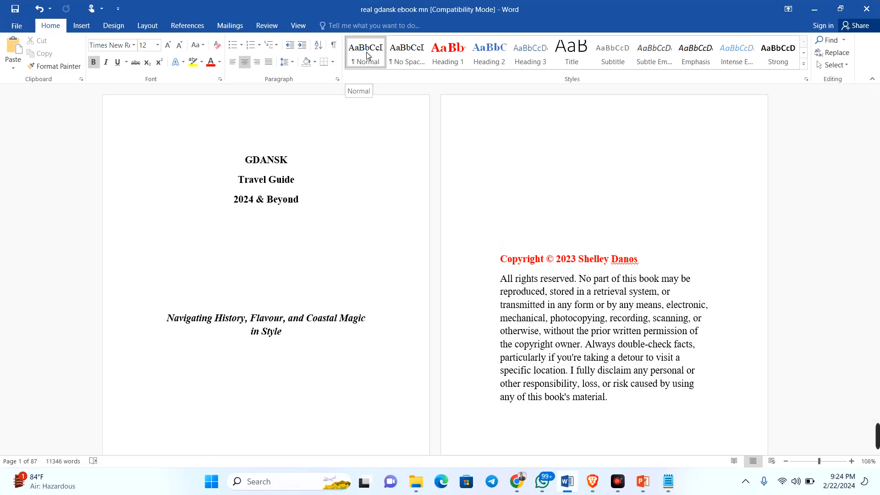
scroll(340, 264, down, 5)
scroll(340, 265, down, 8)
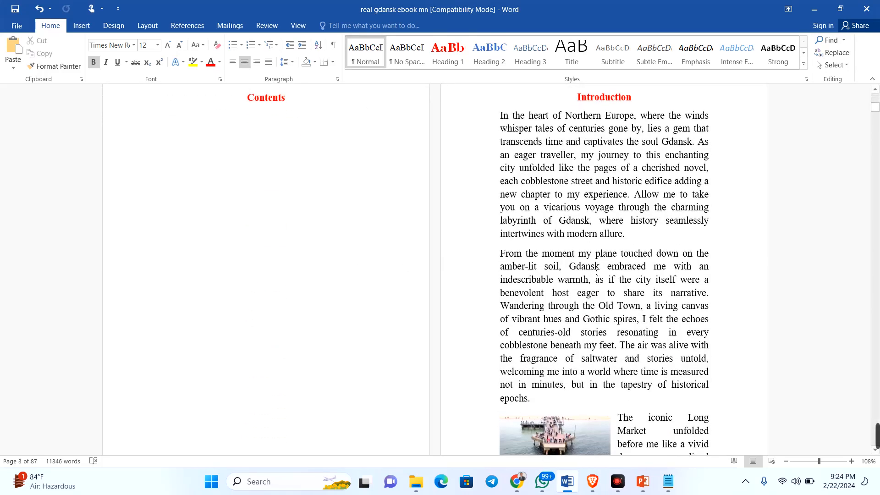
scroll(542, 232, up, 13)
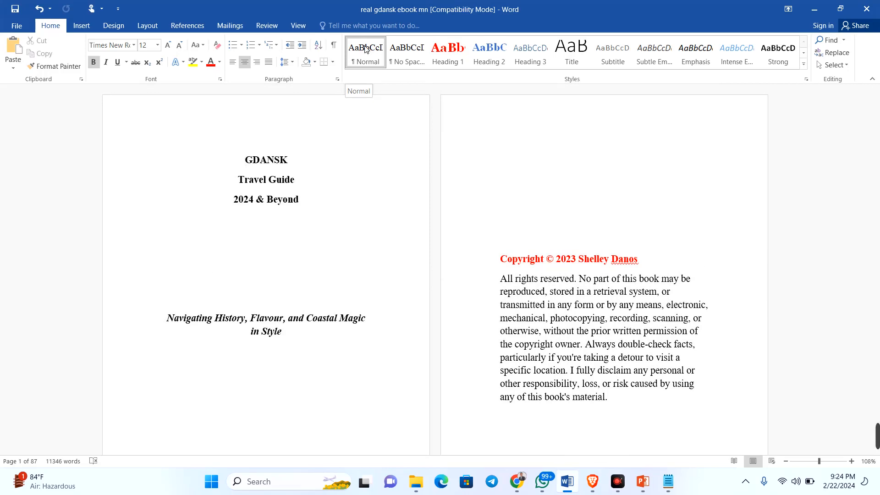
- Modify the Normal style to left alignment and check the body text of the Introduction
right_click(366, 49)
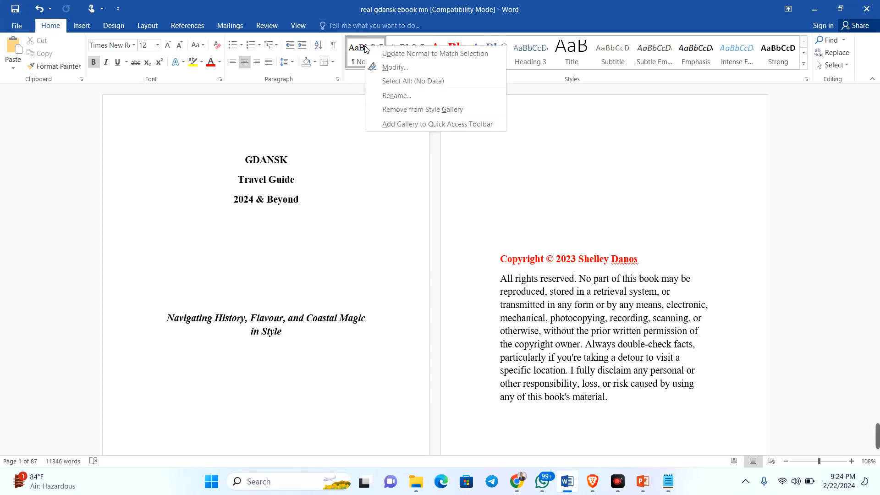
click(398, 69)
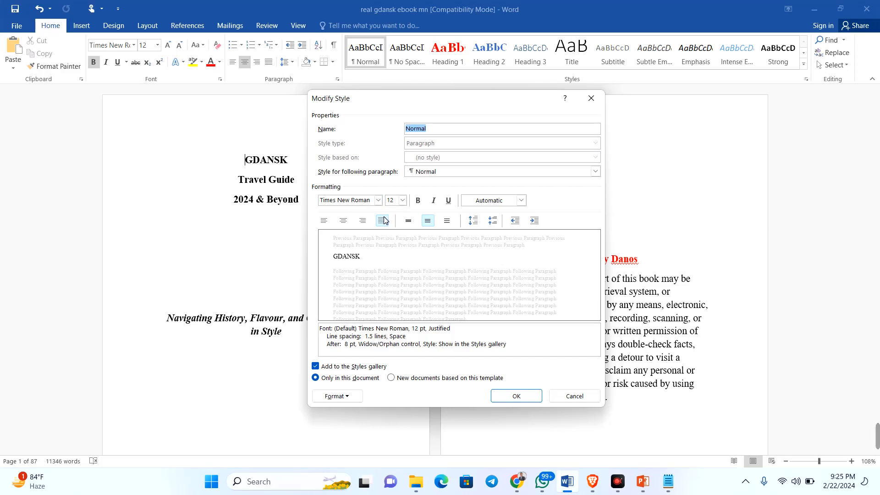
click(324, 221)
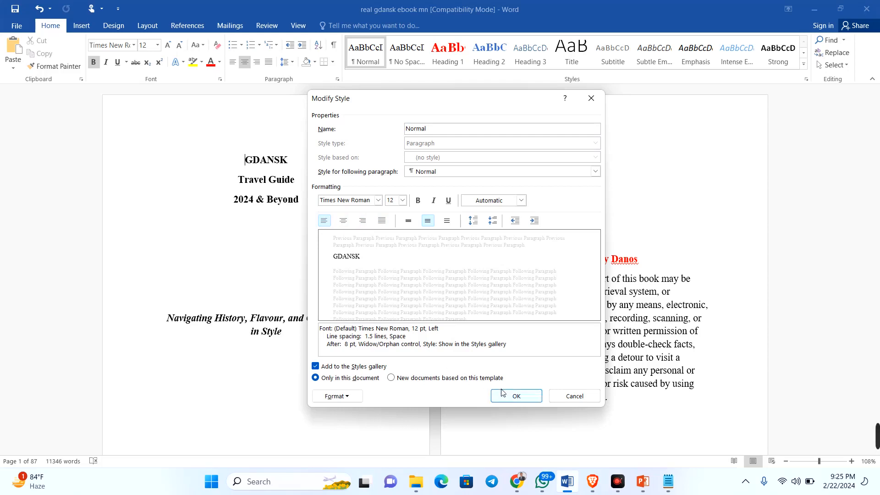
click(517, 396)
scroll(371, 333, down, 3)
scroll(371, 333, down, 10)
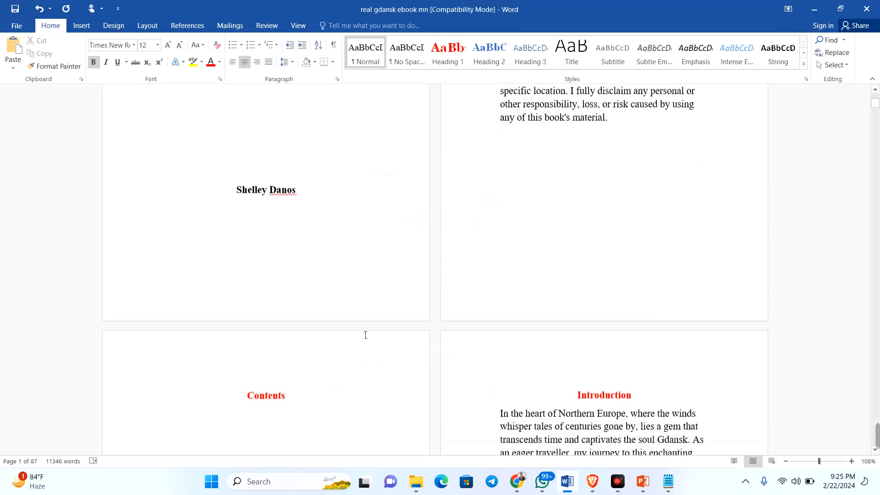
scroll(597, 324, down, 4)
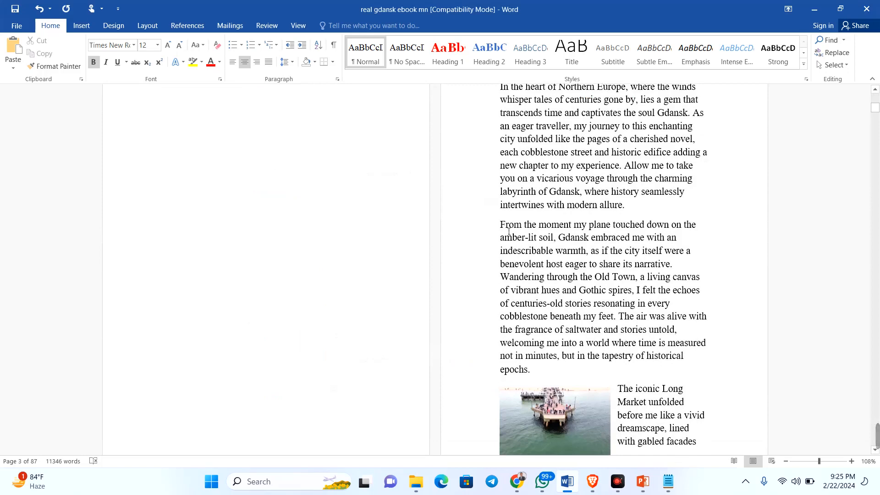
- Modify the Normal style to justified alignment and apply it to new documents based on this template
scroll(501, 321, up, 4)
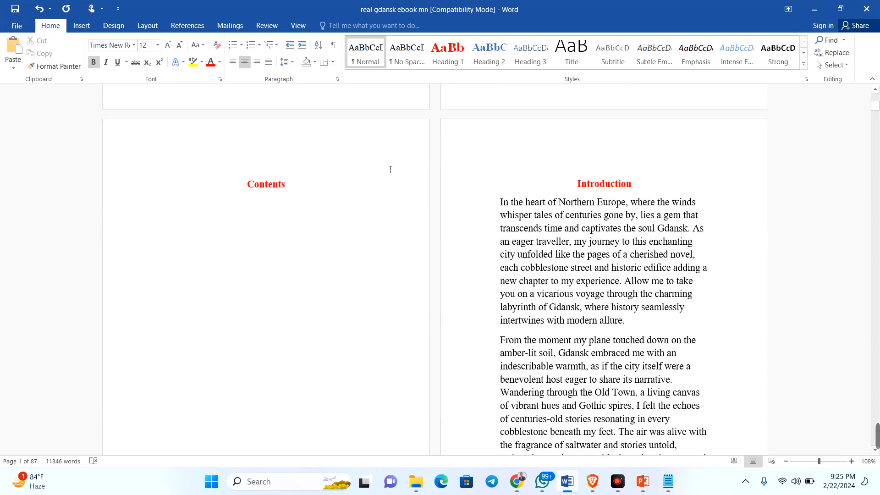
right_click(365, 53)
click(394, 73)
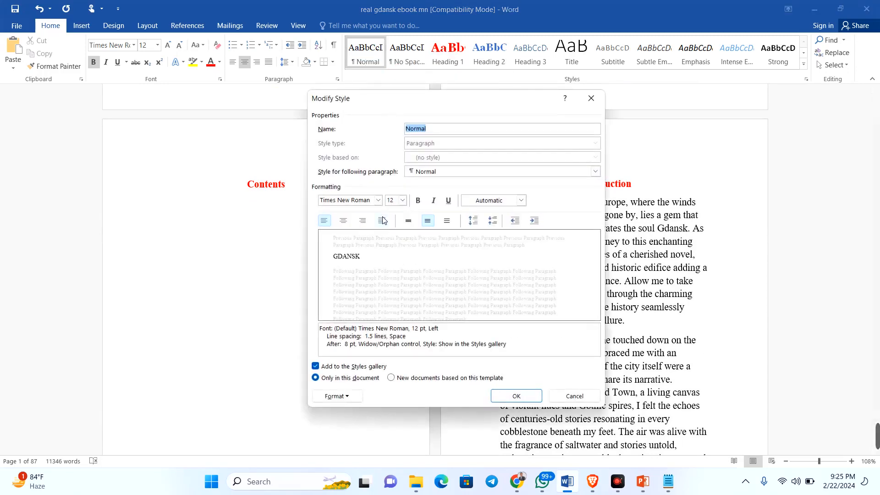
click(382, 221)
click(382, 222)
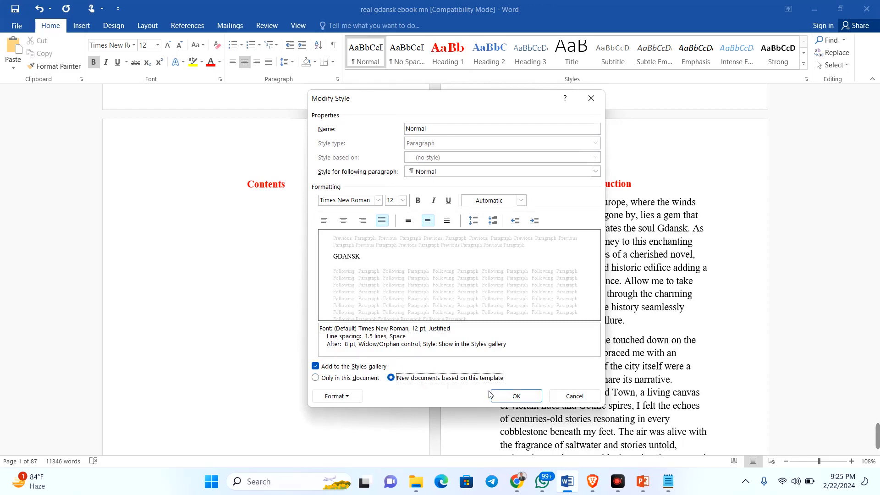
click(515, 395)
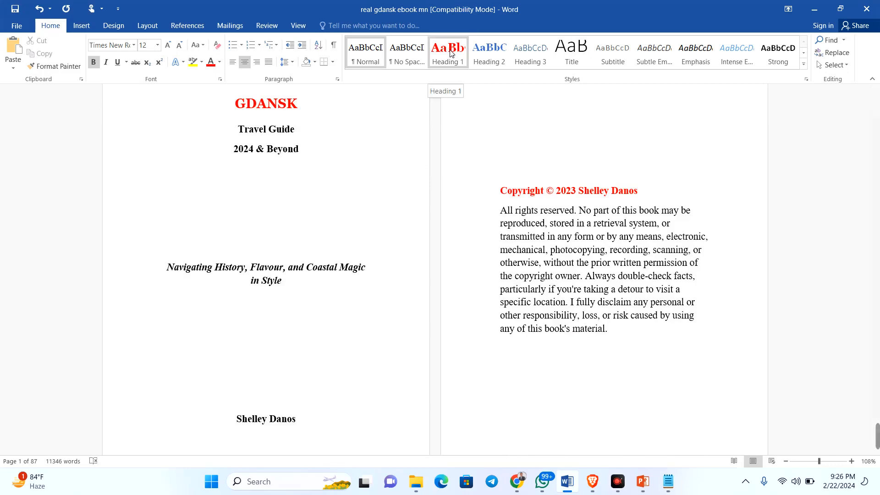
- Select all Heading 1 text in the manuscript and enter 18 as the Heading 1 style's font size
click(248, 242)
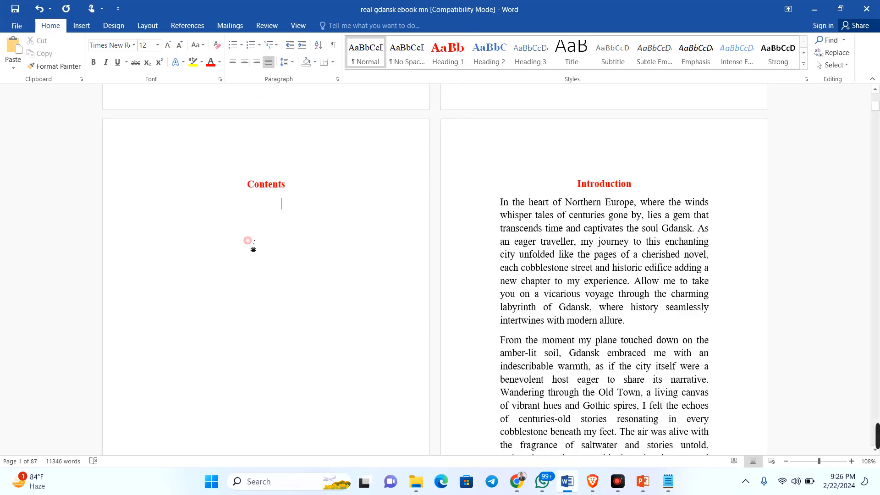
right_click(448, 49)
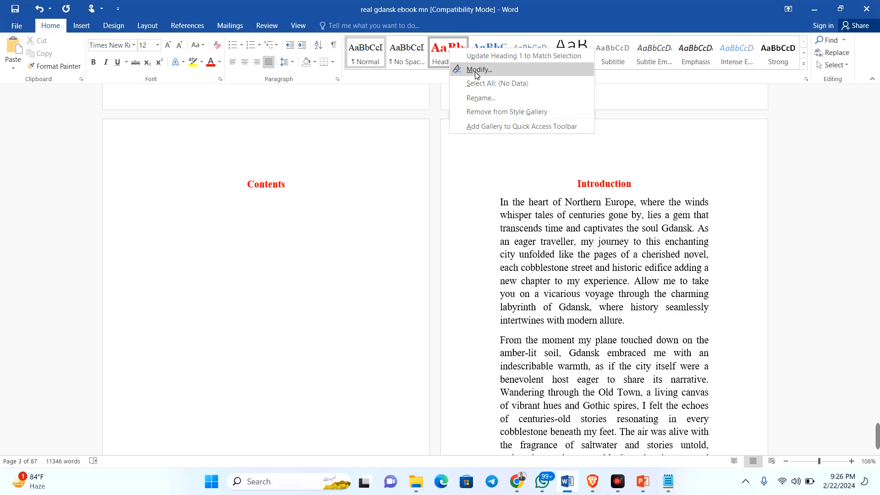
click(476, 83)
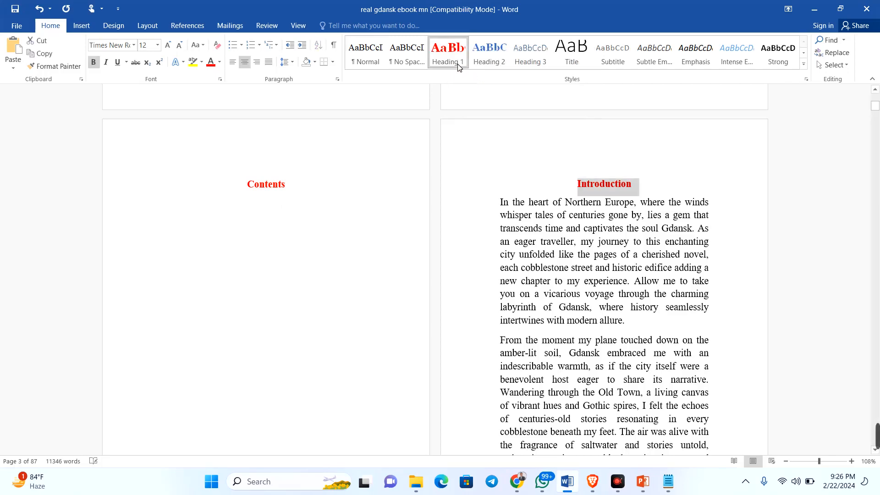
right_click(449, 51)
click(475, 68)
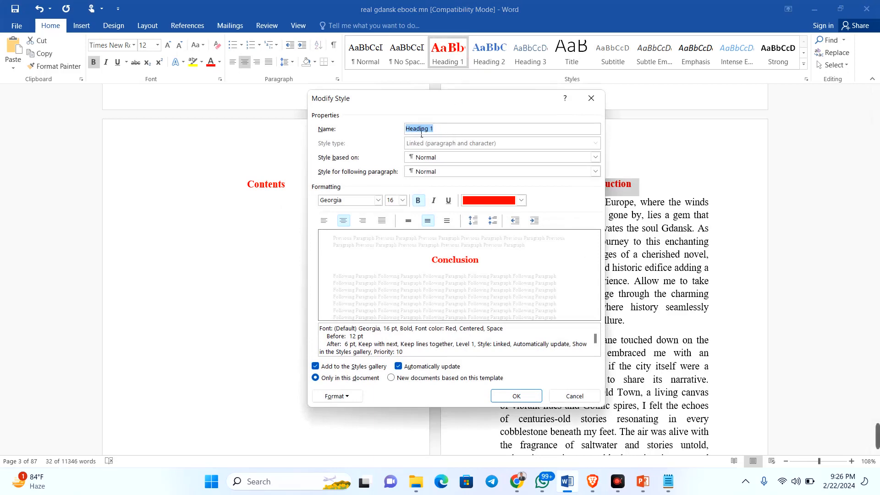
click(396, 202)
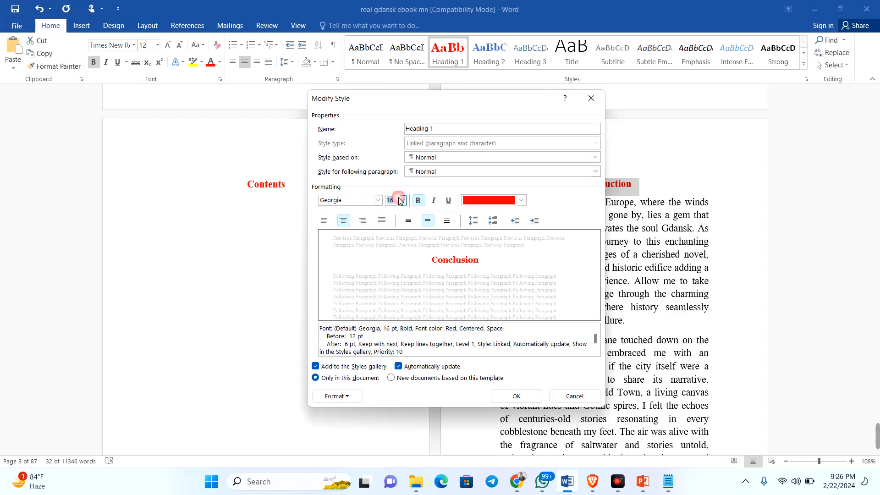
text(18)
- Set the Heading 1 style's font color to light orange and apply it to new documents based on this template
click(513, 200)
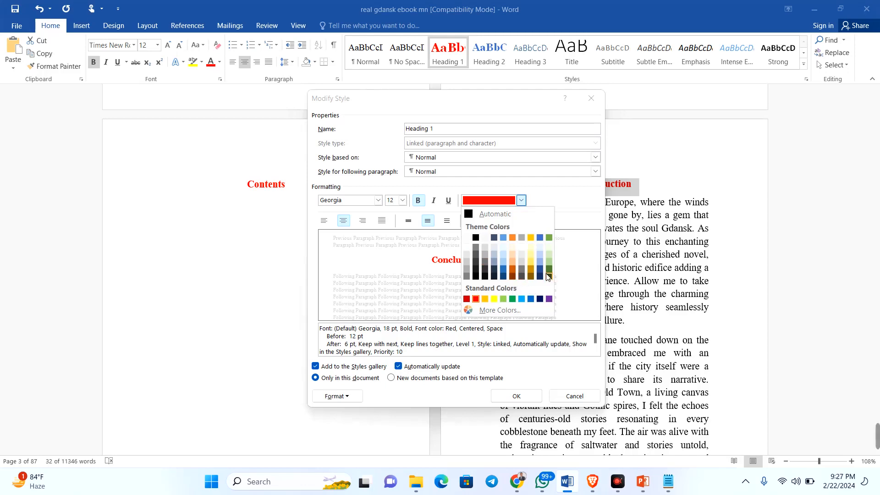
click(492, 313)
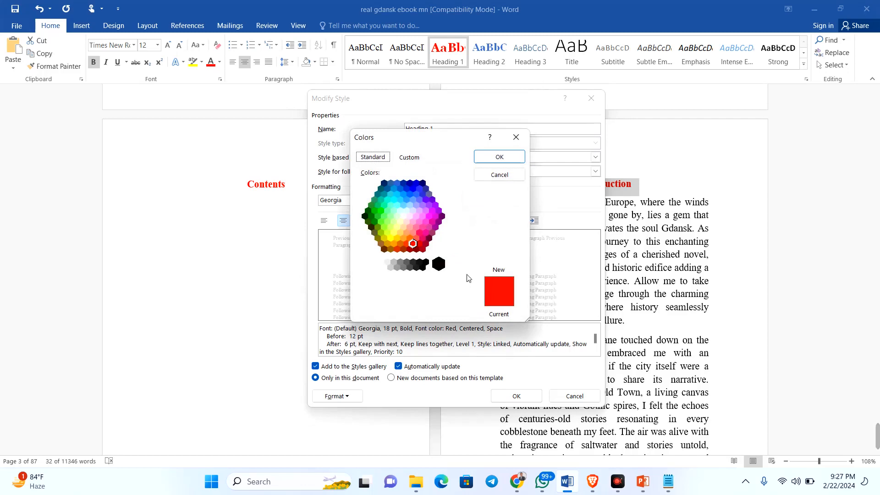
click(408, 234)
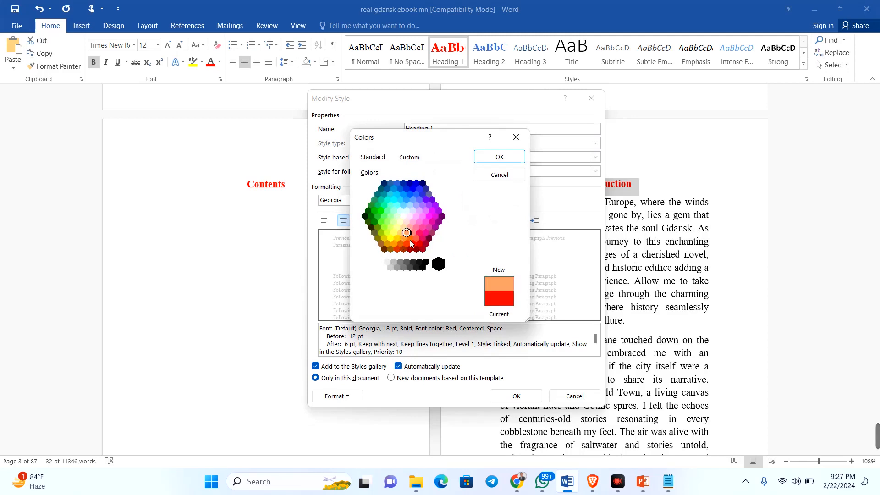
click(410, 237)
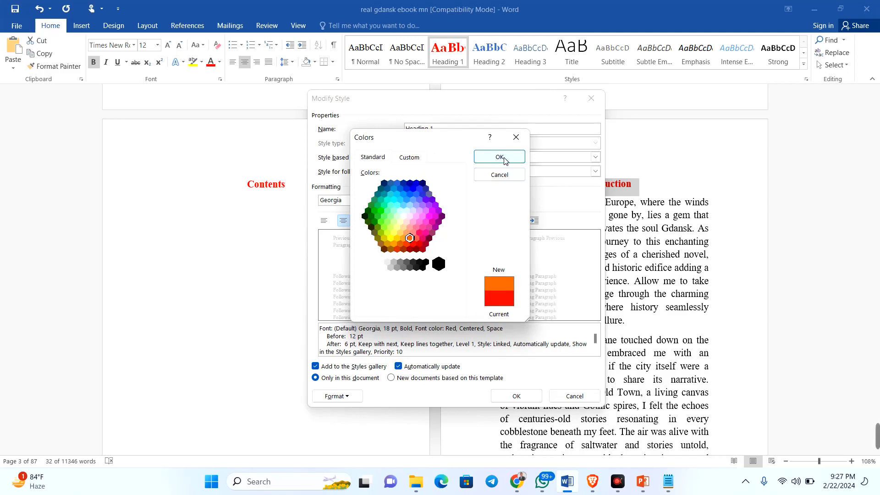
click(394, 243)
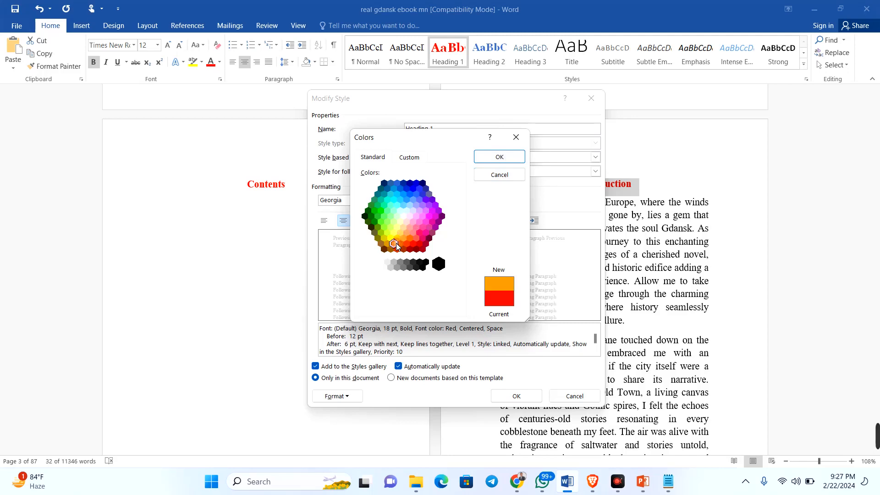
click(499, 157)
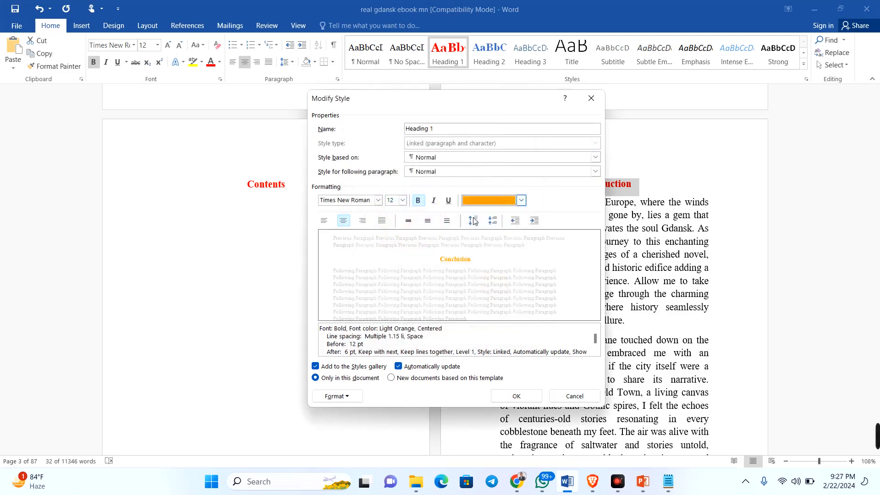
click(392, 379)
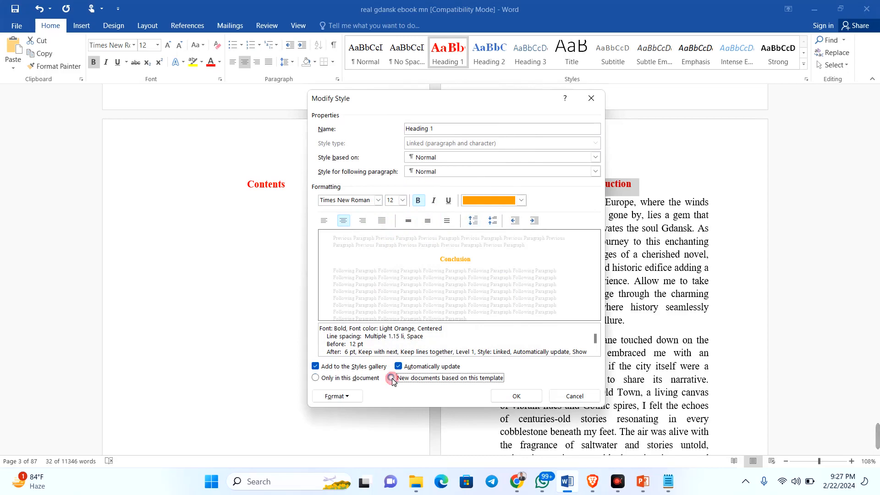
click(518, 395)
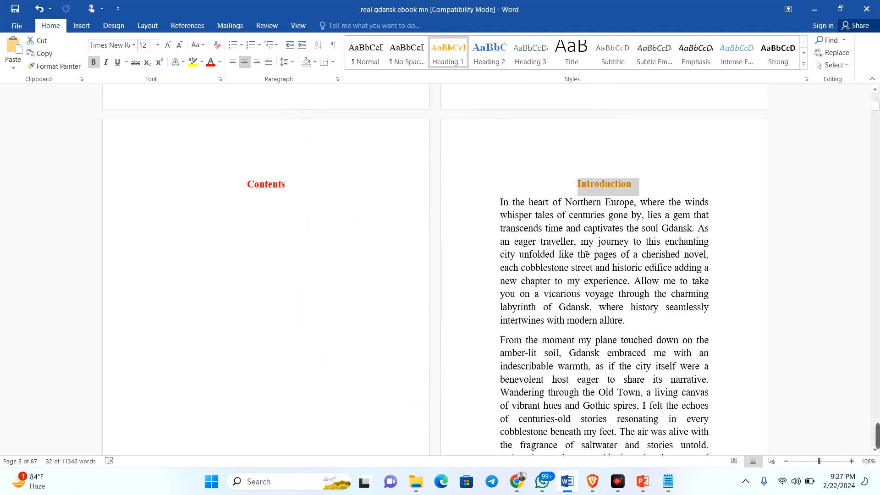
- Modify the Heading 1 style again, setting its font to Georgia and its size to 18
click(535, 181)
click(476, 188)
click(451, 47)
right_click(451, 47)
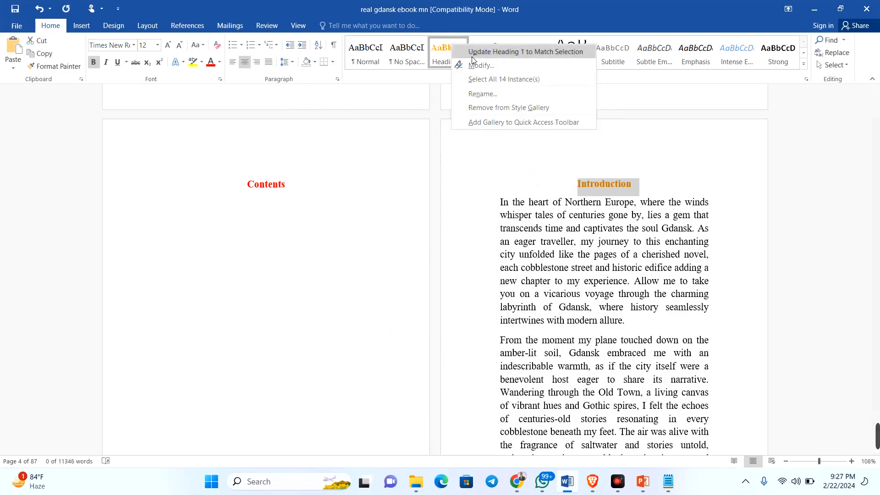
click(488, 65)
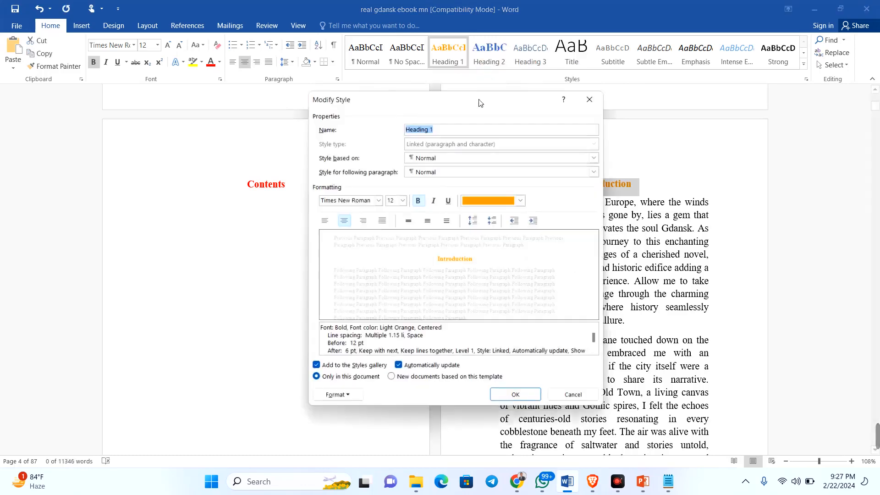
click(402, 201)
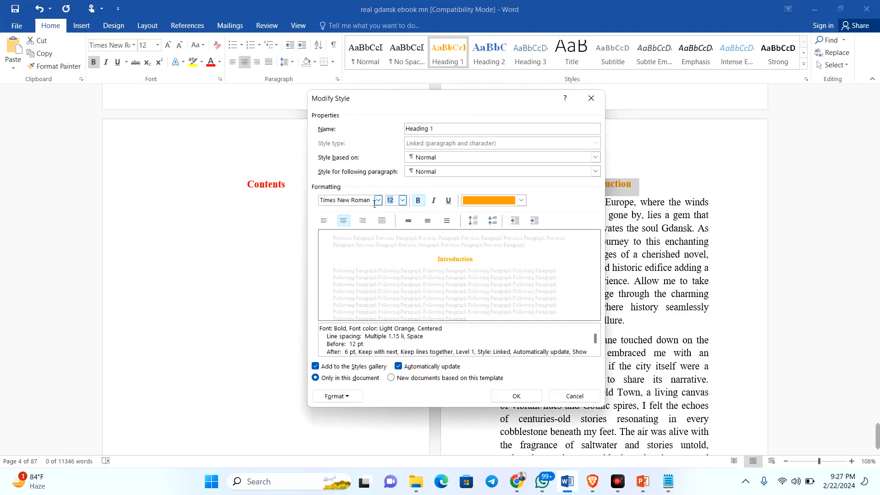
click(375, 204)
text(Georgia)
click(369, 202)
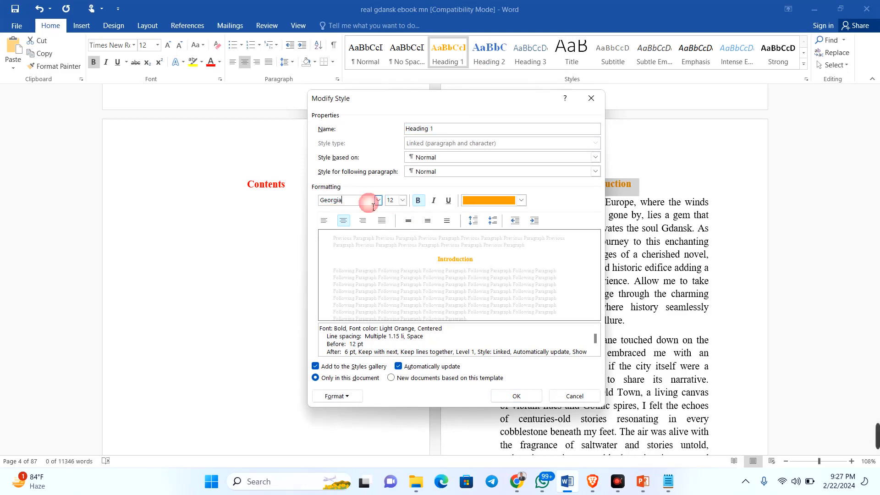
click(396, 201)
text(18)
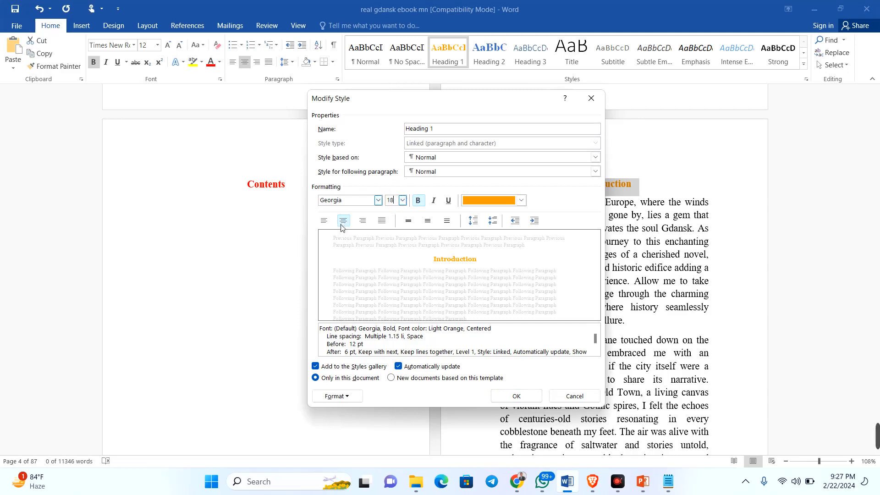
- Compare line spacings for Heading 1, choose single, and apply the style to new documents based on this template
click(408, 222)
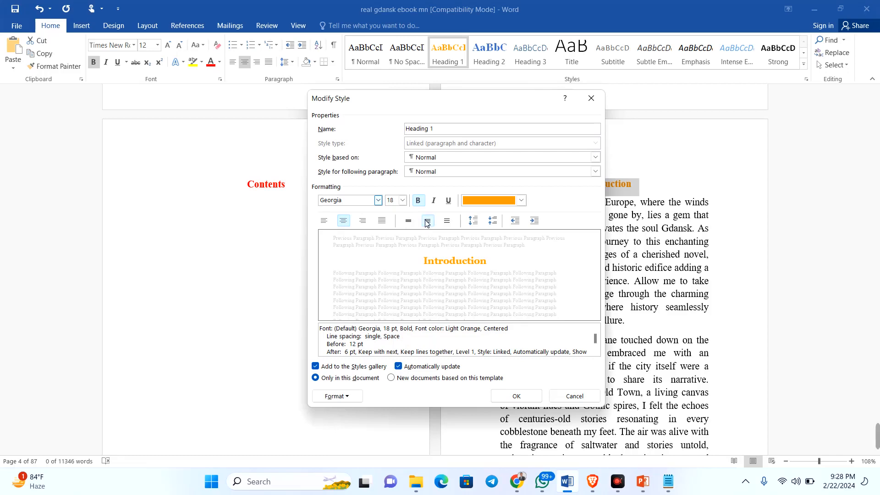
click(428, 221)
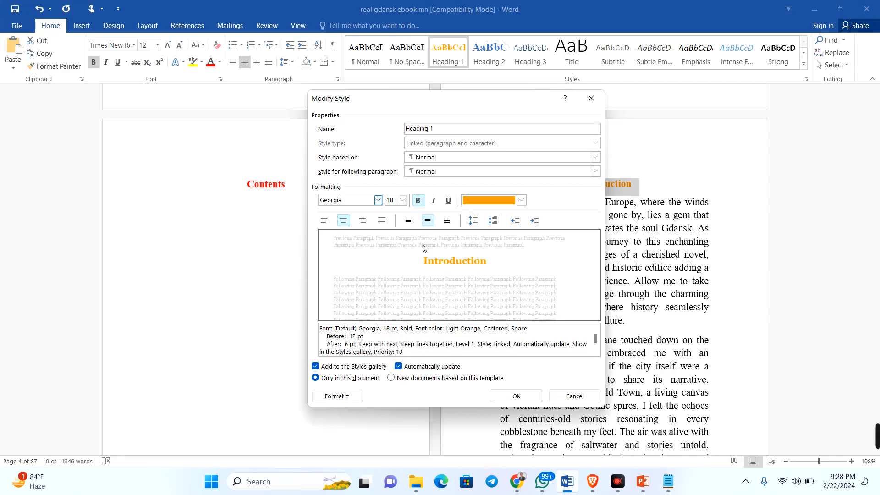
click(445, 223)
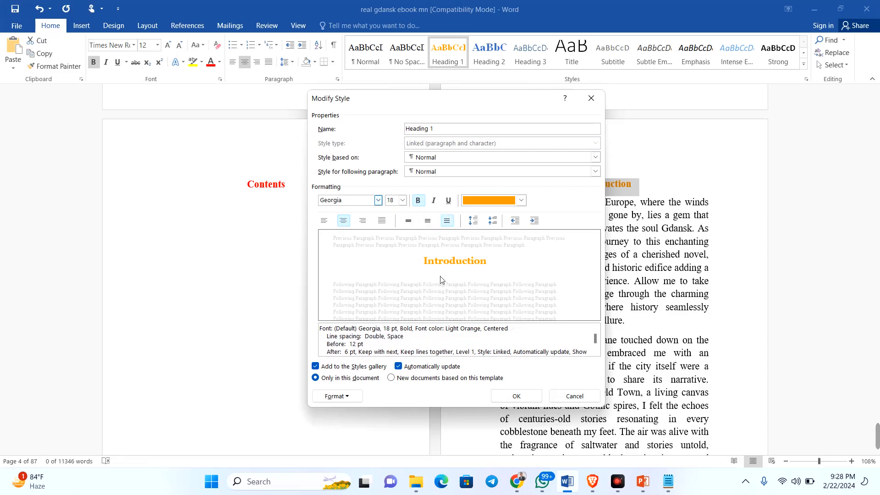
click(427, 222)
click(409, 222)
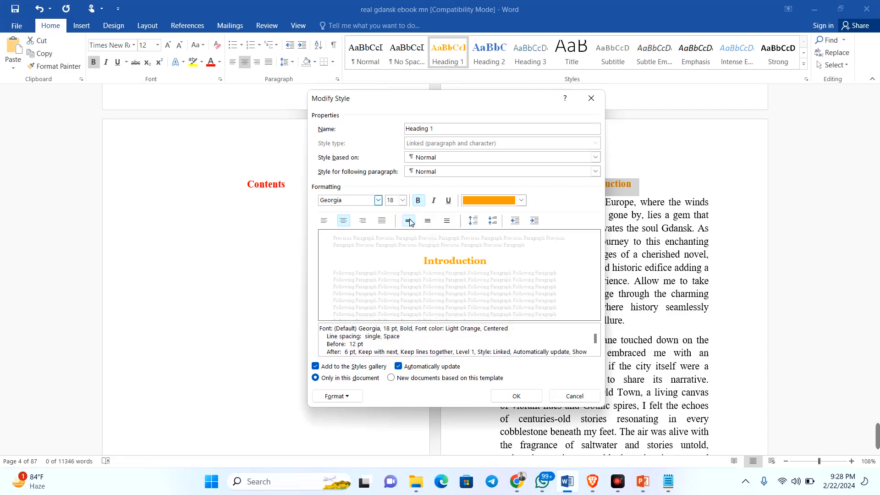
click(427, 222)
click(409, 222)
click(391, 378)
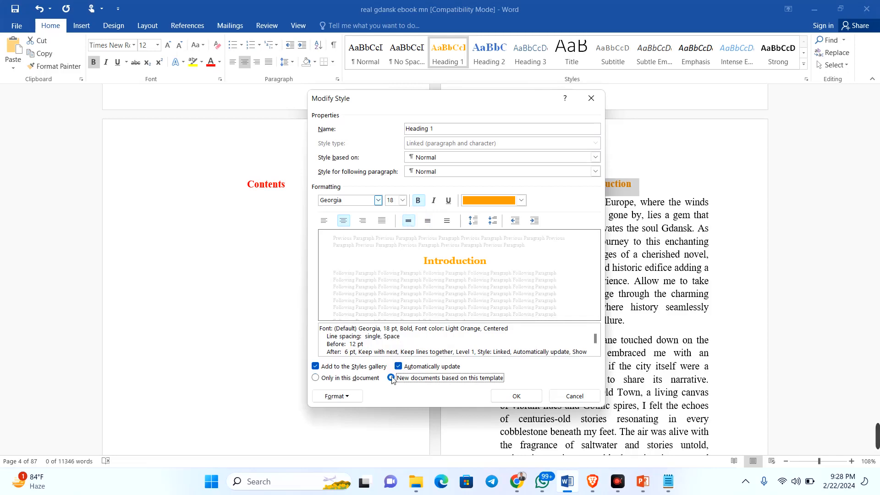
click(510, 398)
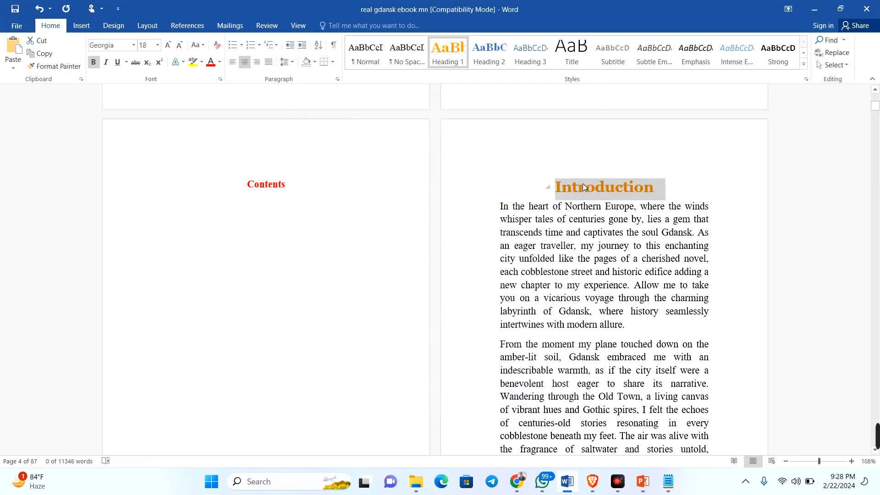
- Modify the Heading 2 style so that it applies to new documents based on this template
scroll(523, 204, up, 1)
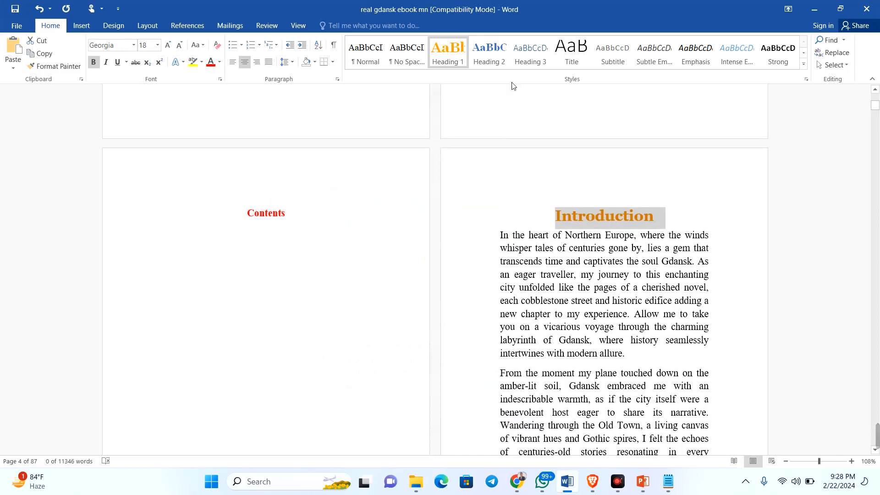
right_click(481, 52)
click(510, 71)
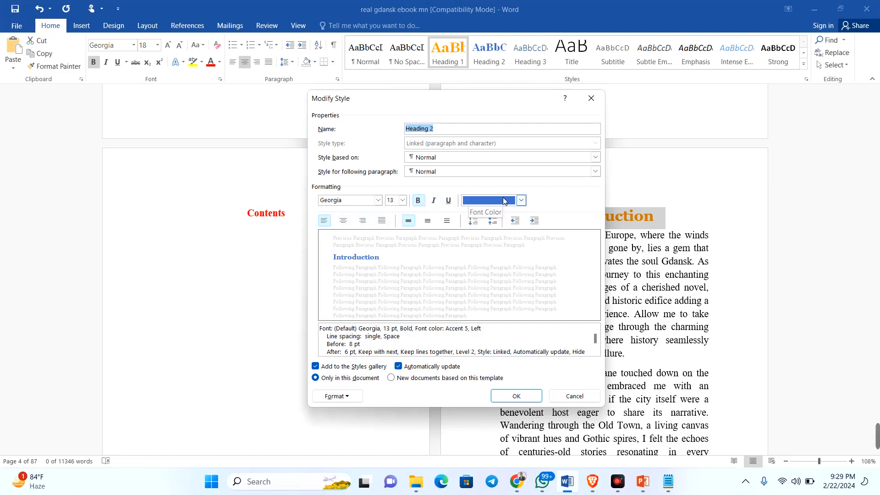
click(392, 379)
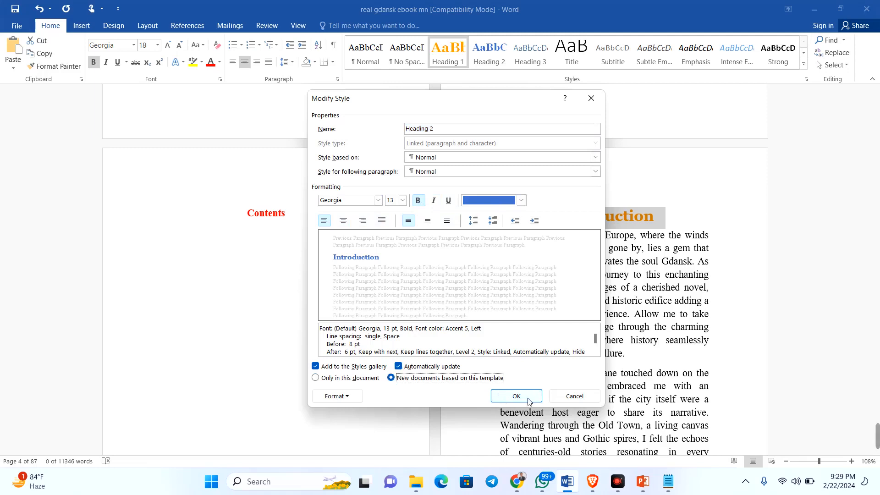
click(528, 398)
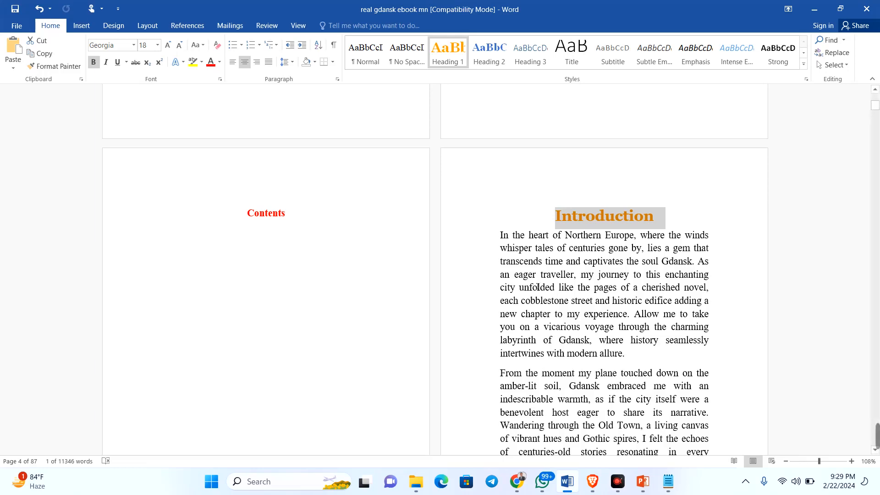
- Insert page numbers at the bottom of the document's pages in the Accent Bar 1 design
scroll(508, 262, up, 10)
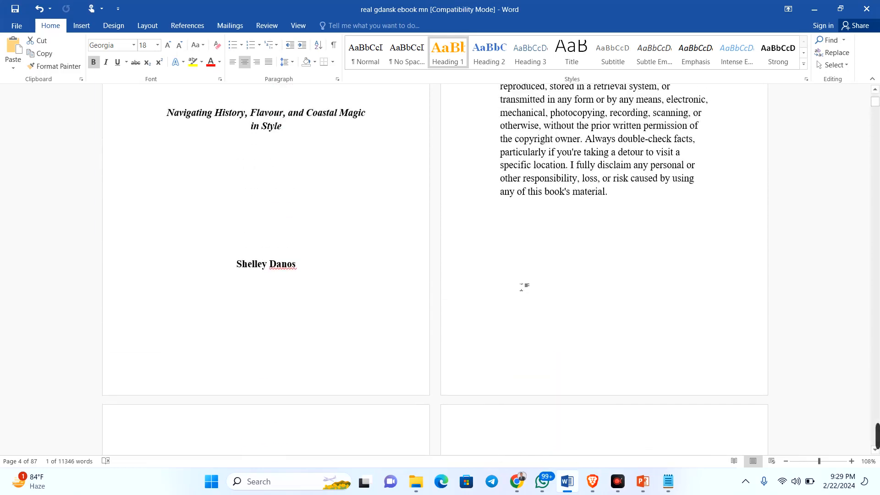
scroll(524, 287, up, 3)
scroll(523, 286, down, 2)
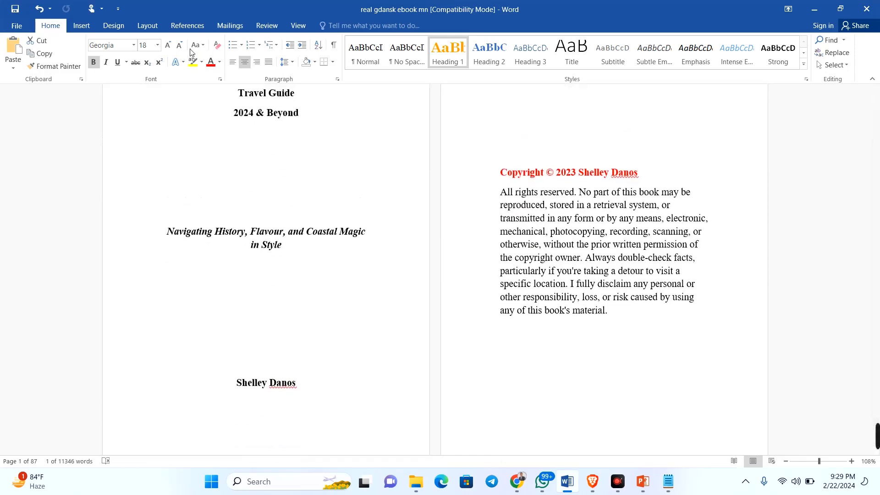
click(83, 26)
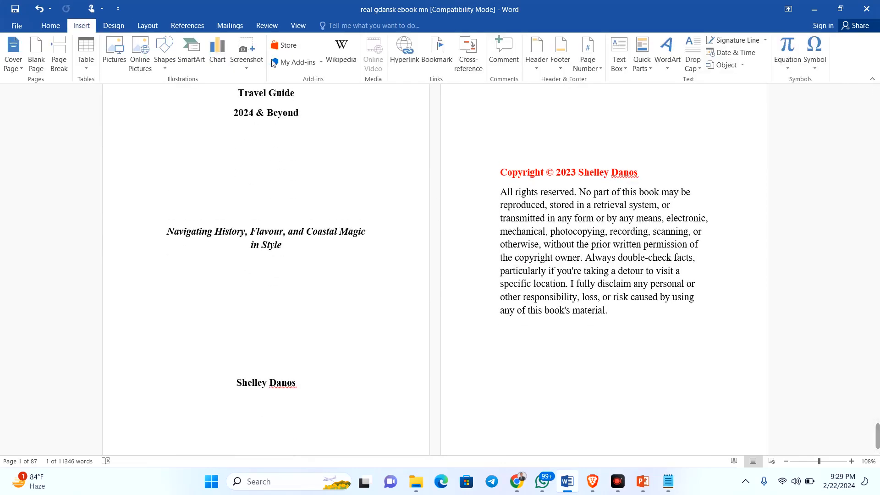
click(591, 69)
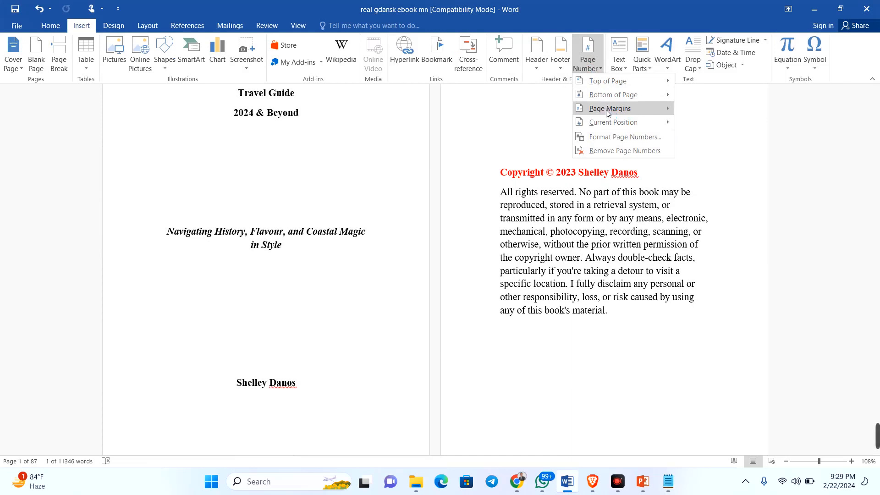
mouse_move(609, 96)
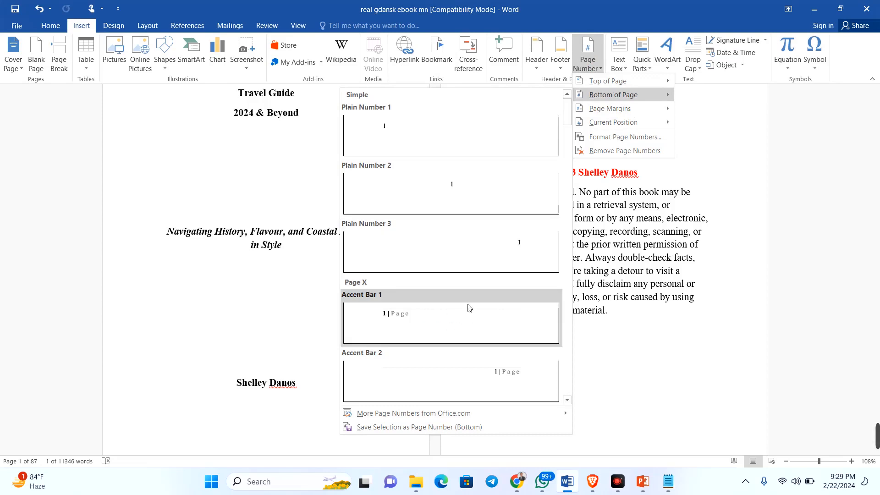
click(435, 329)
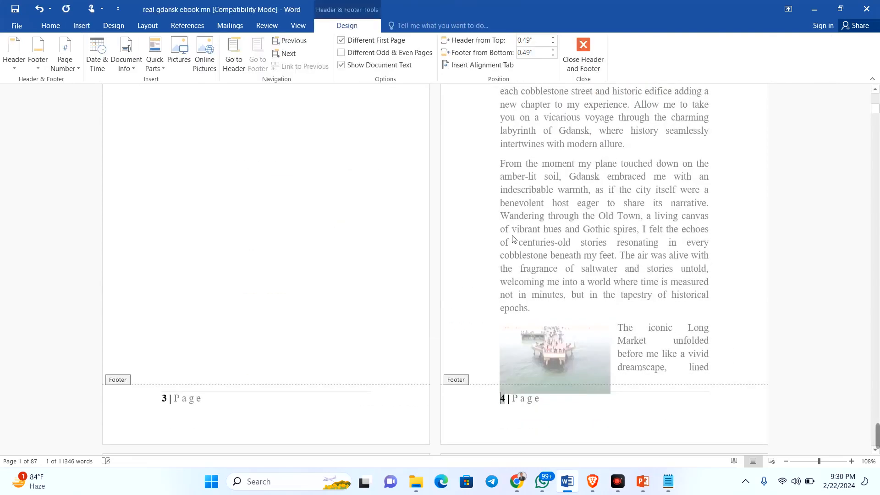
- Turn off the different first page option to compare the footer on the title page, and enable the option again
scroll(466, 251, up, 5)
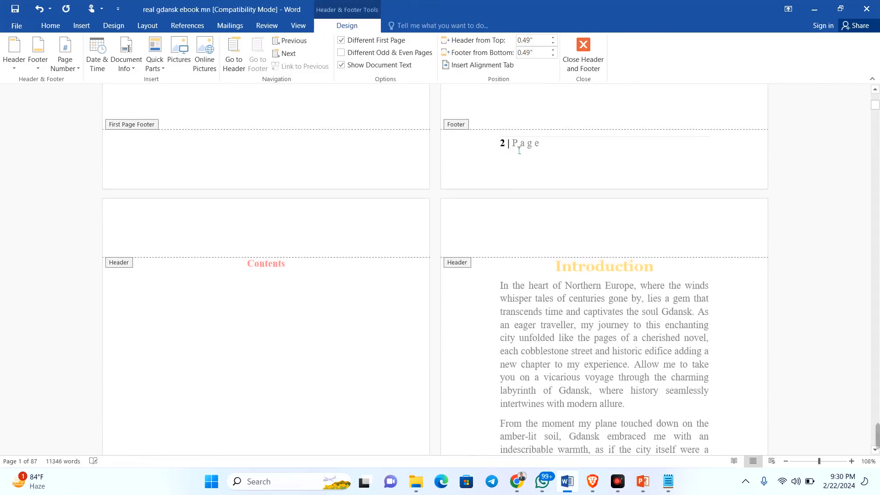
scroll(506, 192, up, 10)
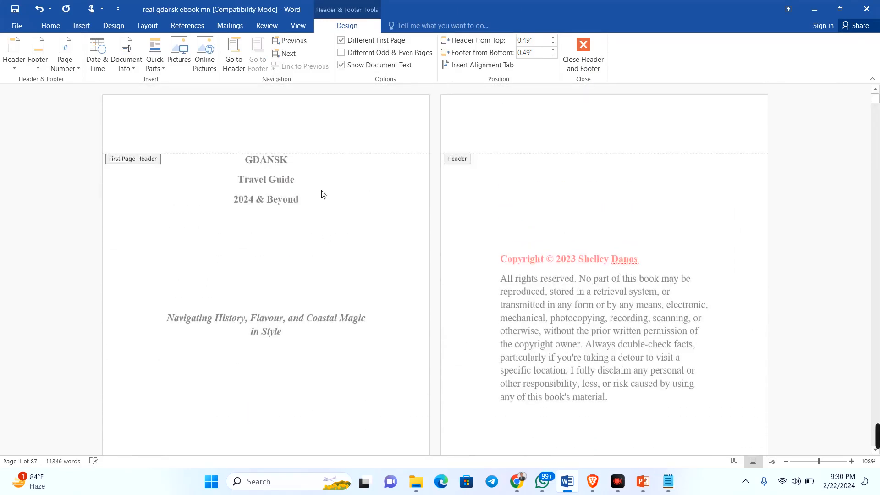
scroll(313, 179, down, 4)
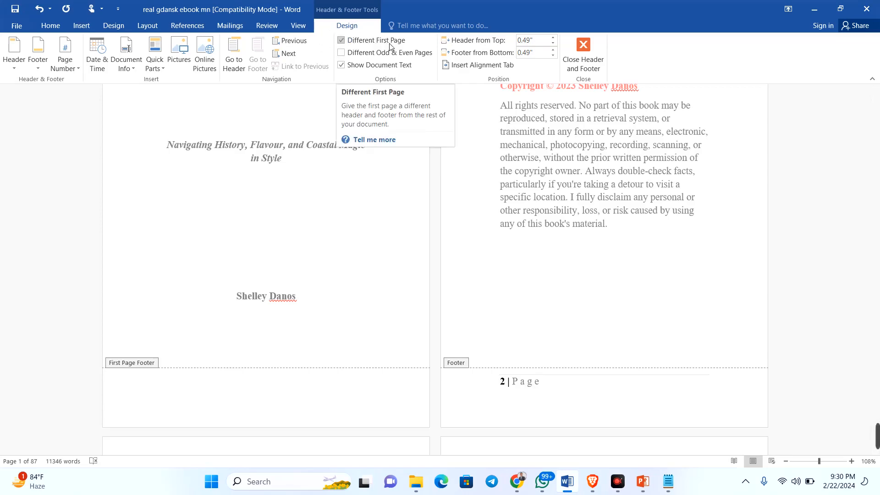
click(344, 41)
scroll(341, 204, up, 5)
scroll(258, 185, up, 3)
scroll(240, 196, down, 5)
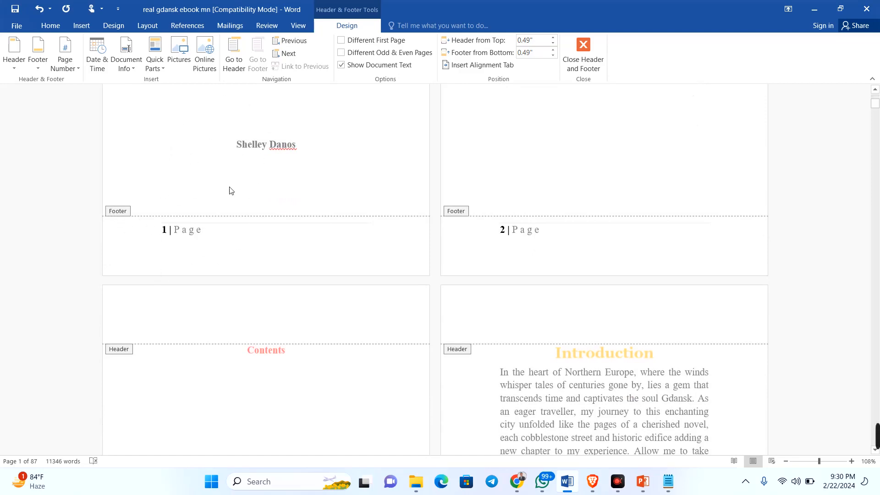
click(341, 42)
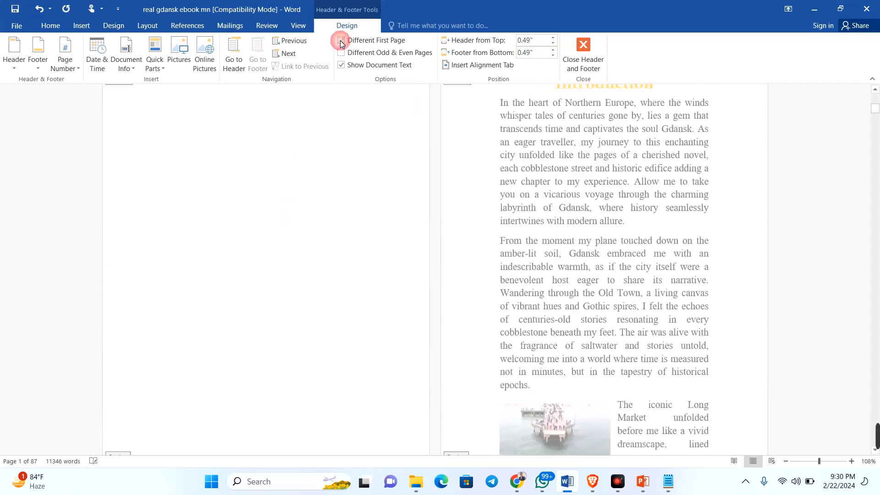
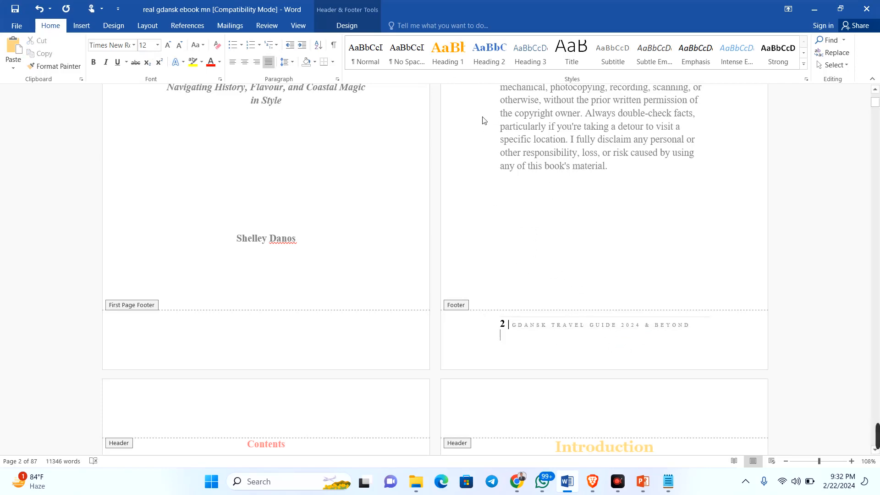
- Close the header and footer editing and return to the document body
scroll(482, 120, up, 2)
click(347, 25)
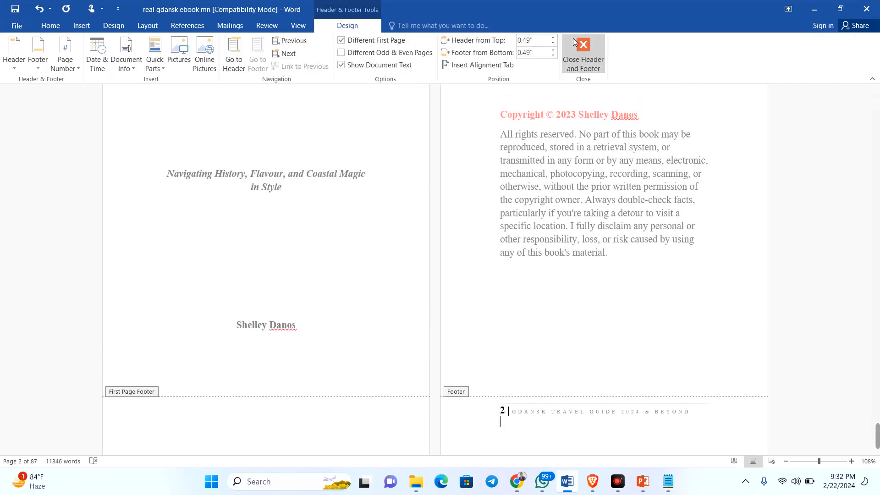
click(579, 66)
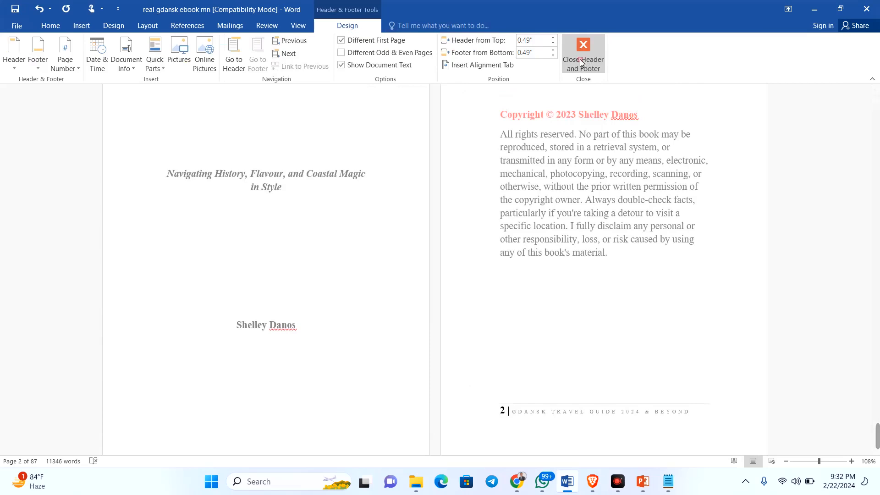
- Check the page numbers and footer text on the title, copyright, contents and introduction pages
scroll(555, 202, up, 2)
scroll(550, 190, down, 12)
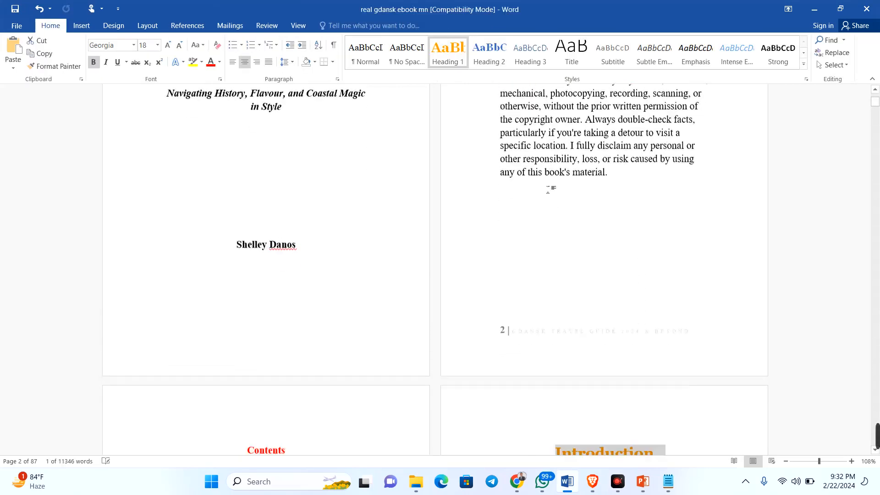
scroll(518, 193, down, 4)
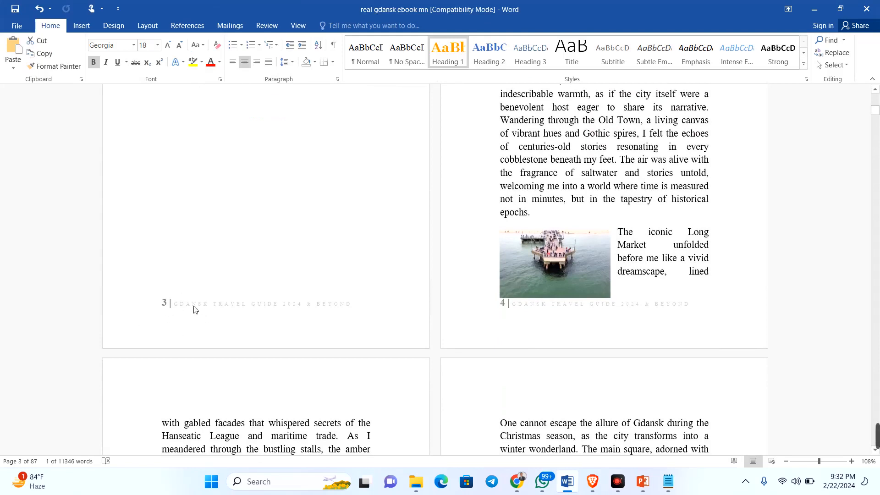
scroll(596, 304, up, 14)
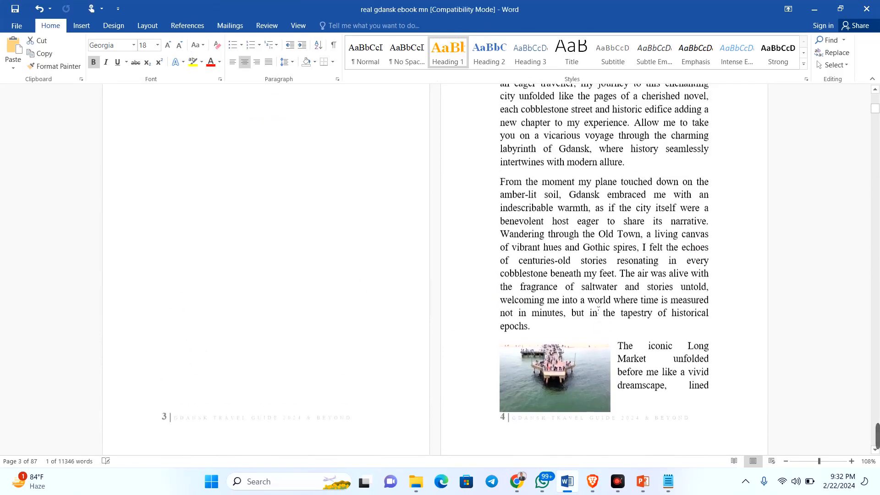
scroll(596, 301, down, 11)
scroll(598, 303, up, 13)
scroll(598, 297, up, 1)
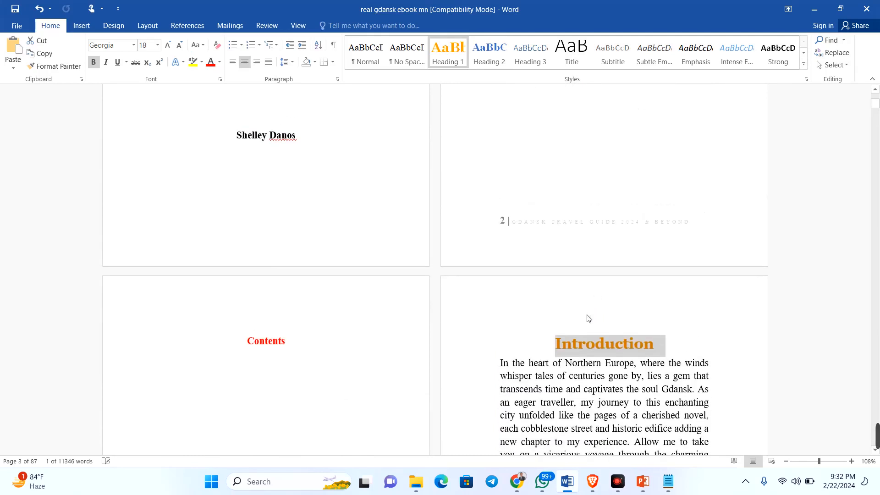
scroll(588, 318, down, 3)
scroll(591, 319, up, 13)
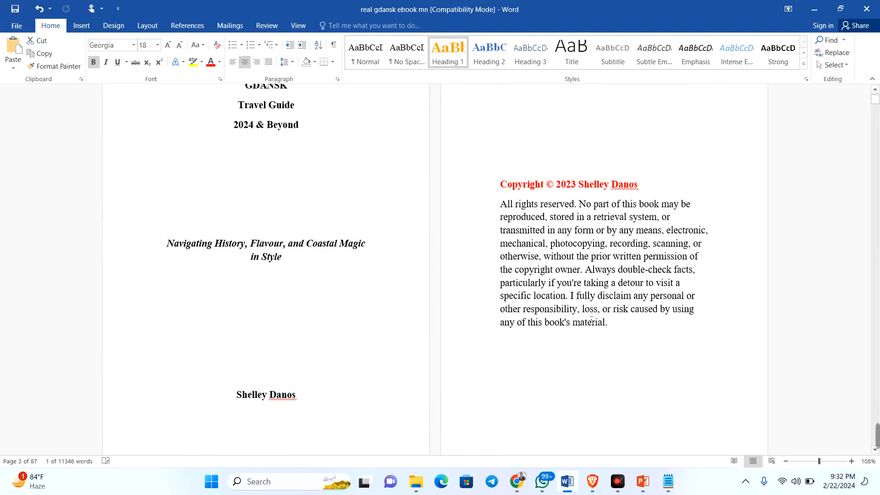
scroll(591, 319, up, 3)
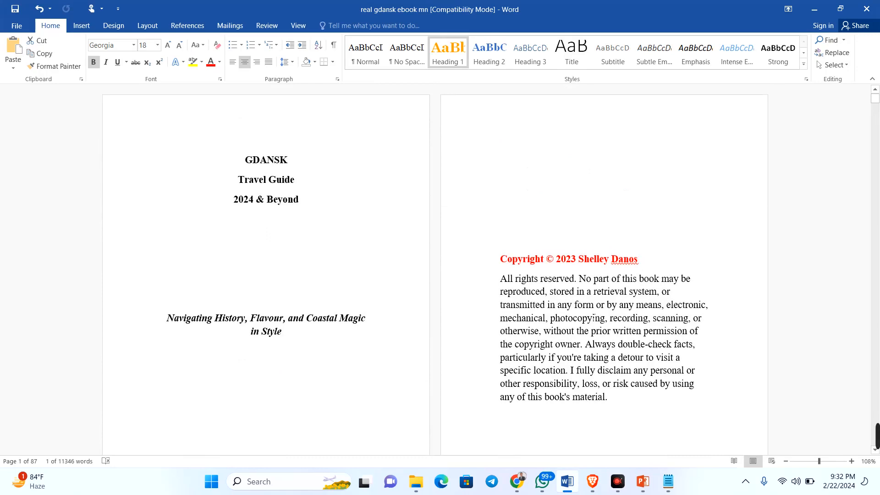
scroll(594, 317, down, 19)
scroll(593, 320, down, 4)
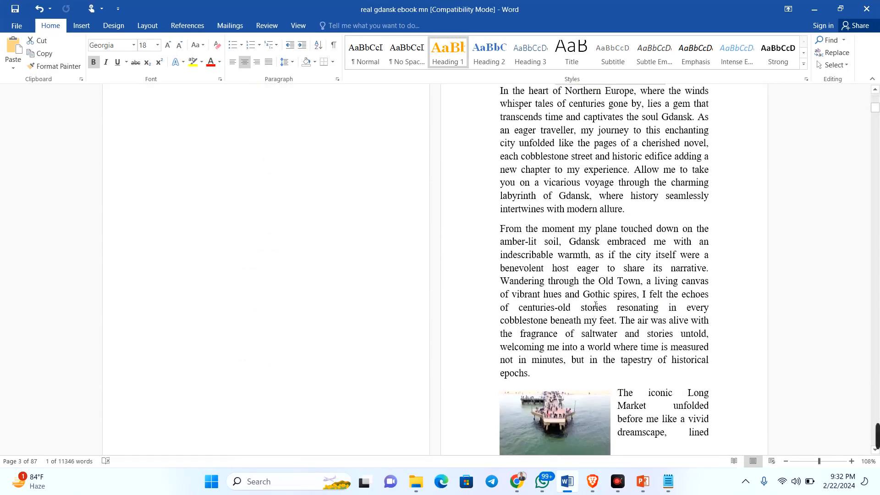
scroll(593, 311, up, 8)
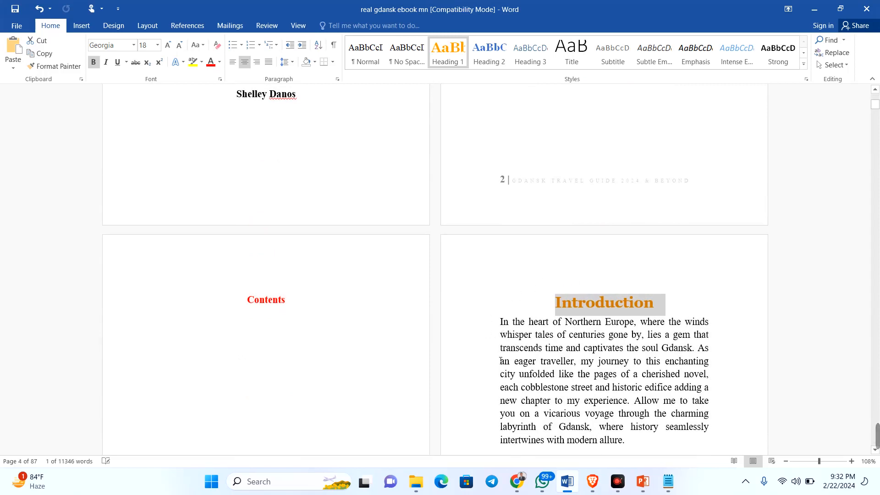
- Select the Introduction heading and apply the Normal style to it
click(501, 361)
drag(664, 308, 540, 314)
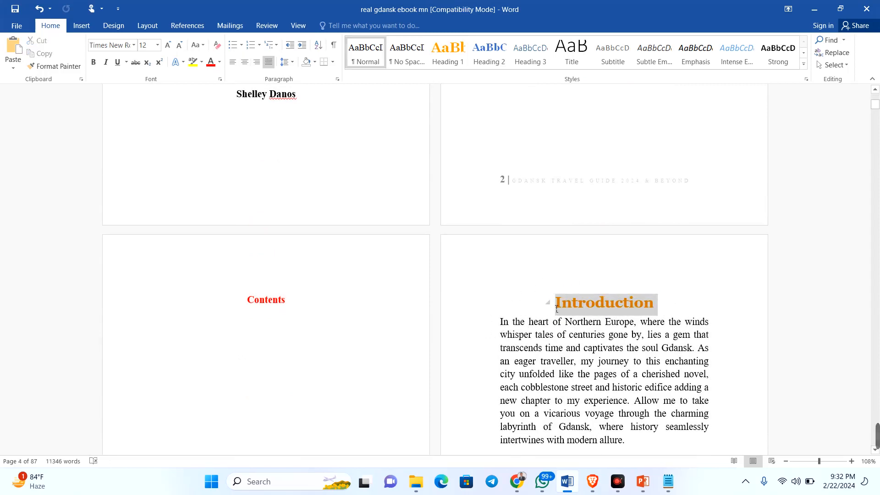
drag(557, 303, 556, 303)
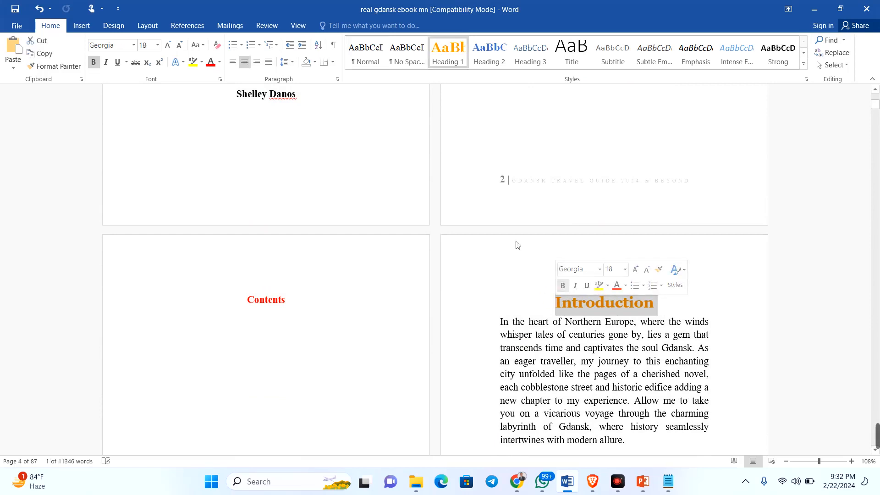
click(449, 49)
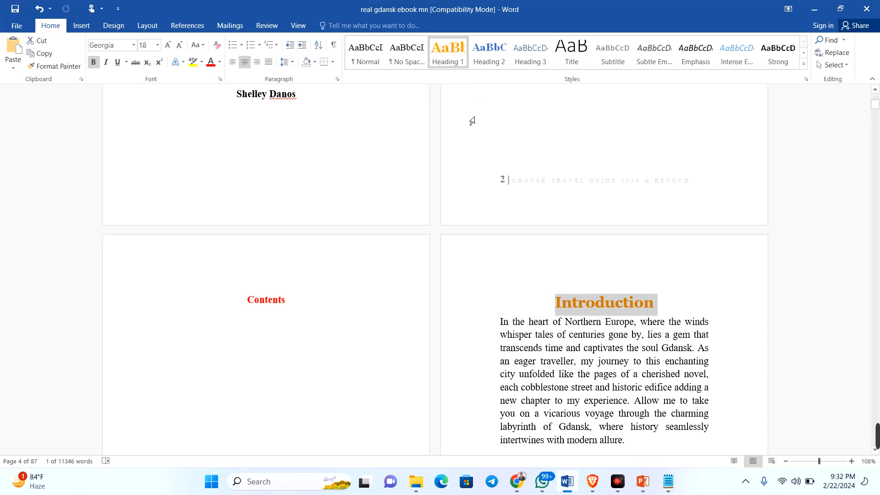
click(366, 64)
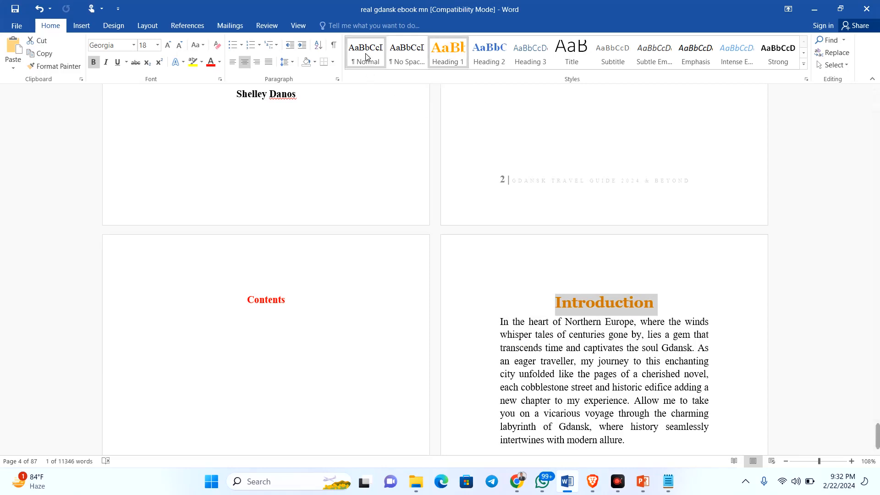
click(528, 323)
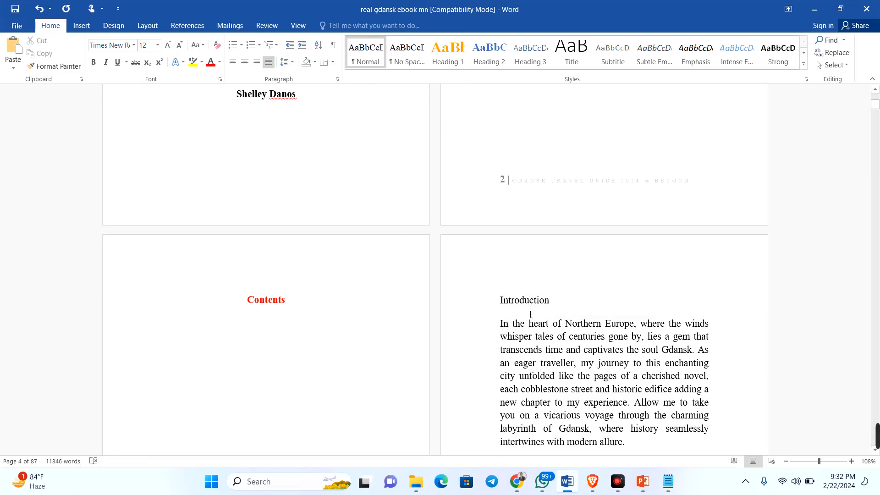
- Select the Introduction line again and apply the Heading 1 style to it
click(486, 310)
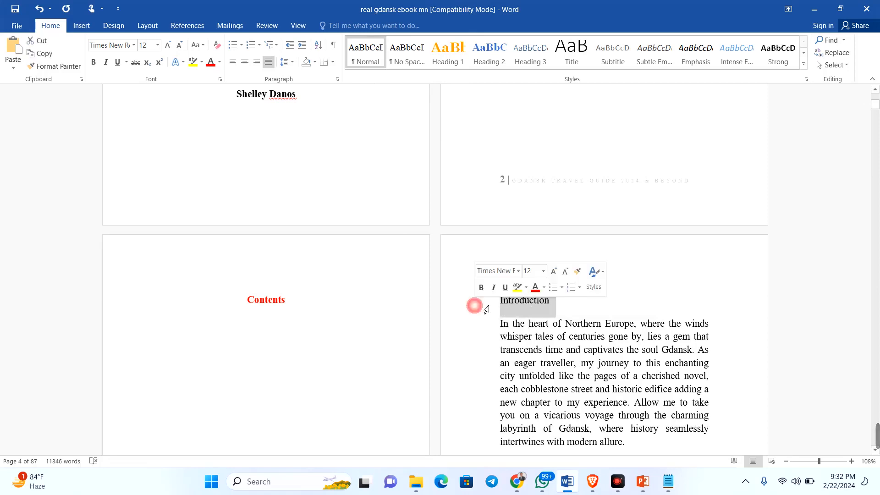
click(556, 305)
double_click(514, 307)
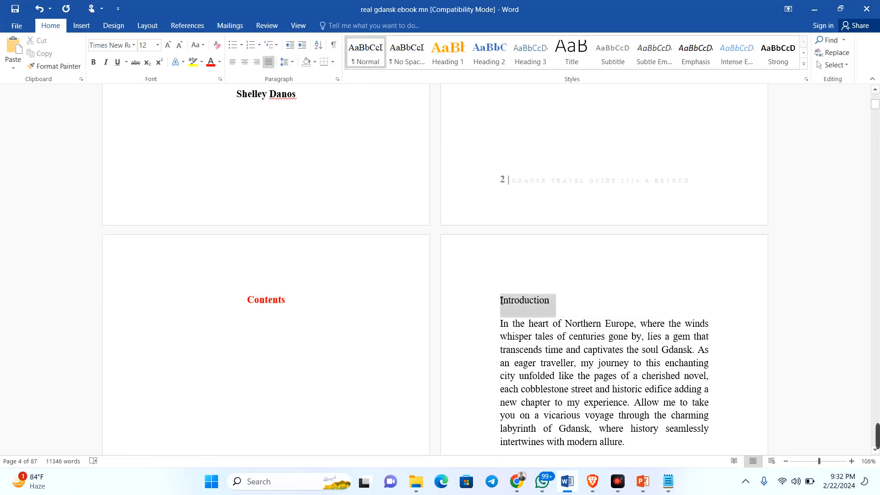
click(448, 55)
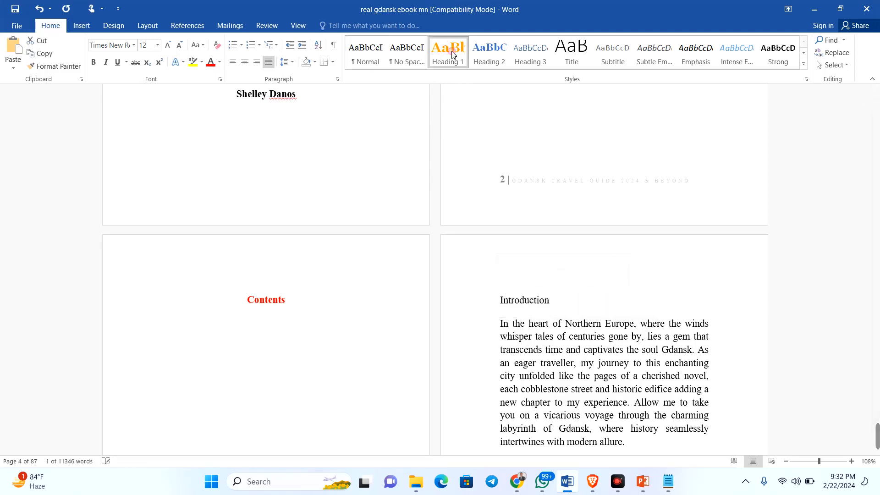
click(539, 360)
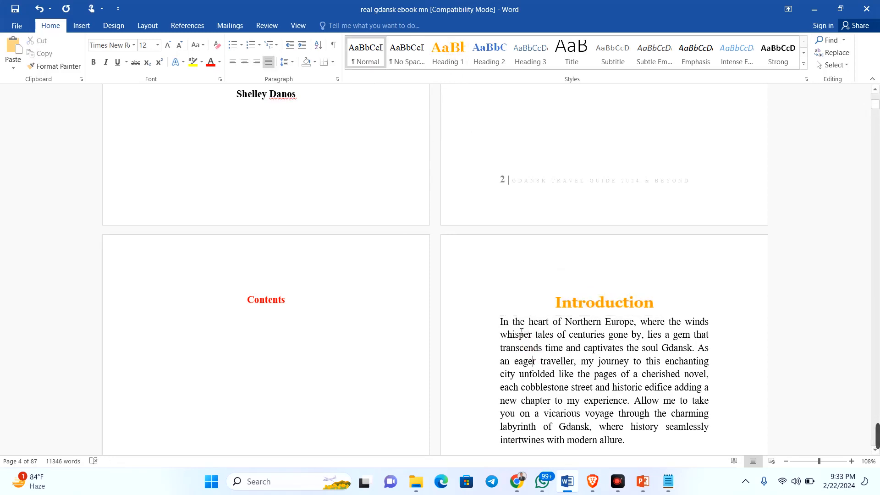
scroll(521, 331, down, 3)
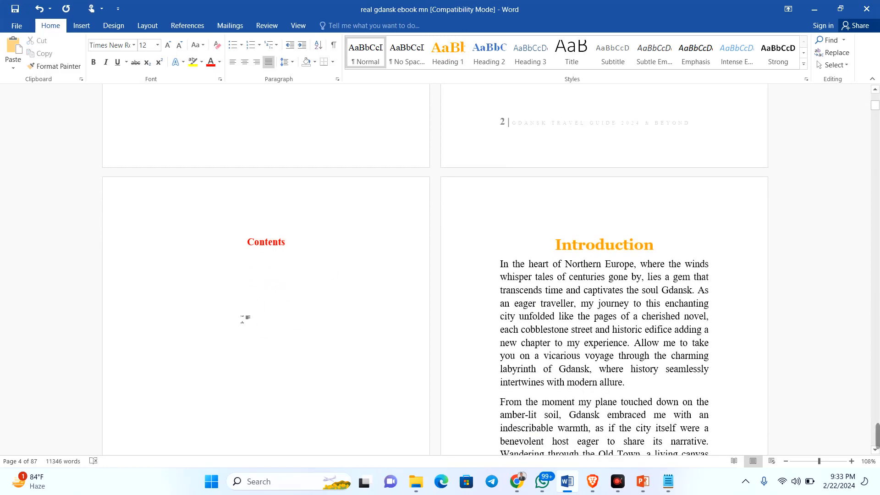
scroll(528, 301, down, 18)
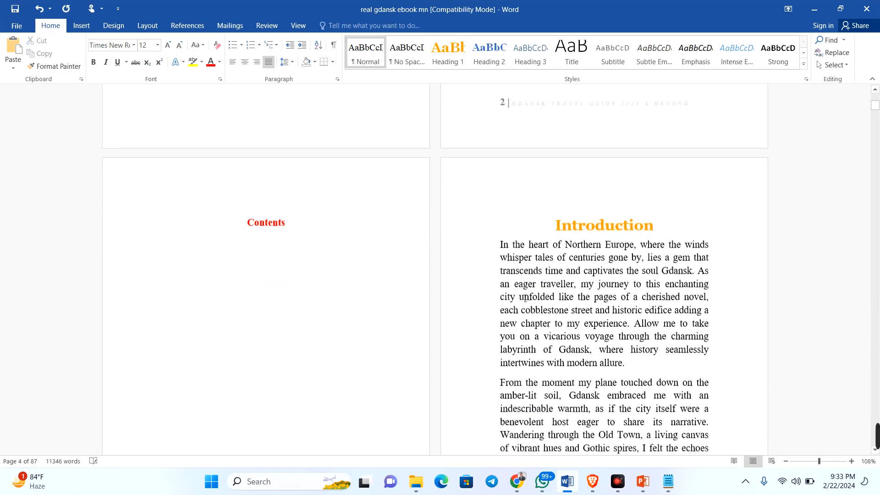
scroll(545, 262, down, 11)
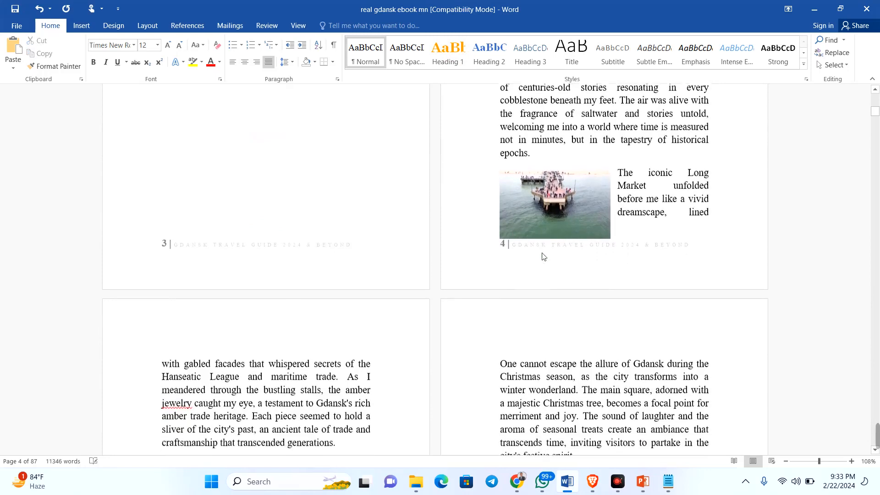
scroll(543, 257, up, 7)
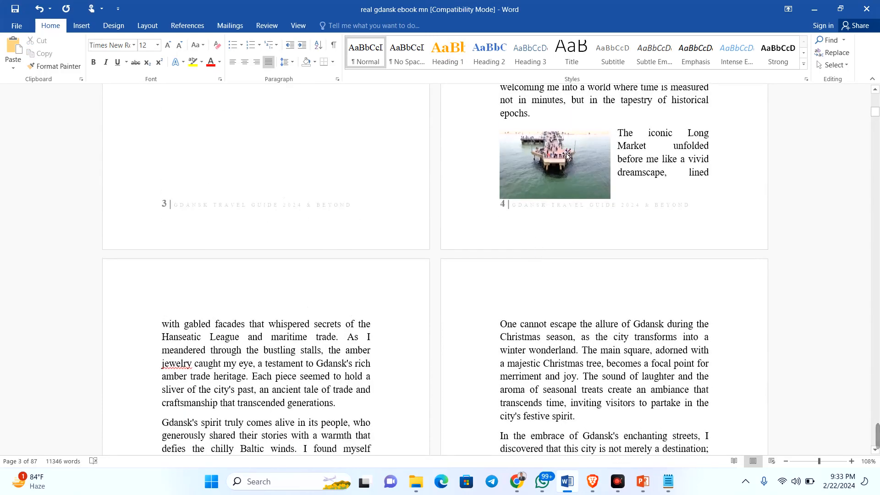
- Delete the pier picture beside the Long Market paragraph on page 4
click(552, 167)
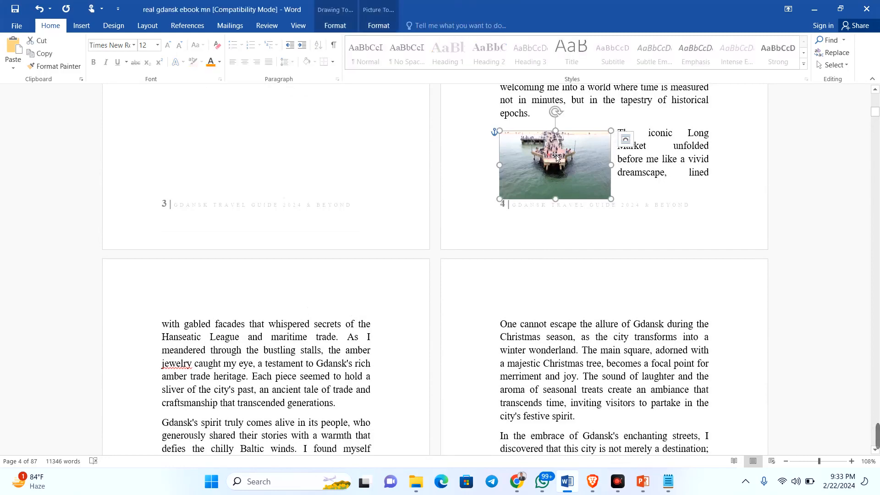
key(Delete)
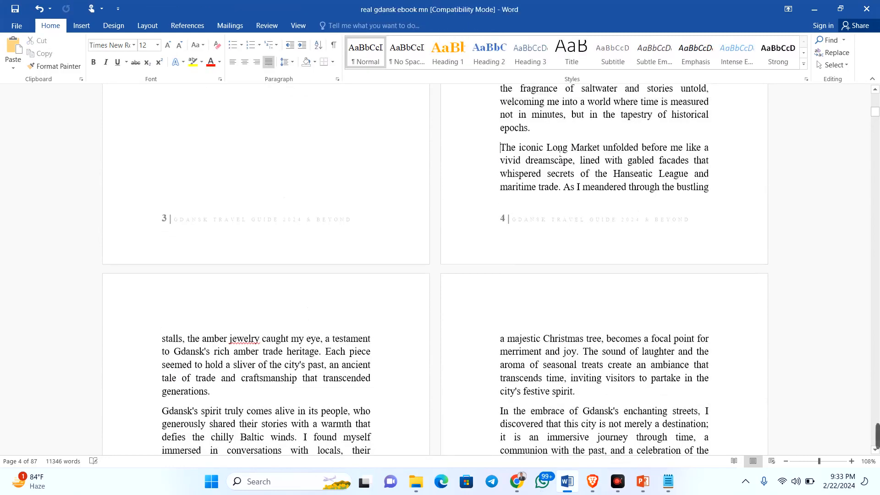
- Start inserting a picture before "From the moment my plane touched down", browsing to the kdp > kdp books > gdansk > pics folder
scroll(557, 154, up, 3)
scroll(568, 162, up, 3)
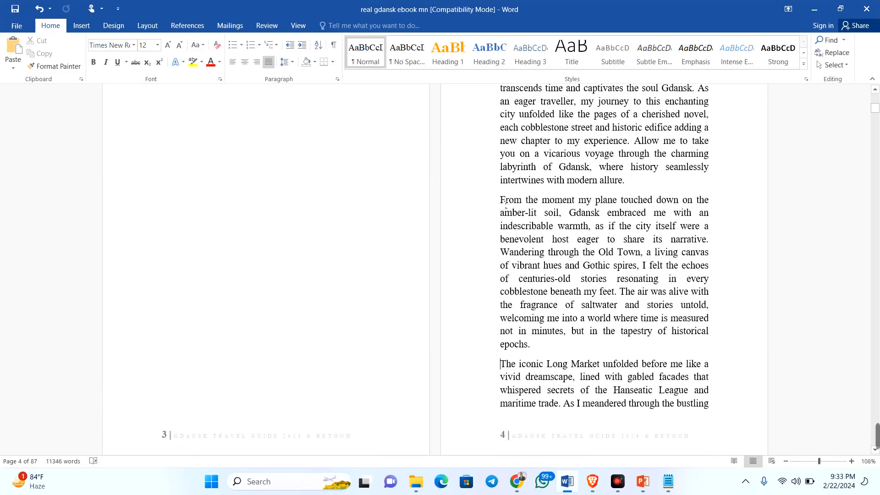
click(503, 202)
click(80, 26)
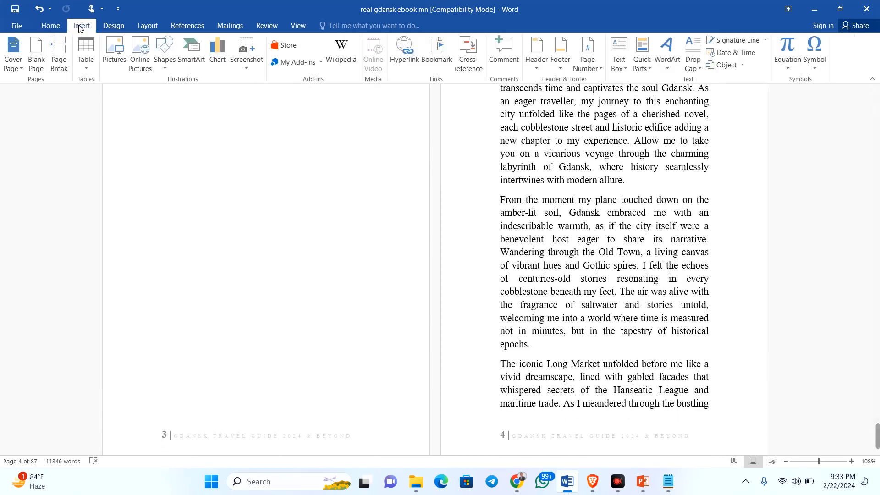
click(112, 54)
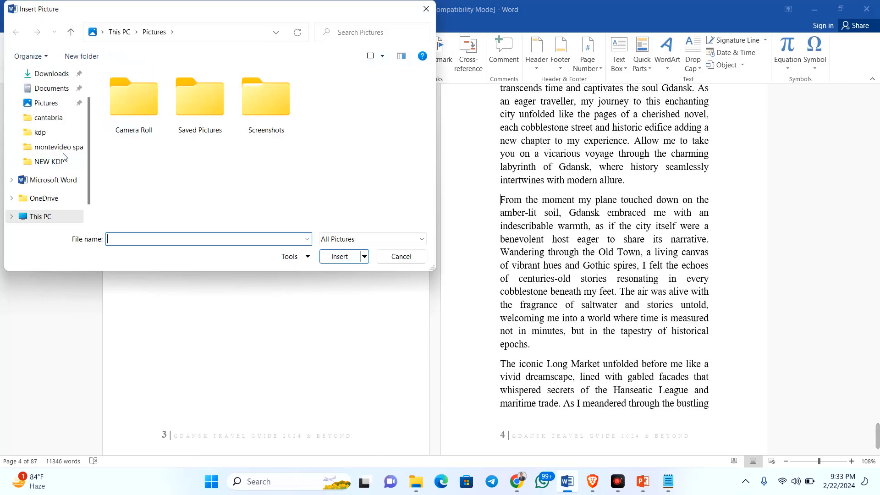
click(41, 133)
scroll(183, 138, down, 3)
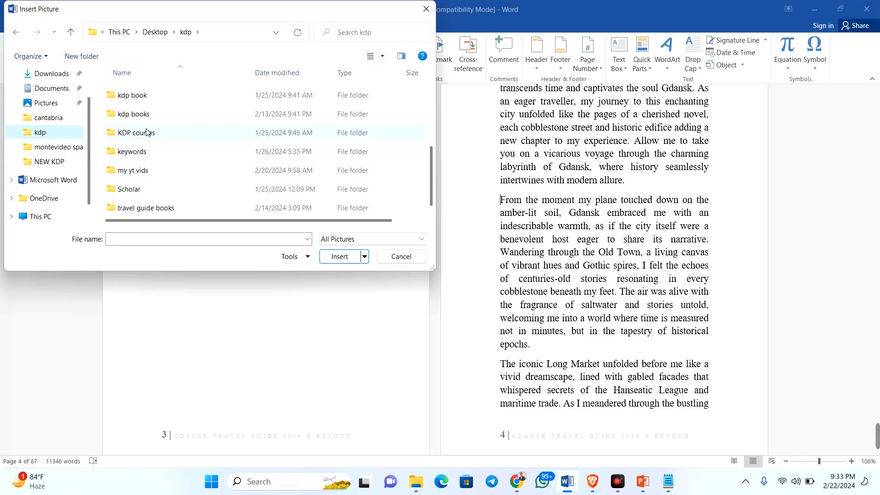
double_click(151, 114)
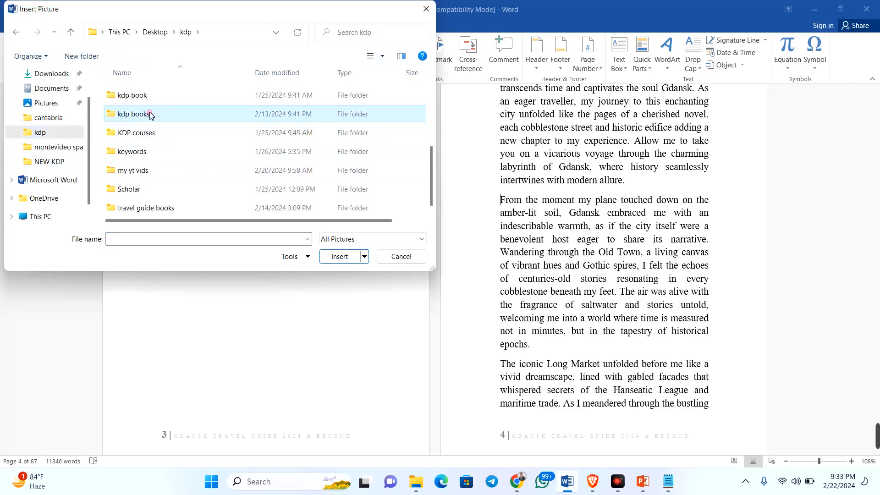
scroll(155, 136, down, 1)
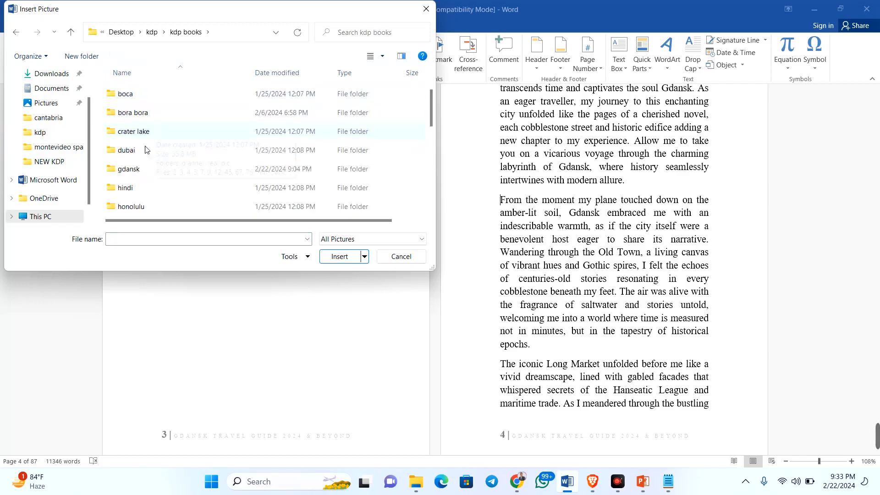
double_click(151, 170)
click(142, 119)
double_click(141, 119)
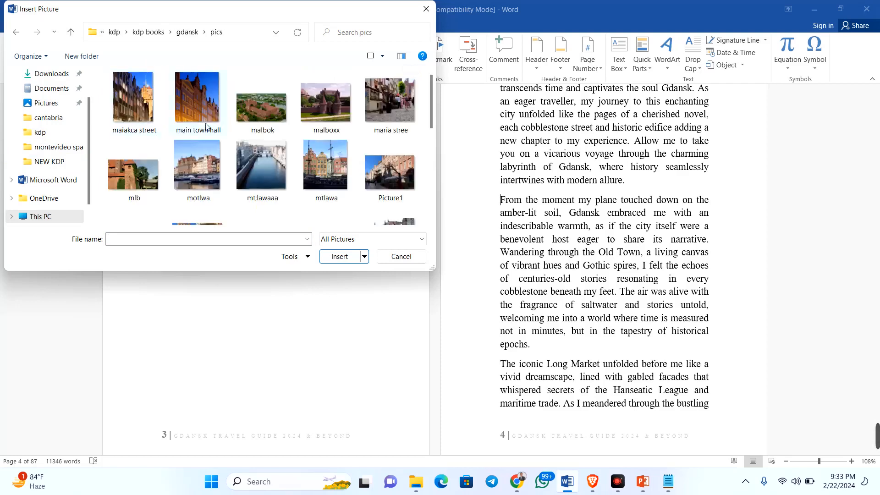
- Insert Picture27, the monument with flags, from the pics folder at the start of the paragraph
scroll(233, 121, down, 3)
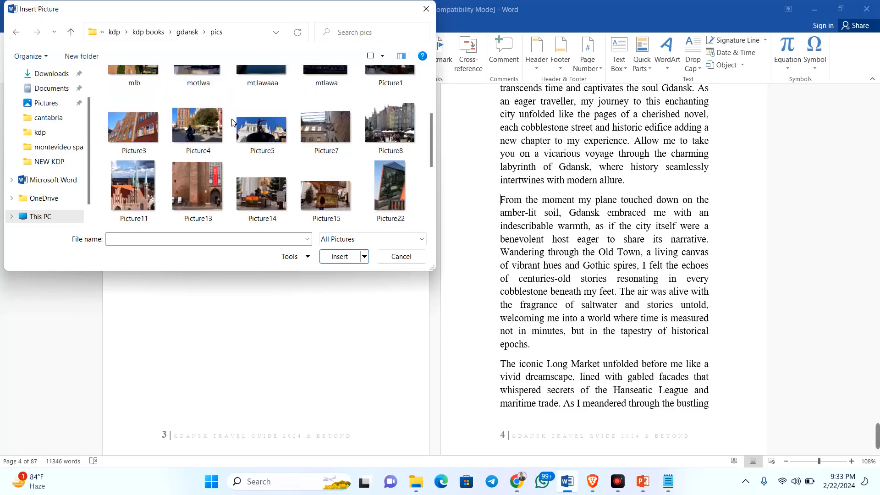
scroll(233, 122, down, 3)
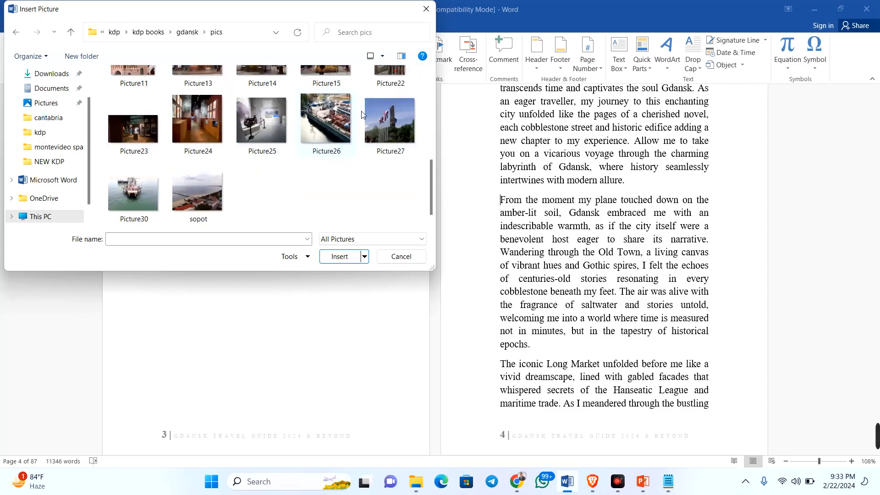
double_click(392, 126)
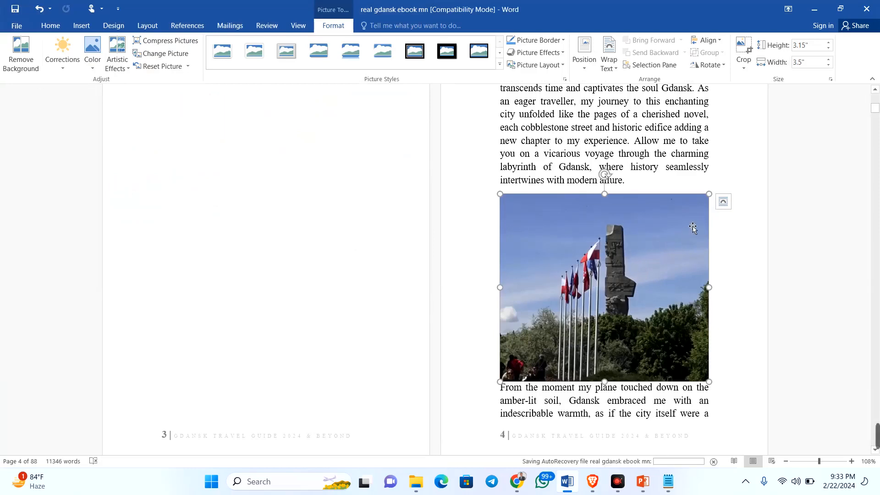
- Set the monument picture's text wrapping to Tight and shrink it to about 1.22" wide by 1.1" high
click(723, 203)
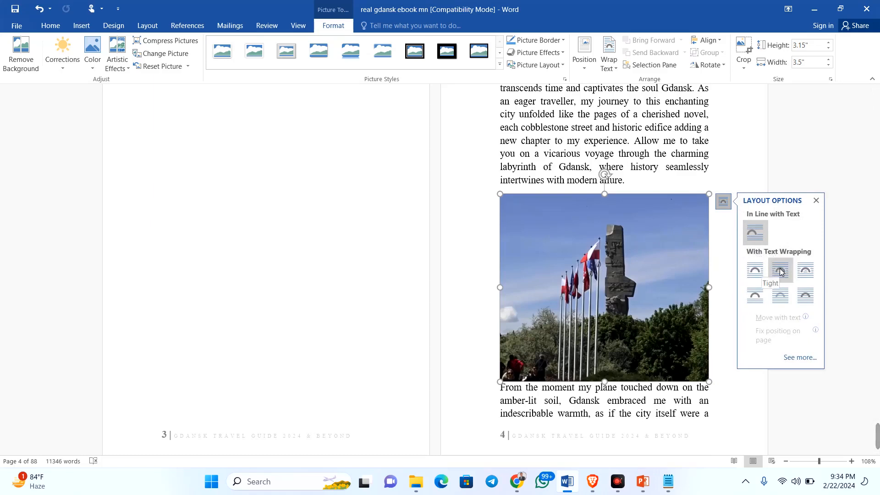
click(782, 272)
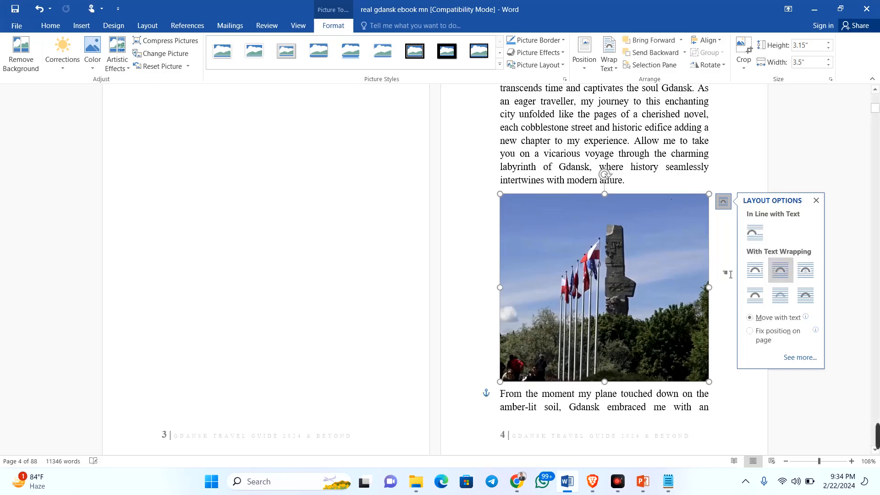
drag(713, 383, 580, 235)
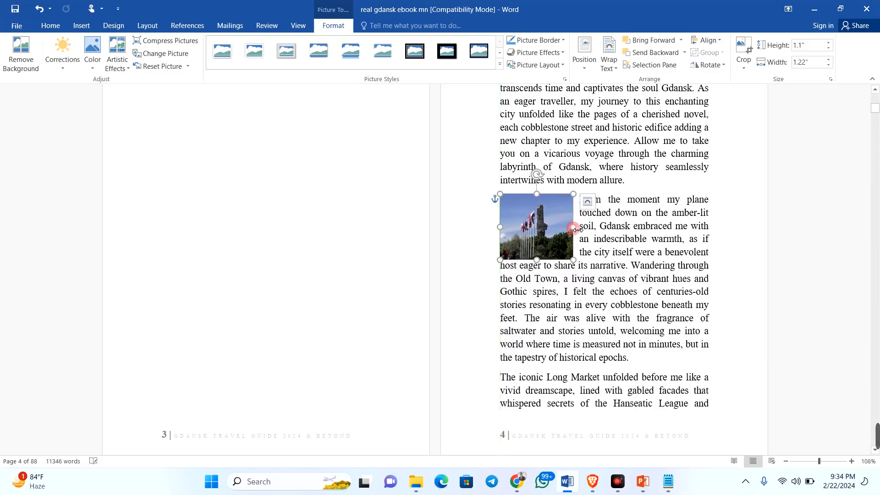
click(588, 305)
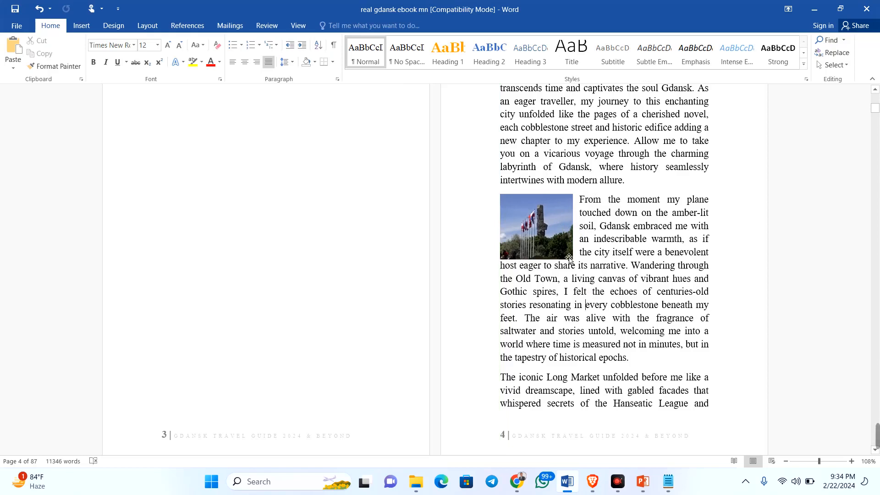
- Examine the History chapter's layout and compare the style of "A Custodian of Pivotal Historical Moments" with the chapter title's
scroll(569, 259, up, 1)
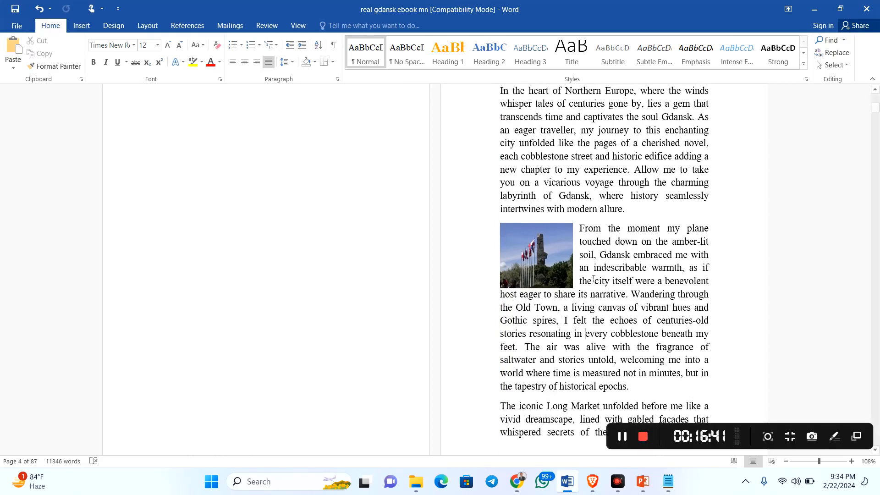
scroll(563, 309, down, 5)
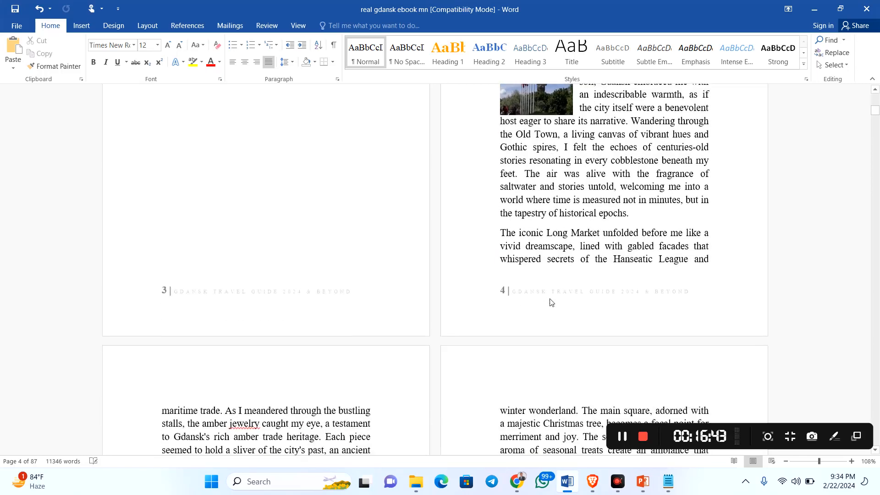
scroll(554, 303, down, 14)
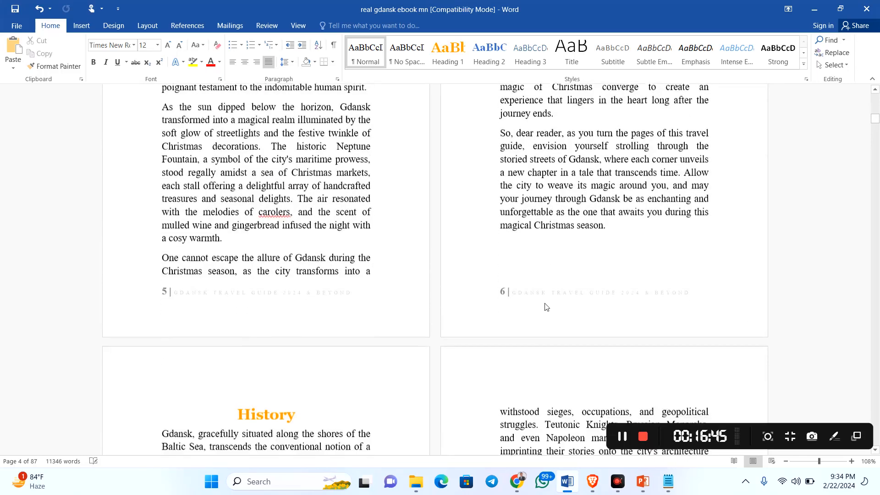
scroll(549, 309, down, 3)
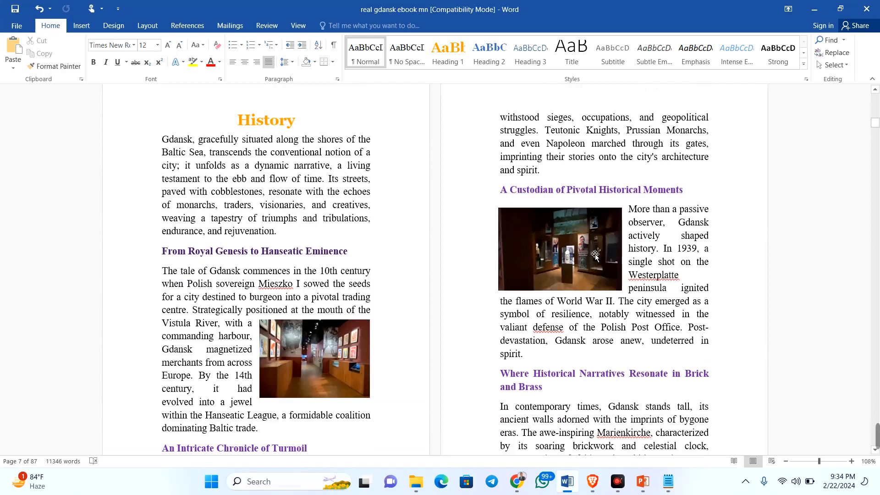
scroll(590, 261, up, 1)
click(495, 225)
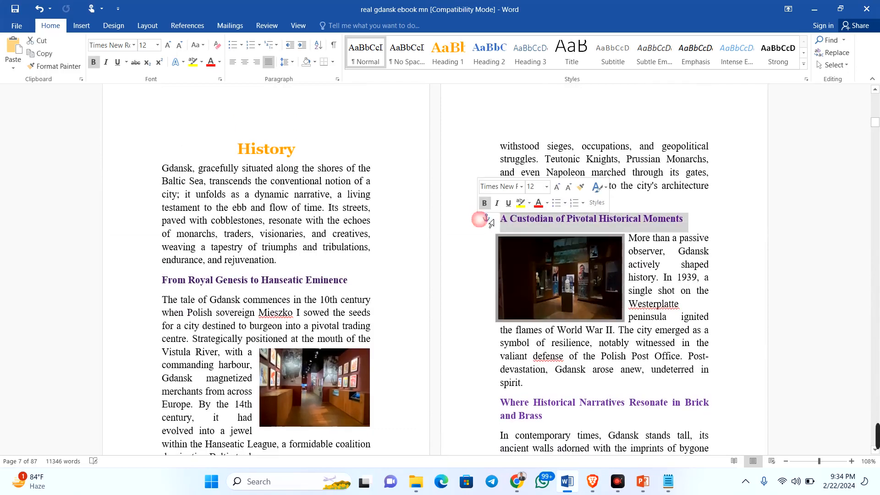
click(595, 223)
click(559, 232)
click(553, 221)
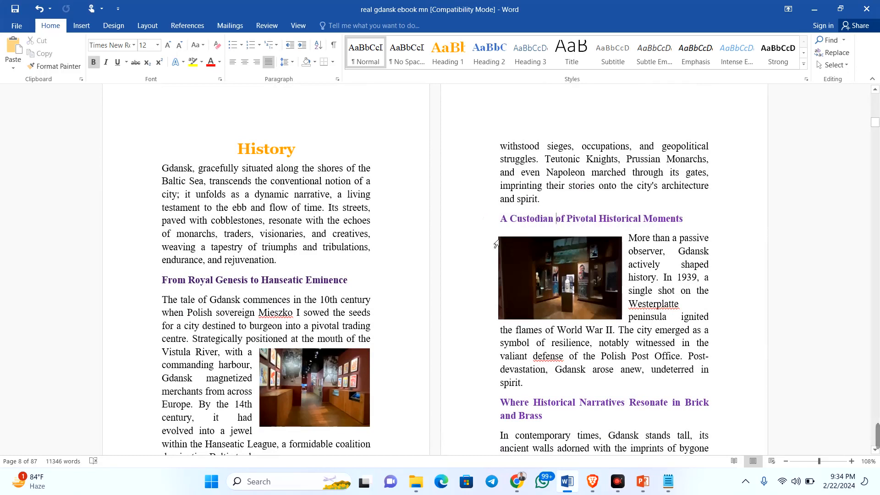
click(500, 225)
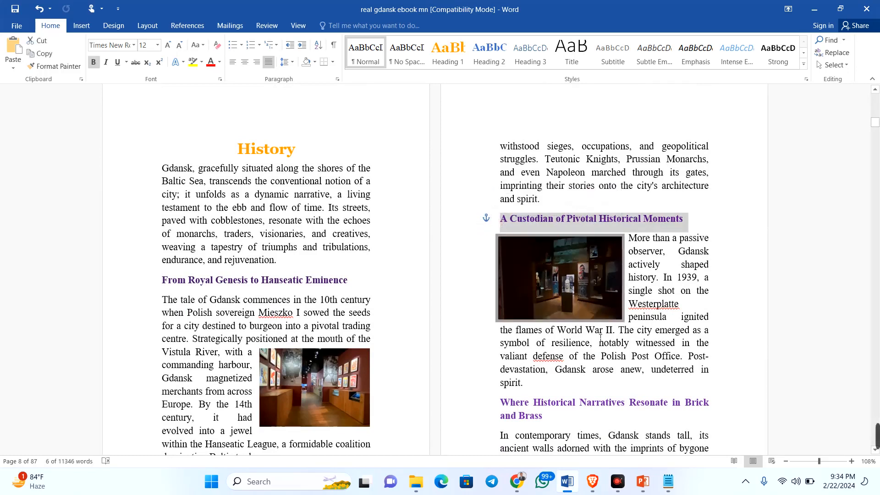
click(622, 370)
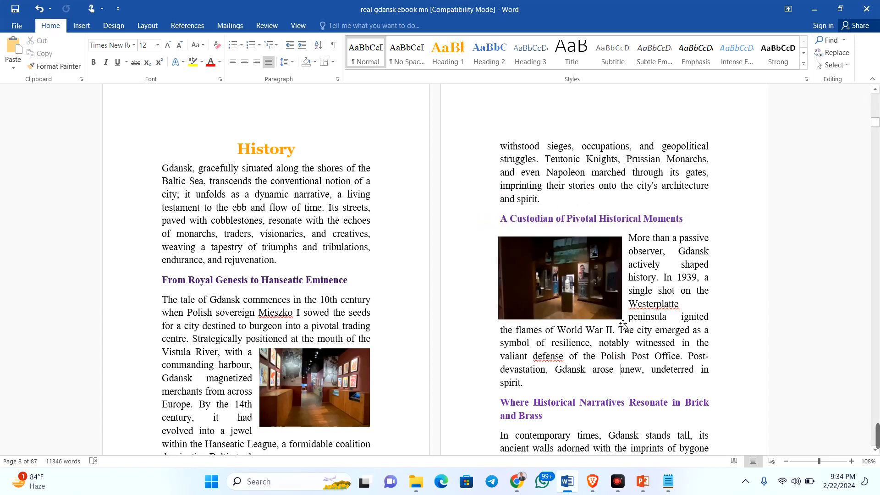
click(561, 219)
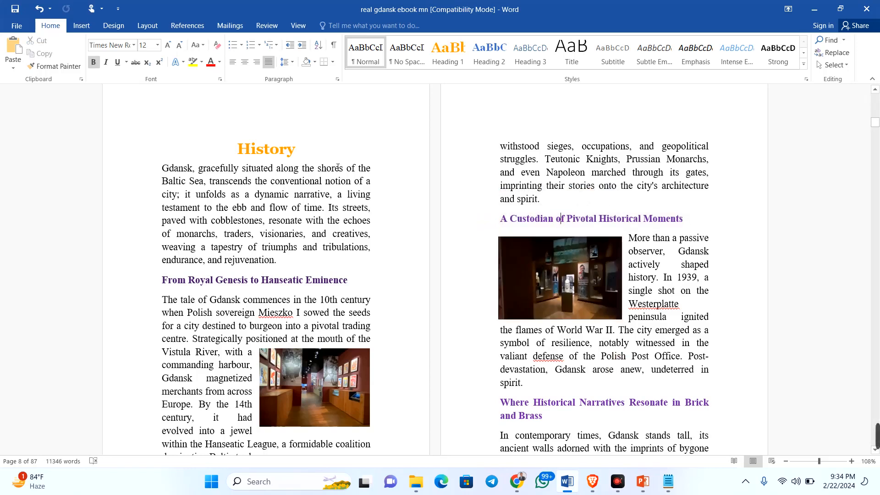
click(271, 155)
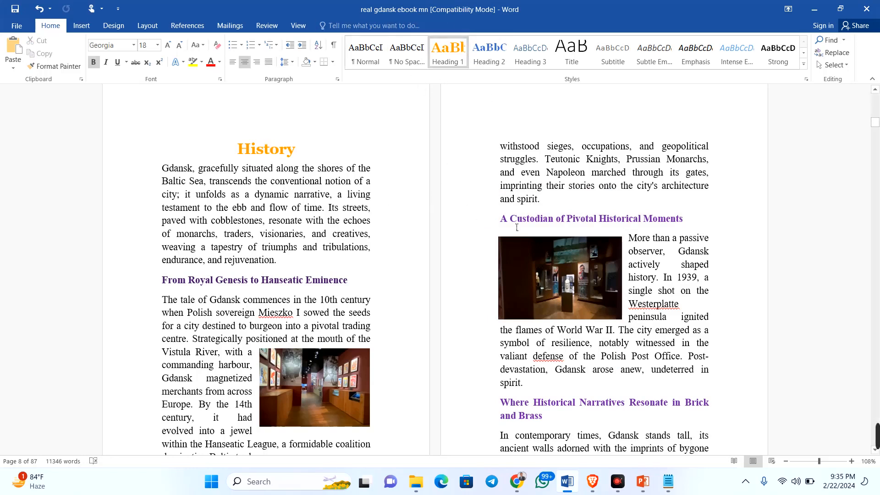
- Review the pages from Helpful Phrases to Exploring Diverse Transportation Choices for where the chapter heading sits on its page
scroll(516, 246, down, 15)
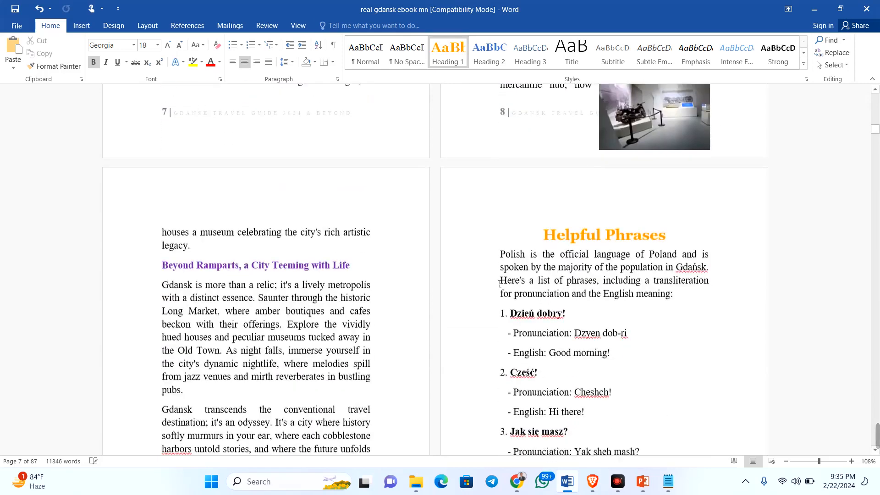
scroll(501, 279, down, 6)
scroll(501, 275, up, 10)
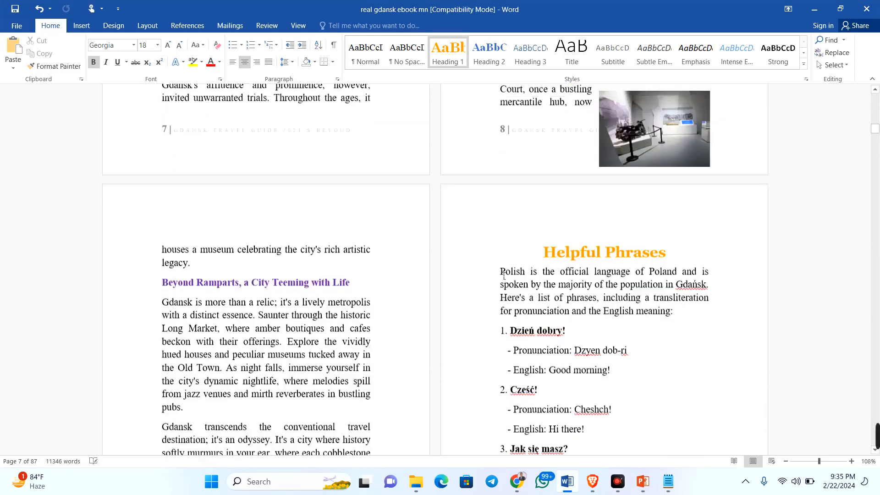
scroll(500, 273, down, 20)
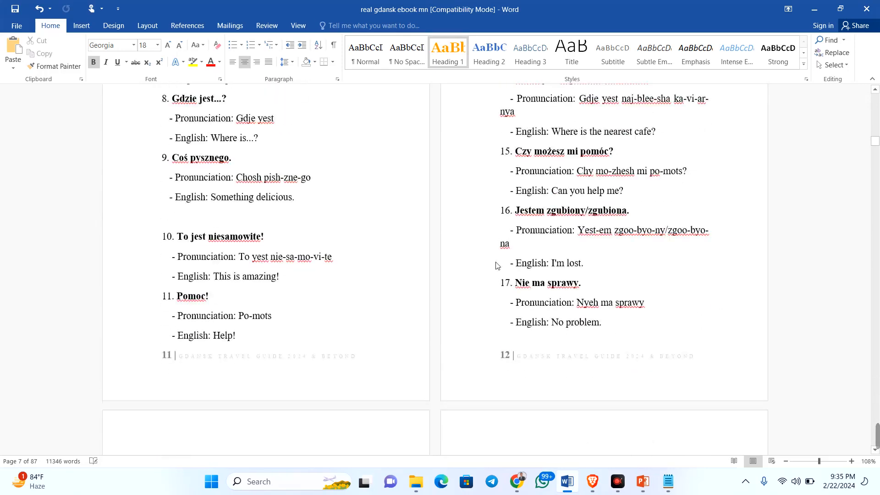
scroll(501, 266, down, 16)
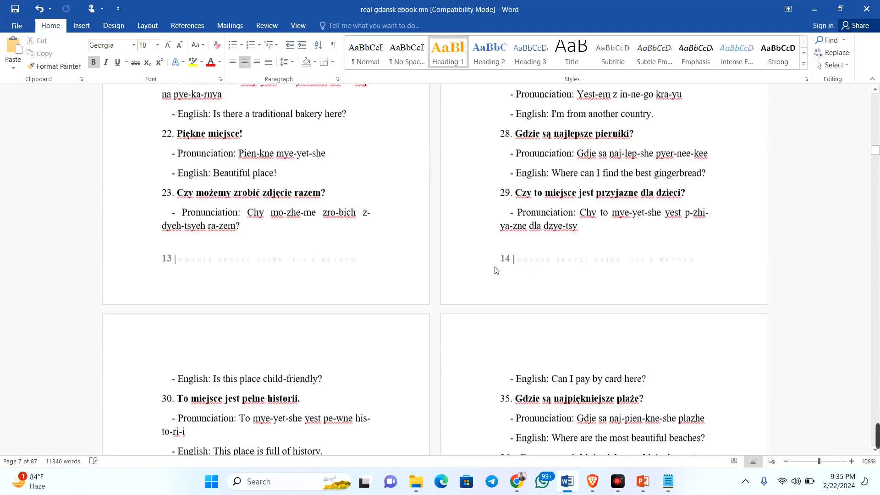
scroll(499, 271, down, 20)
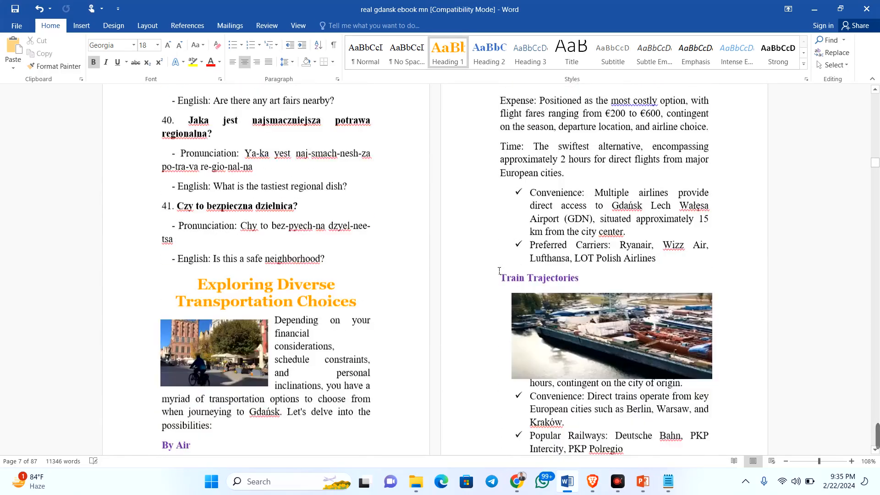
scroll(499, 271, down, 3)
scroll(499, 271, up, 5)
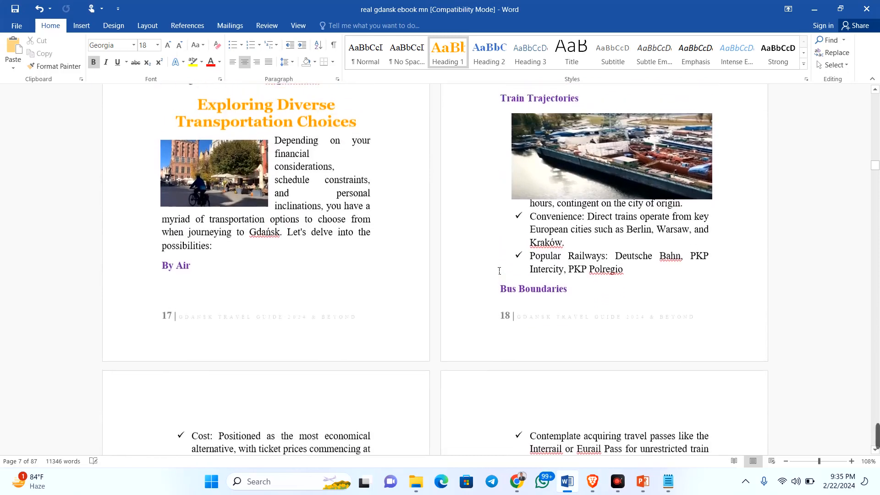
scroll(499, 271, up, 2)
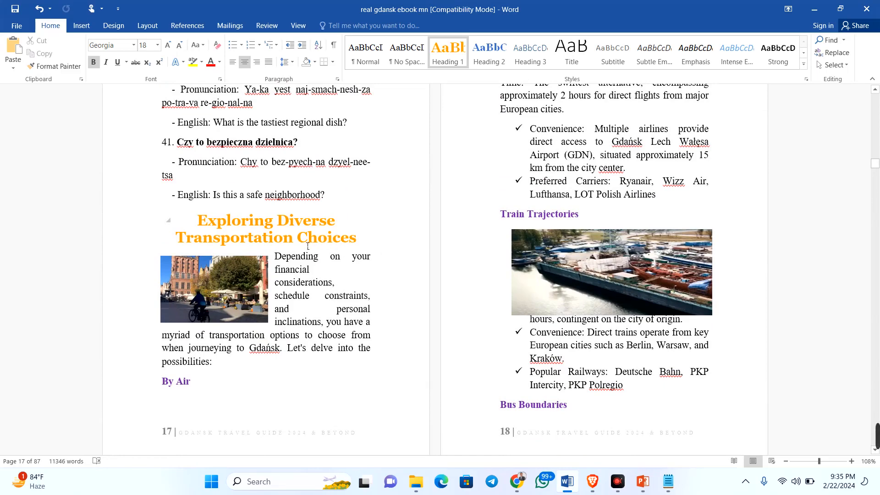
scroll(308, 247, up, 10)
scroll(309, 246, down, 10)
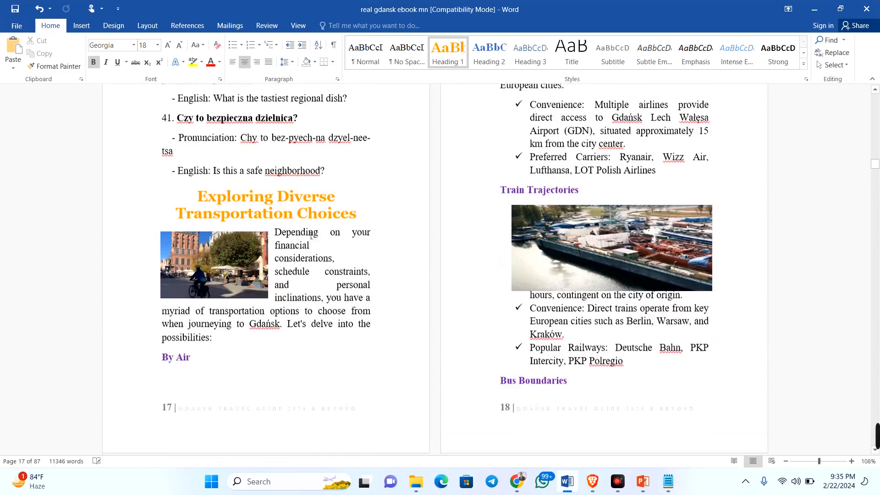
scroll(257, 205, up, 1)
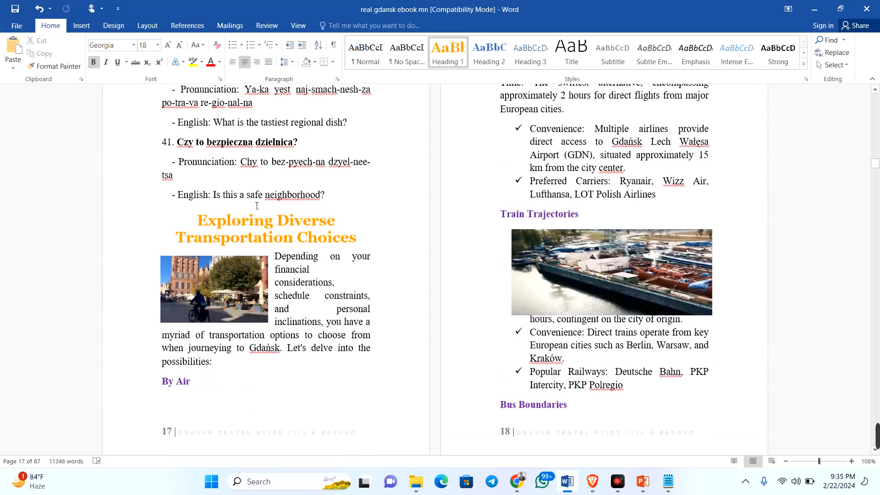
- Insert a page break before the "Exploring Diverse Transportation Choices" heading so the chapter starts on a new page
click(203, 225)
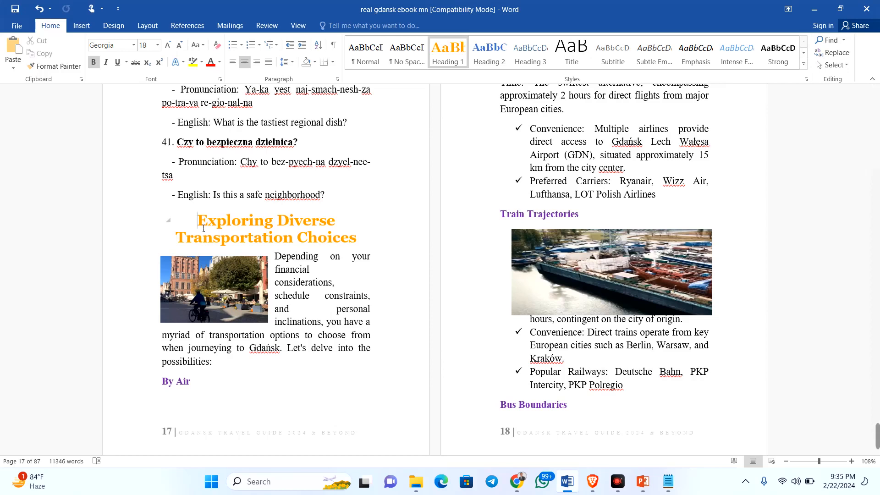
key(ctrl+Return)
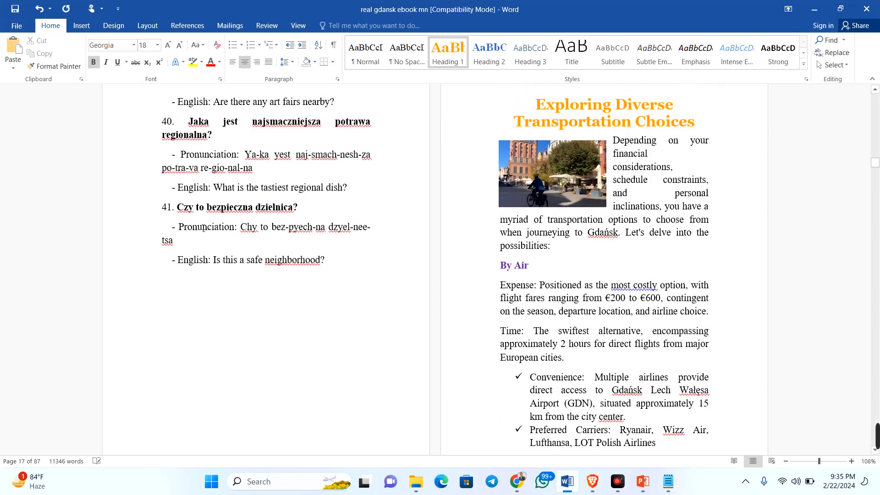
scroll(467, 169, up, 3)
scroll(467, 169, down, 3)
click(82, 27)
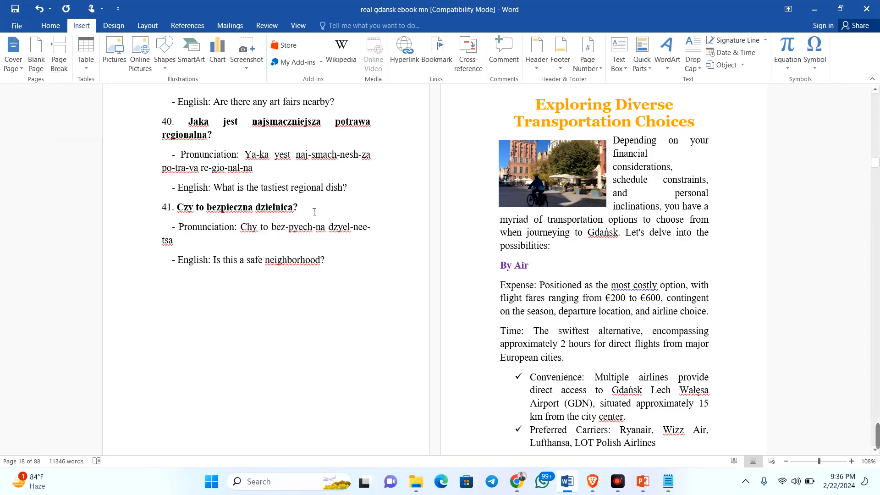
- Insert a page break before the "Train Trajectories" subheading to move it and its picture to the next page
scroll(330, 250, down, 5)
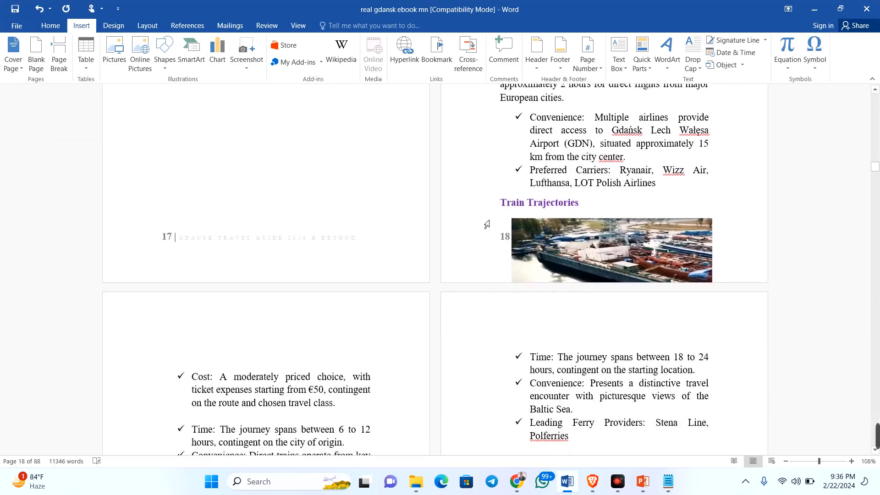
scroll(501, 217, up, 1)
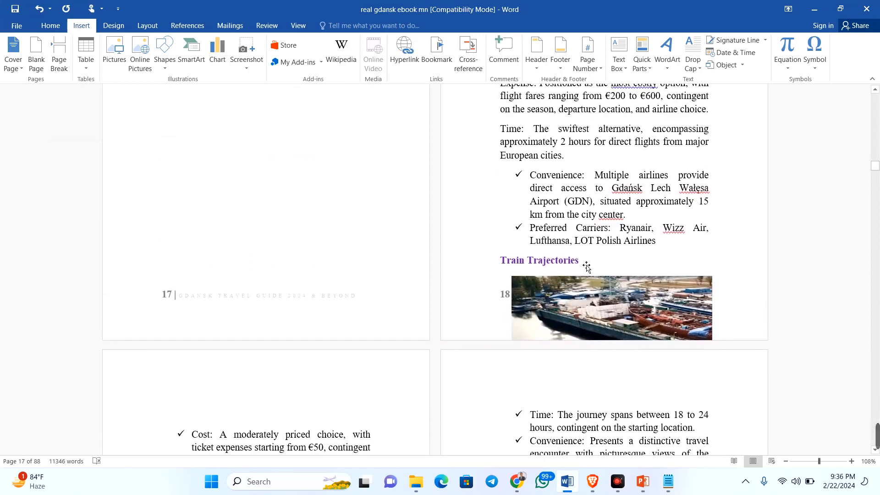
scroll(602, 264, down, 2)
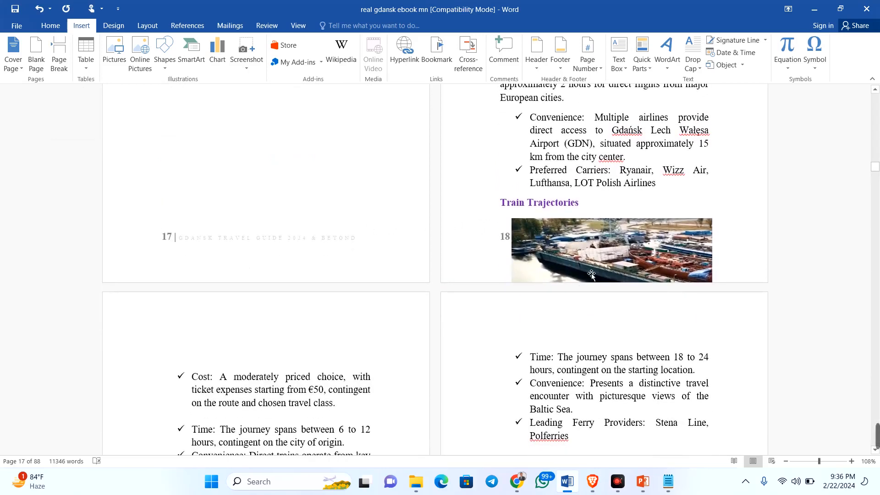
click(502, 205)
key(ctrl+Return)
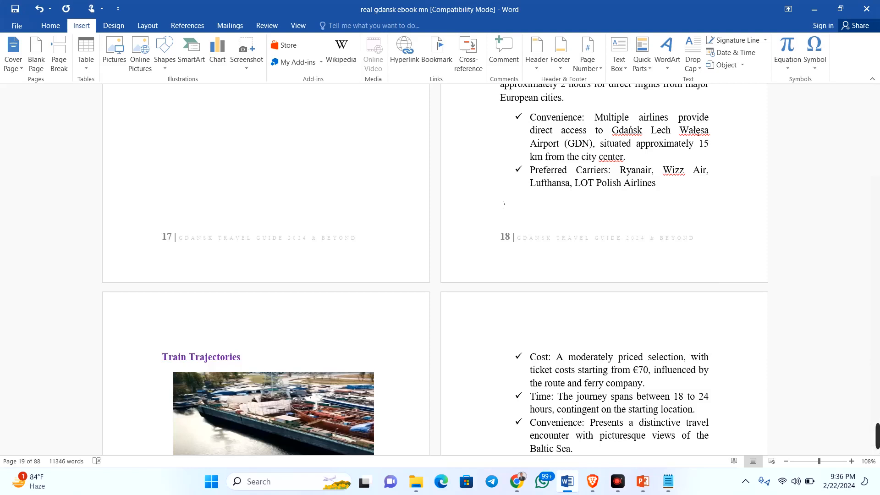
- Delete the empty lines above the "Additional Insights" subheading so it directly follows the ferry provider list
scroll(300, 242, down, 5)
scroll(302, 242, down, 3)
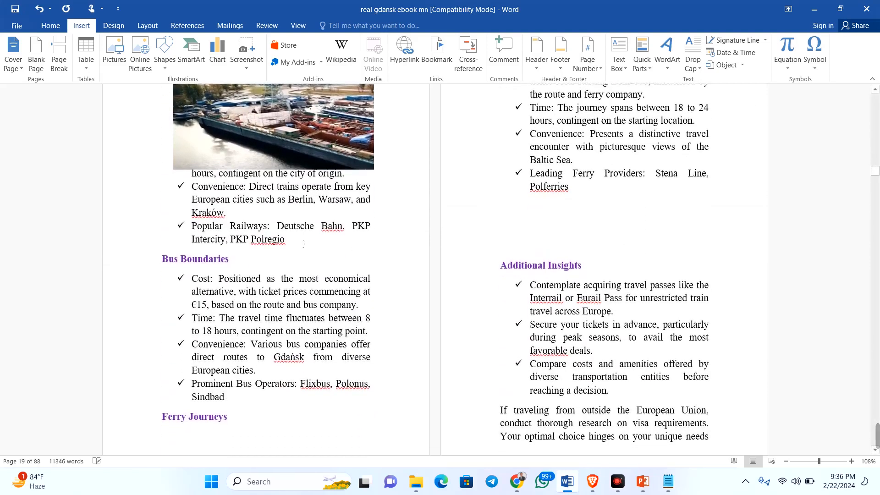
scroll(529, 264, up, 3)
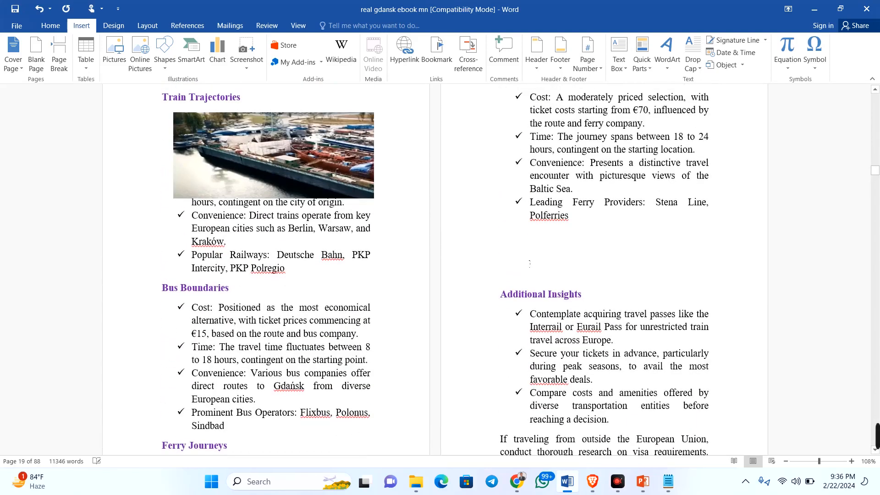
click(502, 290)
key(BackSpace)
key(BackSpace)
key(BackSpace)
key(BackSpace)
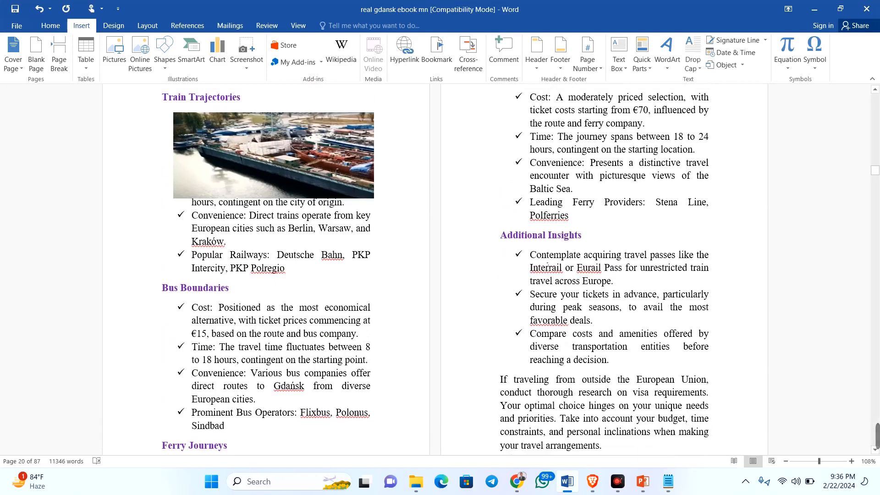
- Add an empty line before the "Ferry Journeys" subheading at the end of page 19 to push it down
scroll(547, 268, down, 4)
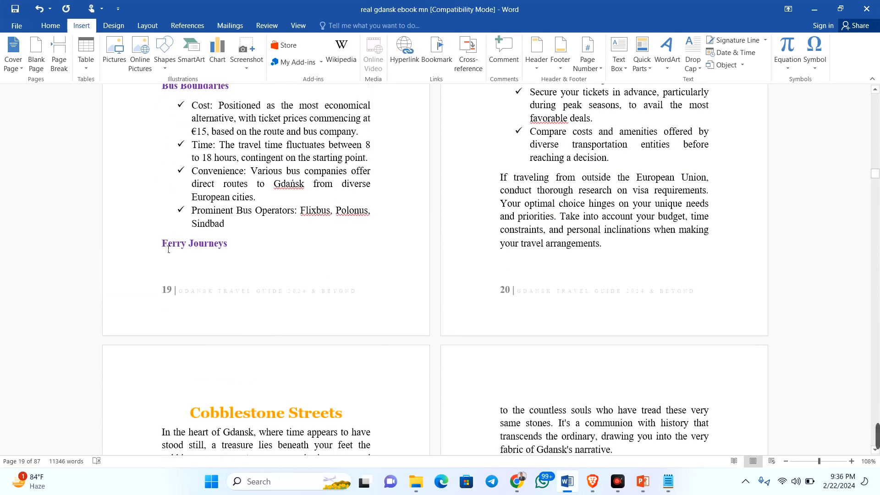
scroll(169, 250, up, 2)
scroll(178, 327, up, 2)
scroll(165, 308, down, 3)
click(166, 303)
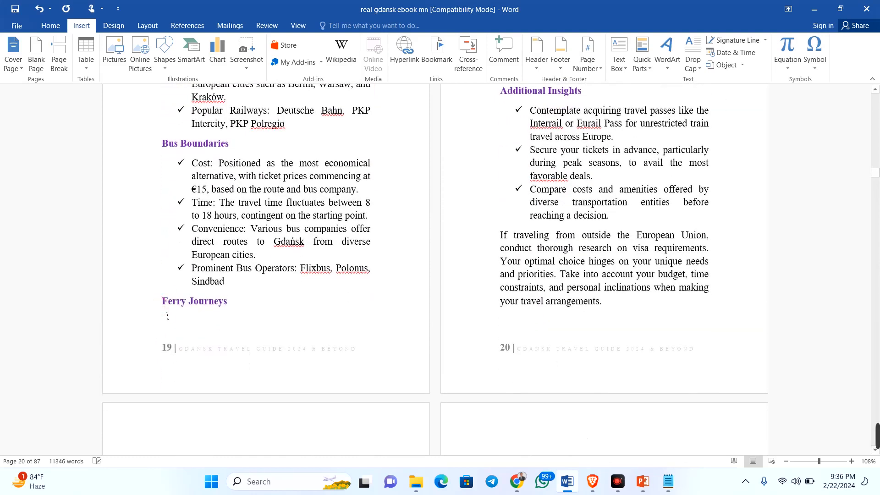
key(Return)
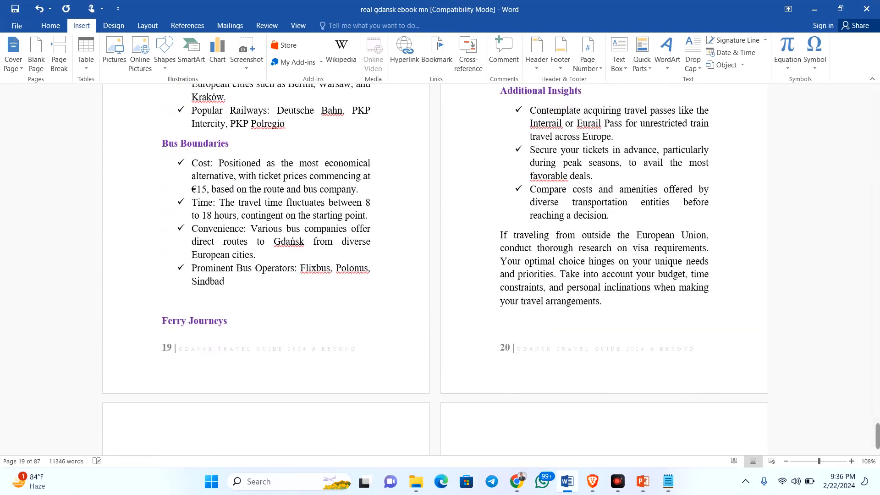
scroll(211, 313, up, 3)
- Review pages 19 to 22 around the opening of the Cobblestone Streets chapter for unneeded blank space
scroll(551, 205, down, 11)
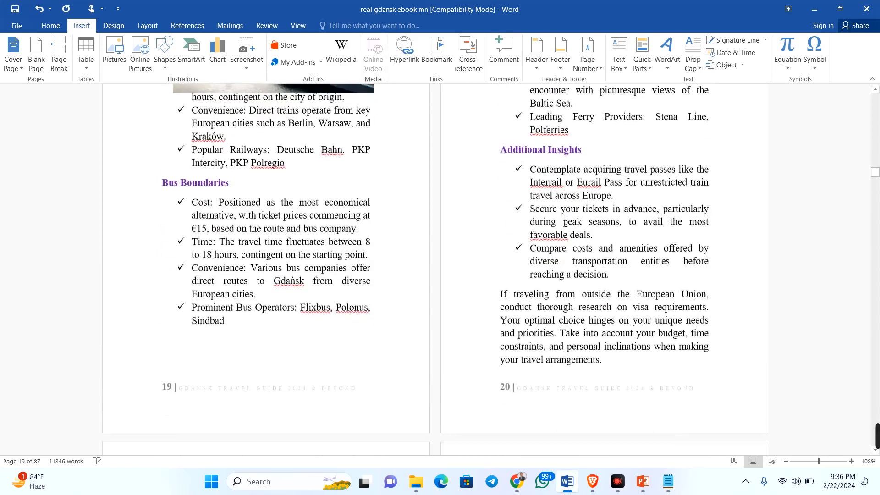
scroll(489, 245, down, 3)
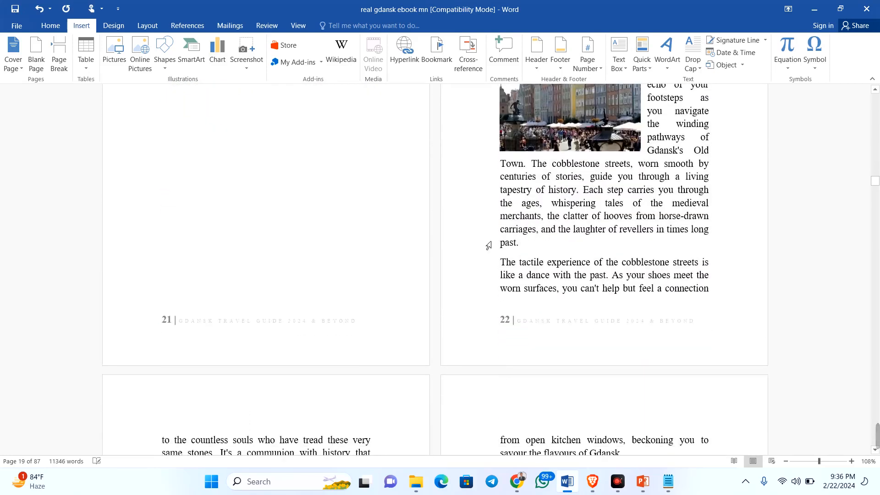
scroll(248, 232, up, 4)
scroll(248, 233, up, 1)
scroll(248, 228, down, 2)
scroll(243, 218, up, 3)
scroll(189, 249, down, 3)
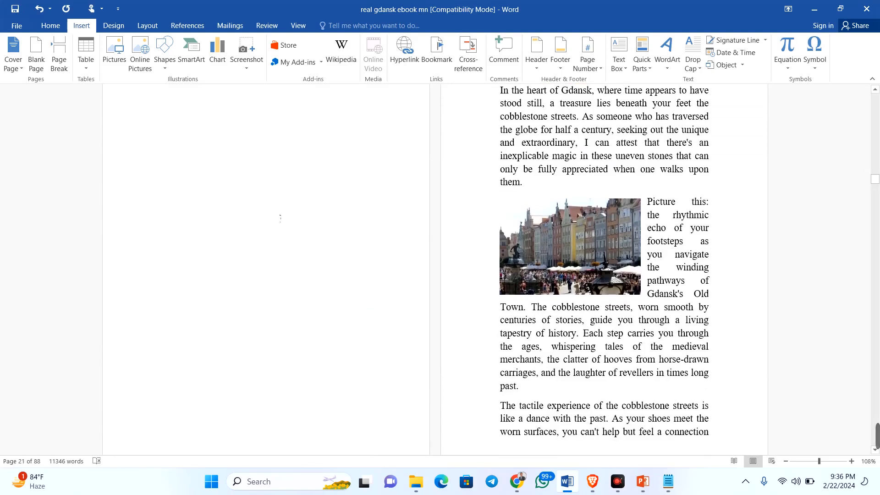
scroll(283, 212, down, 1)
scroll(284, 211, up, 5)
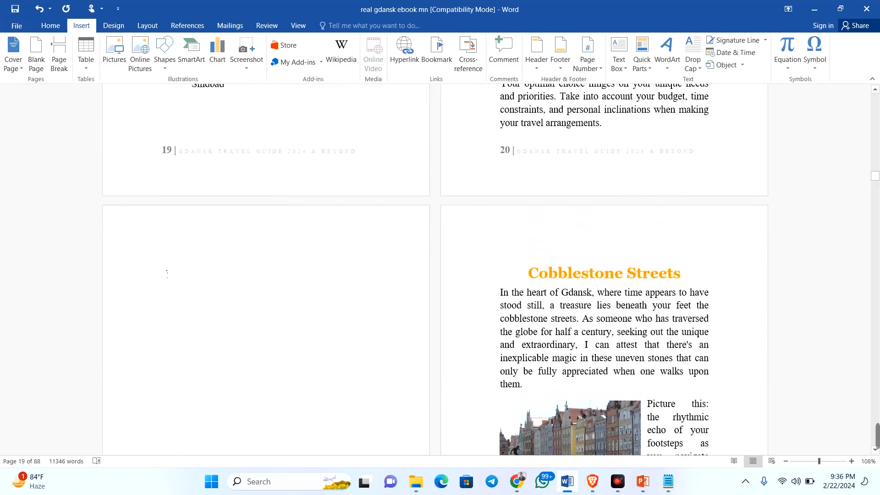
scroll(232, 296, down, 3)
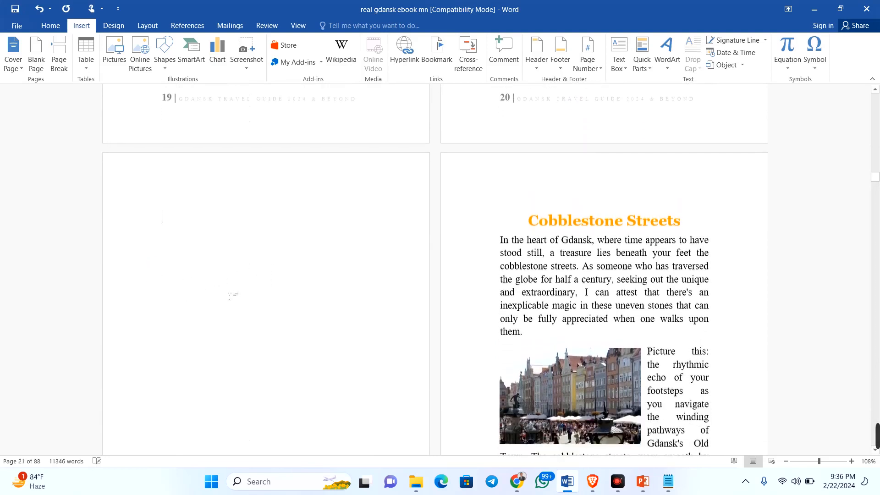
scroll(231, 297, down, 2)
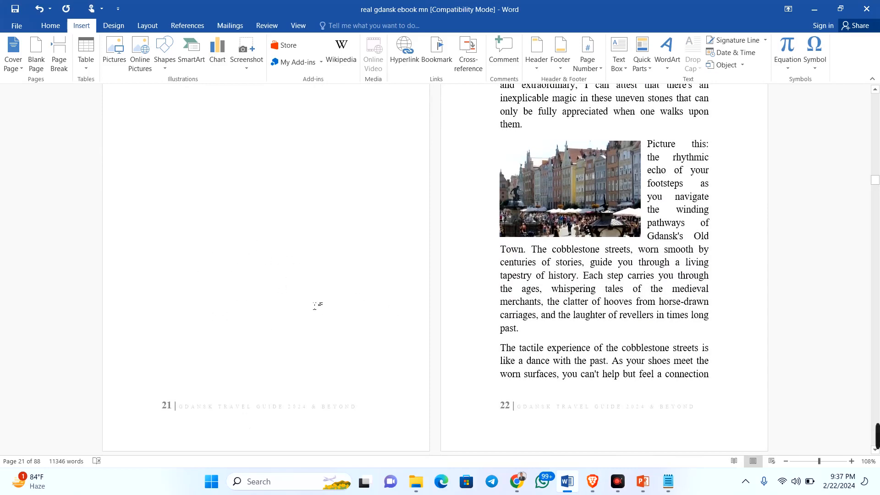
scroll(316, 305, up, 1)
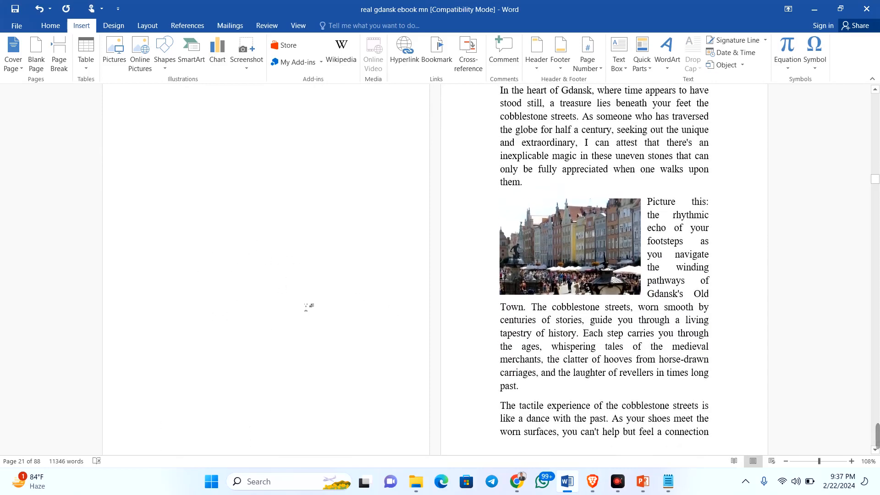
scroll(299, 311, up, 4)
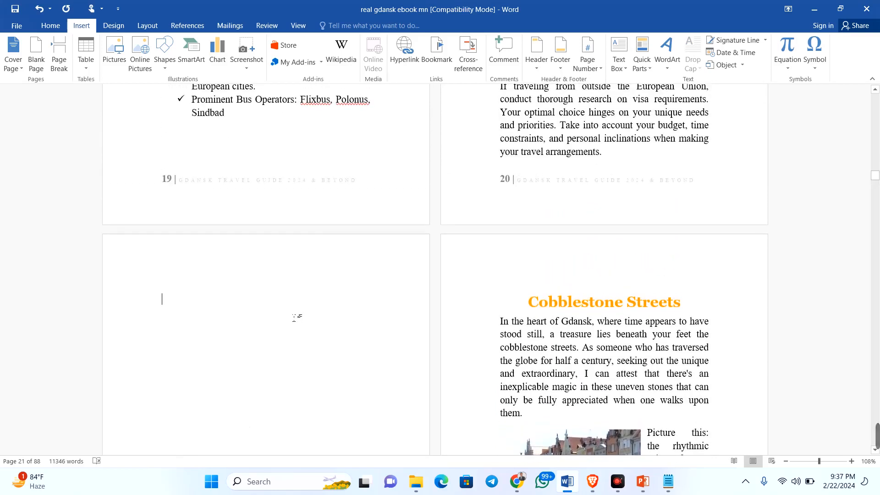
scroll(297, 316, up, 1)
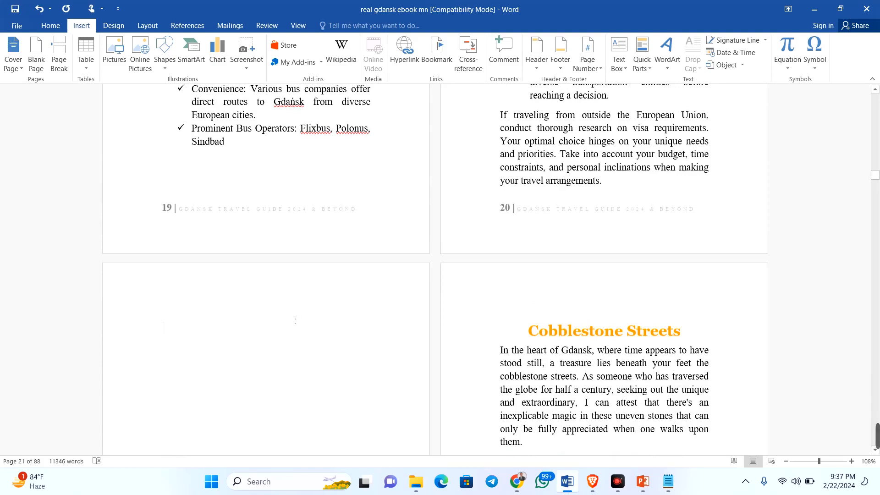
scroll(279, 329, down, 7)
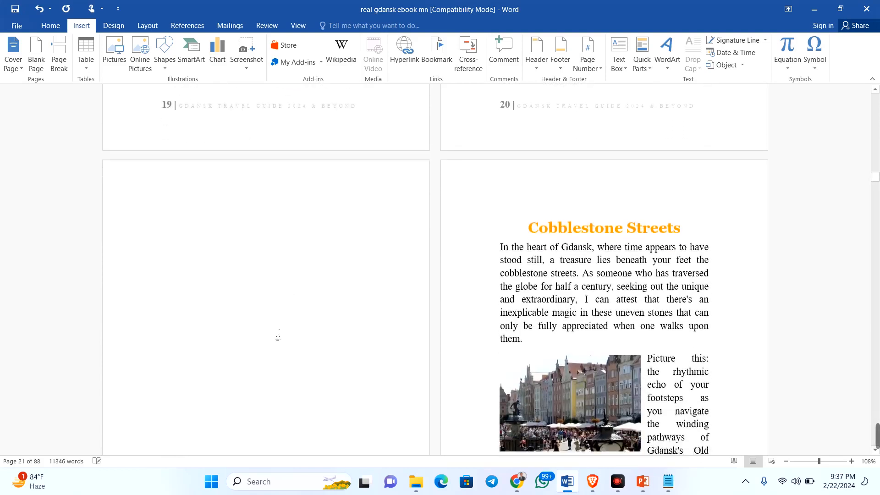
scroll(271, 334, down, 2)
scroll(277, 339, up, 6)
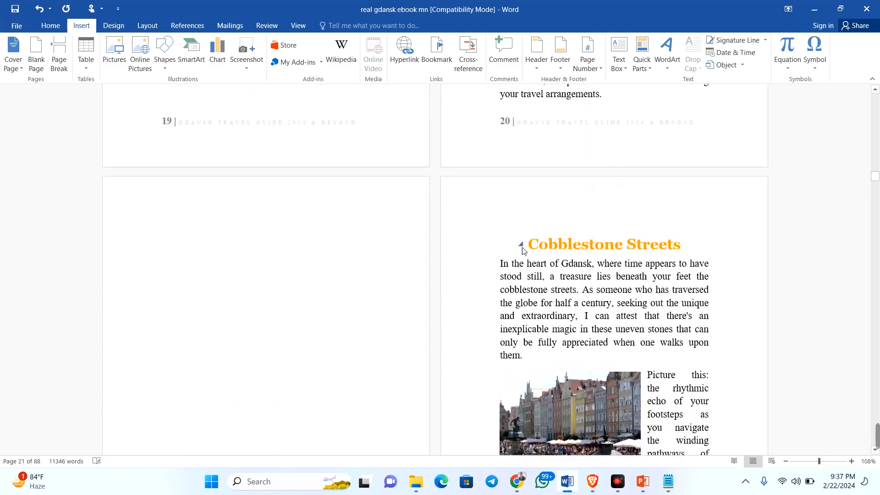
scroll(489, 304, down, 7)
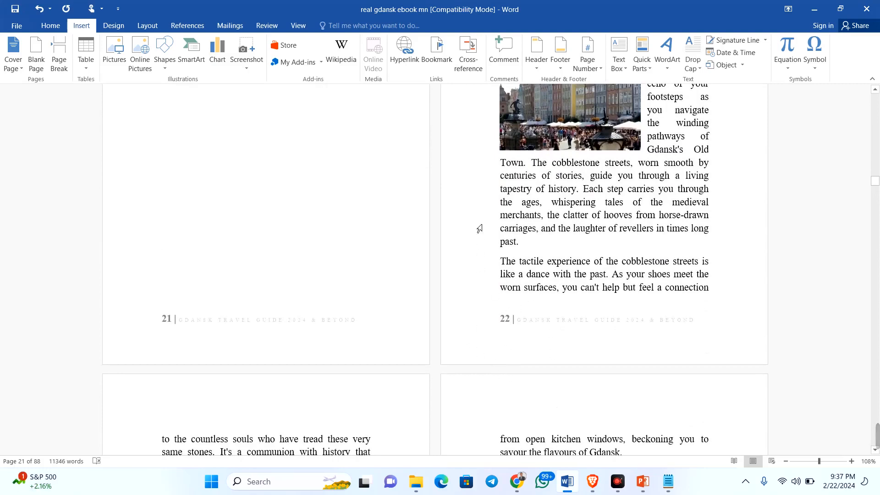
scroll(479, 227, up, 6)
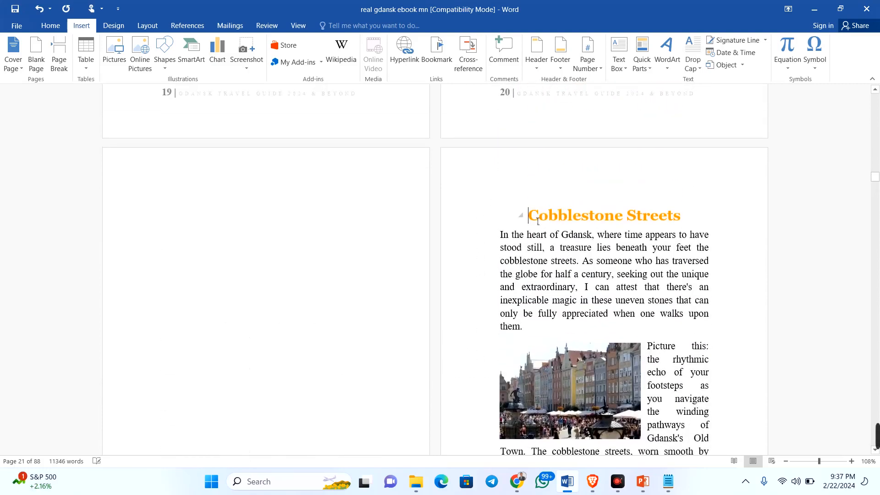
- Delete the blank page before the "Cobblestone Streets" heading so the chapter moves up to page 21
click(534, 224)
key(BackSpace)
key(BackSpace)
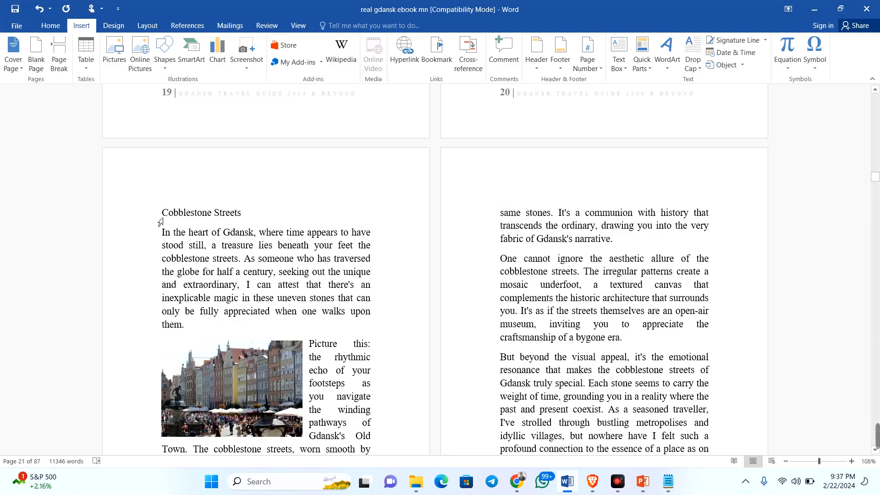
- Reapply the Heading 1 style to the "Cobblestone Streets" chapter title
click(50, 25)
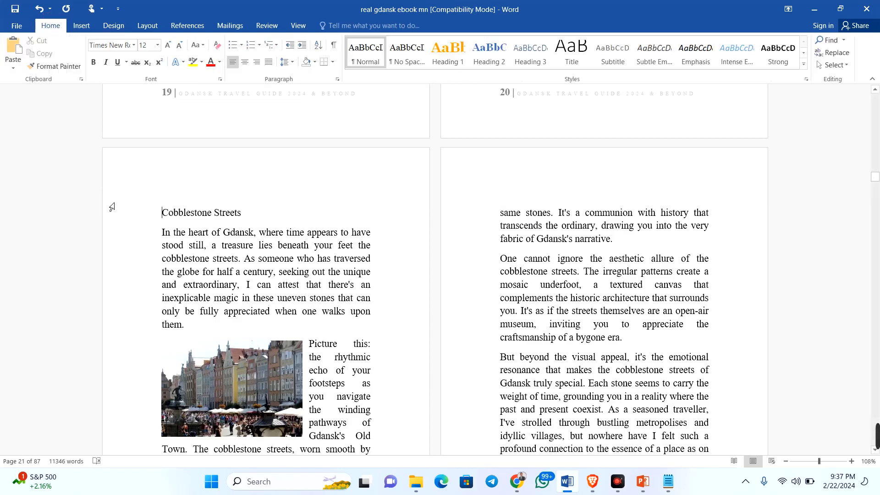
drag(253, 219, 165, 204)
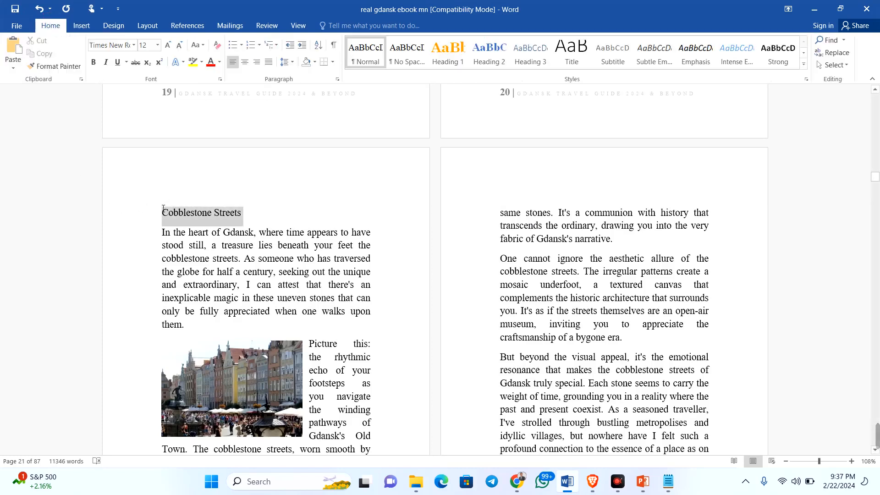
click(455, 52)
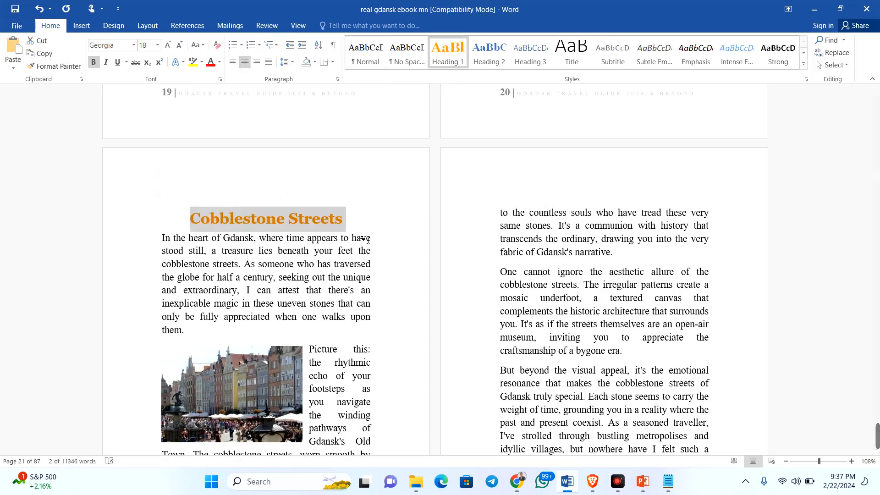
click(327, 277)
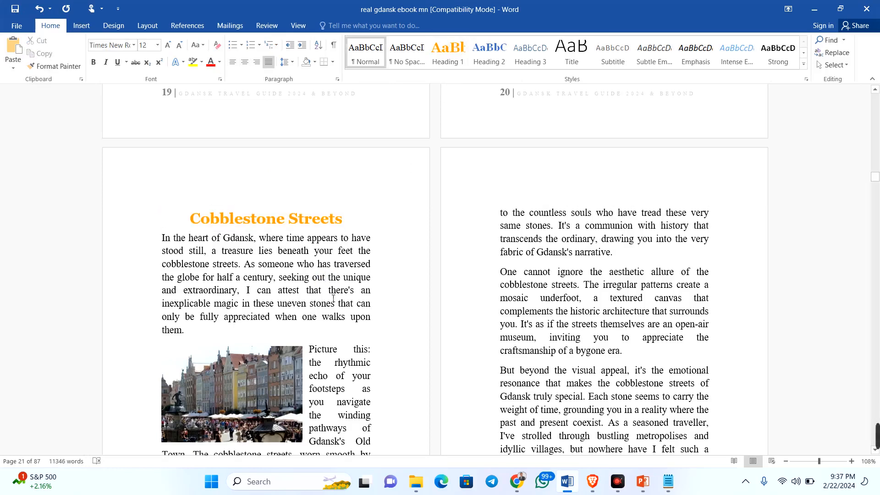
- Insert a paragraph break after "aromas wafting" beside the building picture near the end of page 22
scroll(333, 298, down, 7)
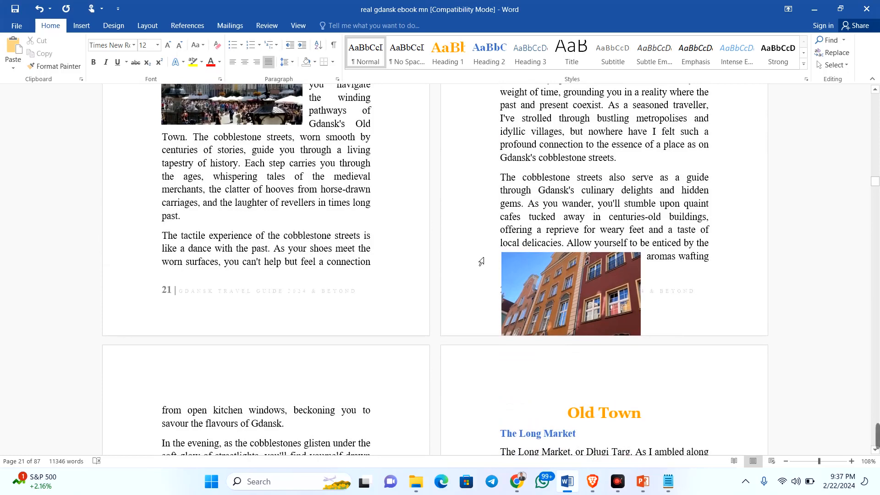
click(500, 258)
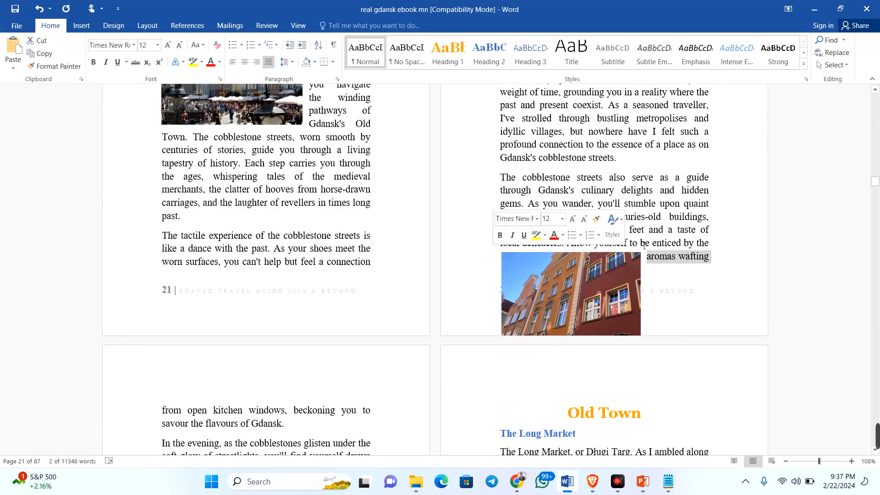
click(710, 264)
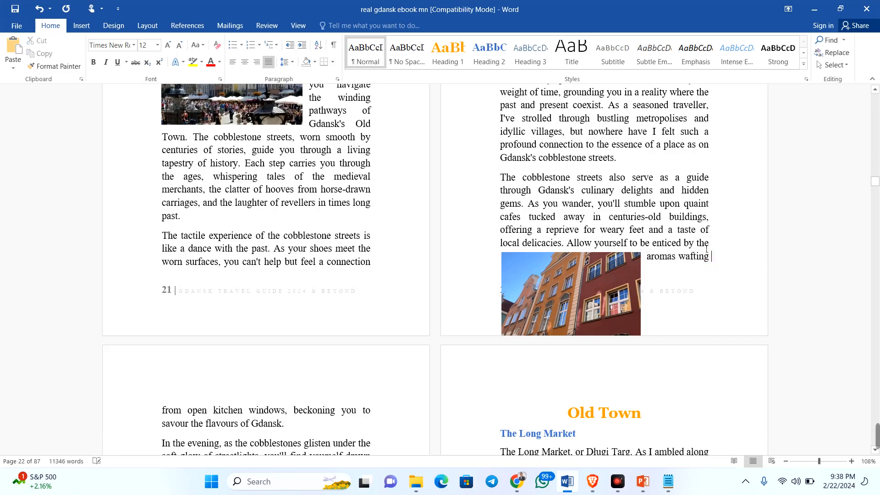
key(Return)
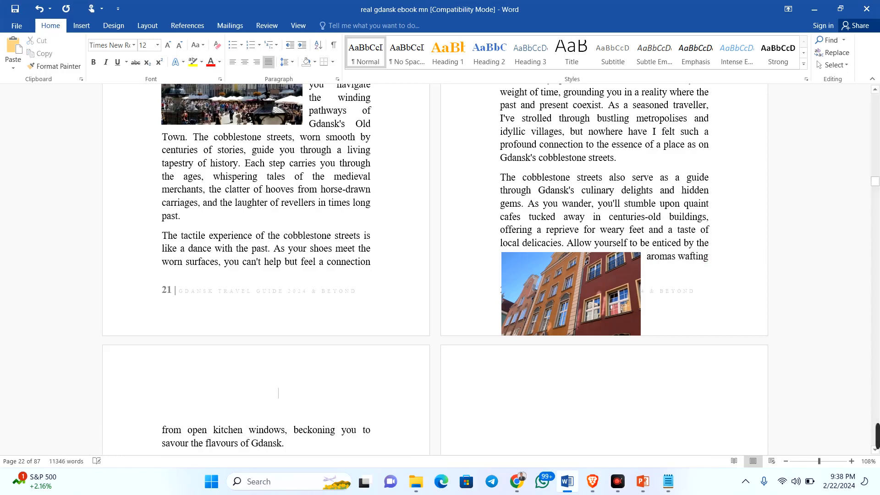
- Move the building picture from the end of page 22 to the start of page 23, beside "from open kitchen windows"
drag(601, 279, 236, 411)
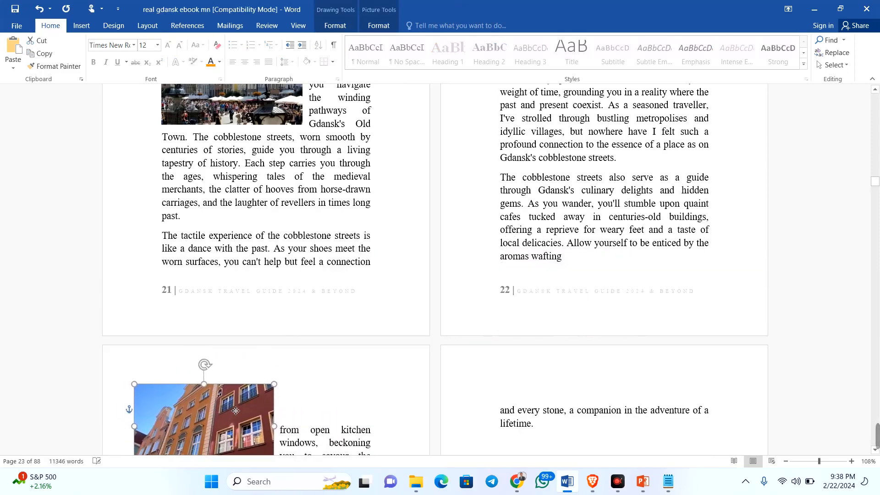
scroll(301, 220, down, 3)
drag(220, 275, 242, 308)
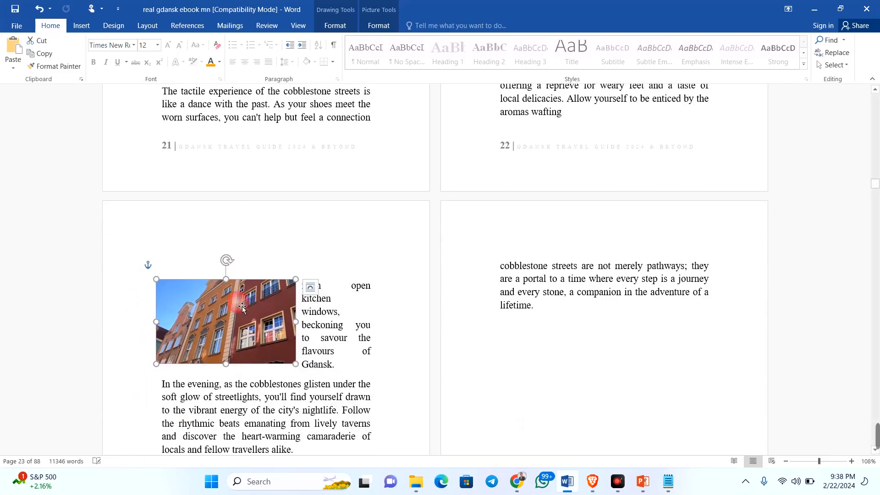
- Shrink the building picture on page 23 proportionally so it is about as tall as the four-line paragraph beside it
scroll(242, 308, down, 4)
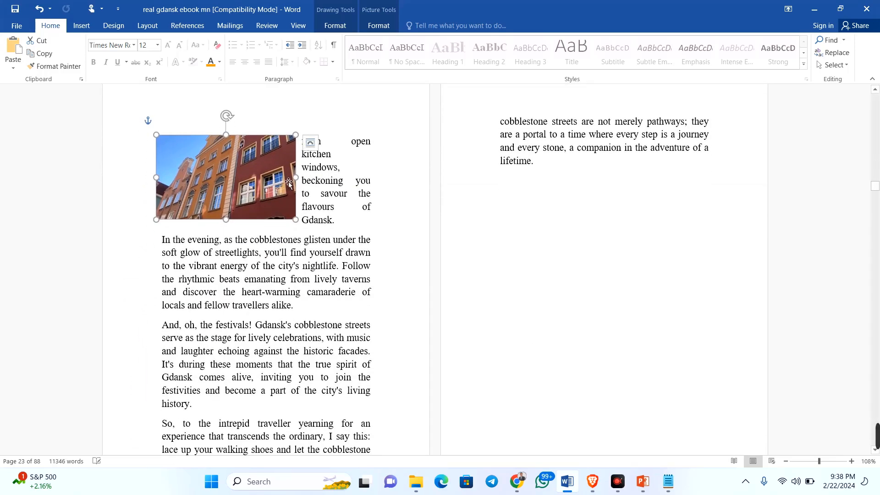
drag(297, 221, 260, 197)
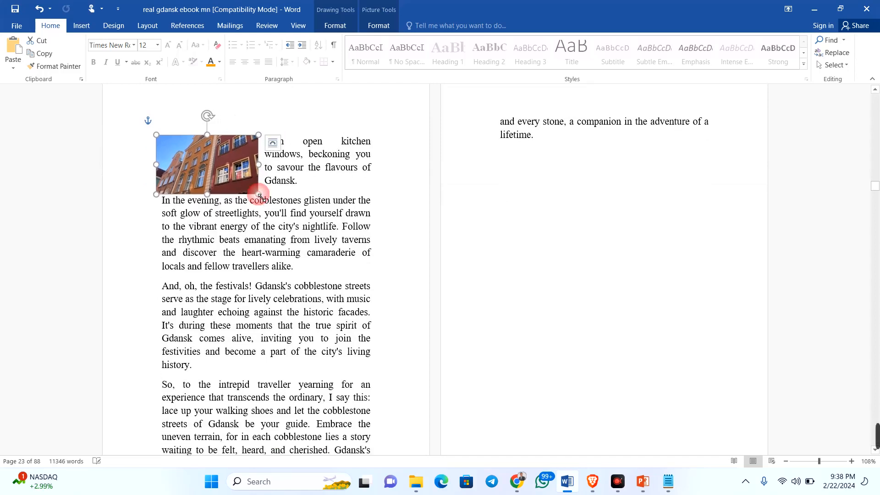
click(289, 227)
- Nudge the building picture on page 23 rightward until its left edge lines up with the body text margin
click(189, 168)
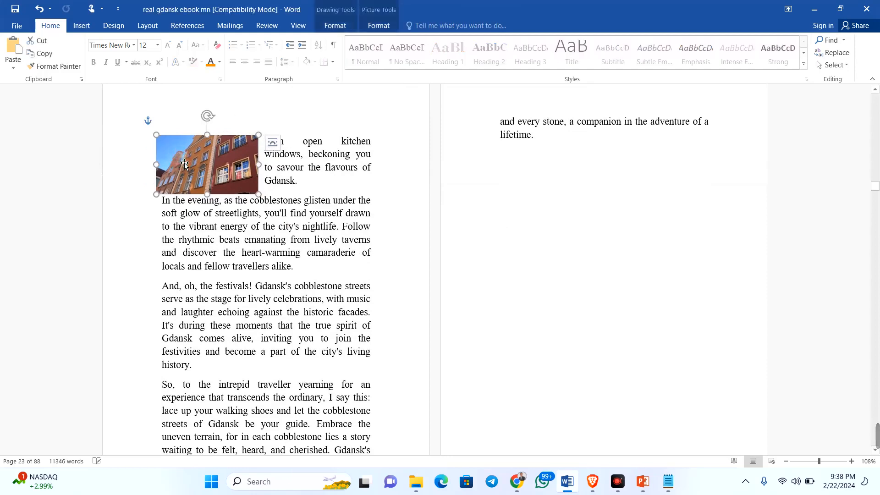
key(Right)
key(Right)
key(Right)
key(Right)
key(Right)
key(Right)
key(Right)
key(Right)
key(Right)
key(Right)
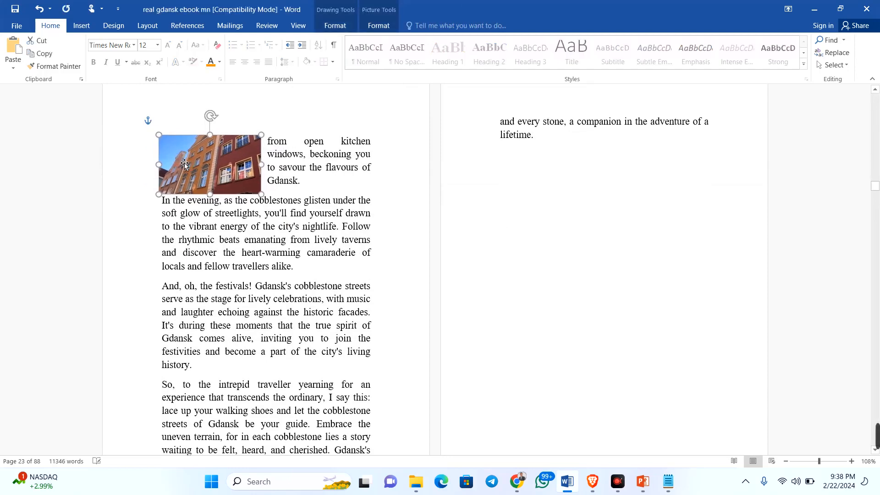
key(Right)
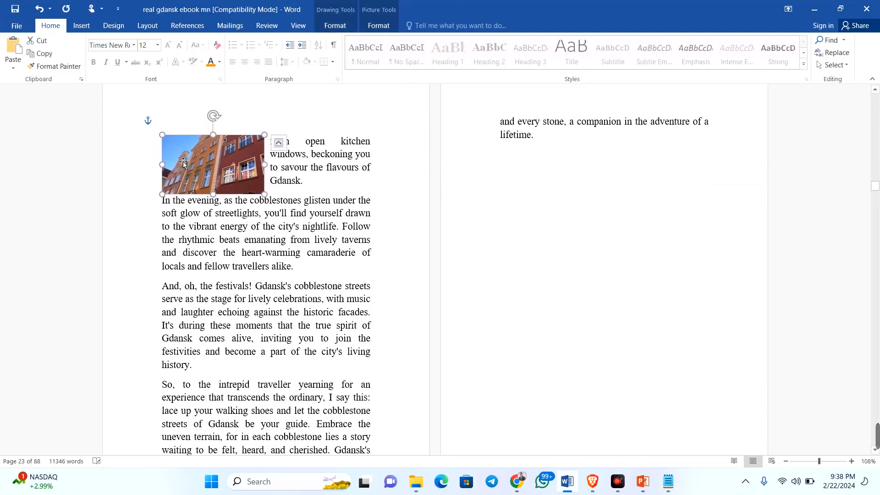
- Review pages 23 to 26 and check the styles of the "The Long Market" heading and its paragraph in the Old Town chapter
scroll(286, 264, down, 2)
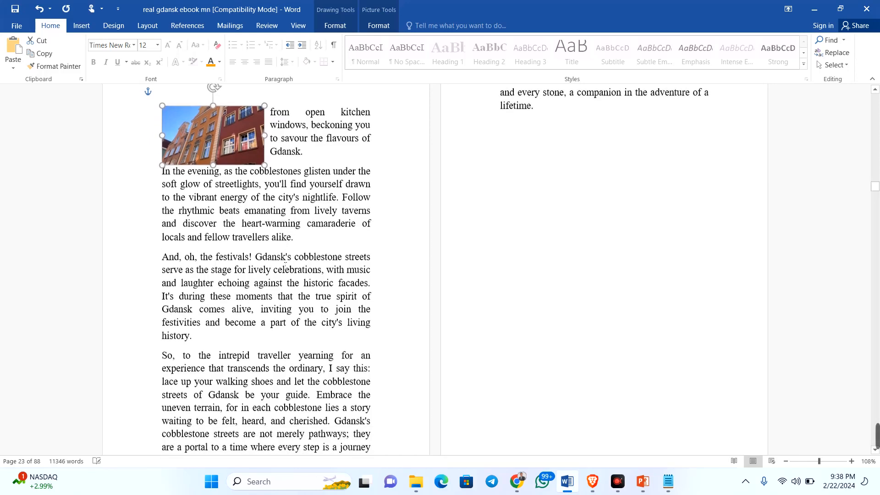
scroll(288, 248, up, 6)
scroll(289, 237, down, 7)
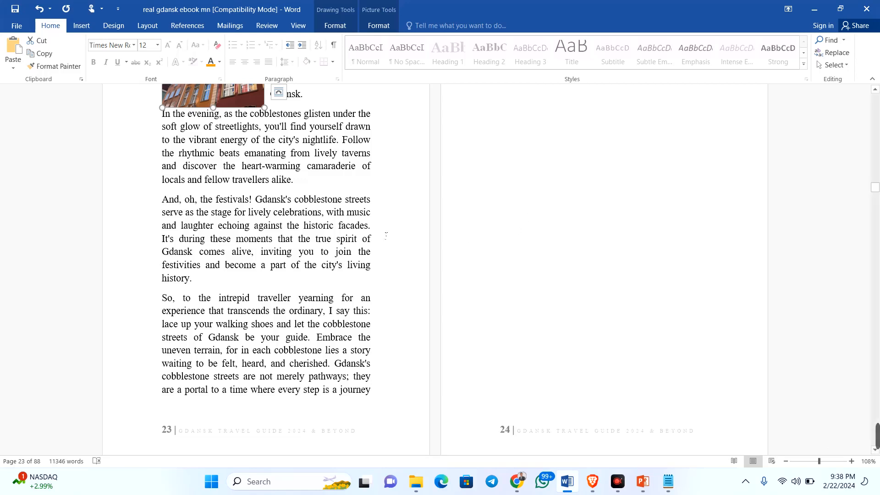
scroll(329, 247, down, 10)
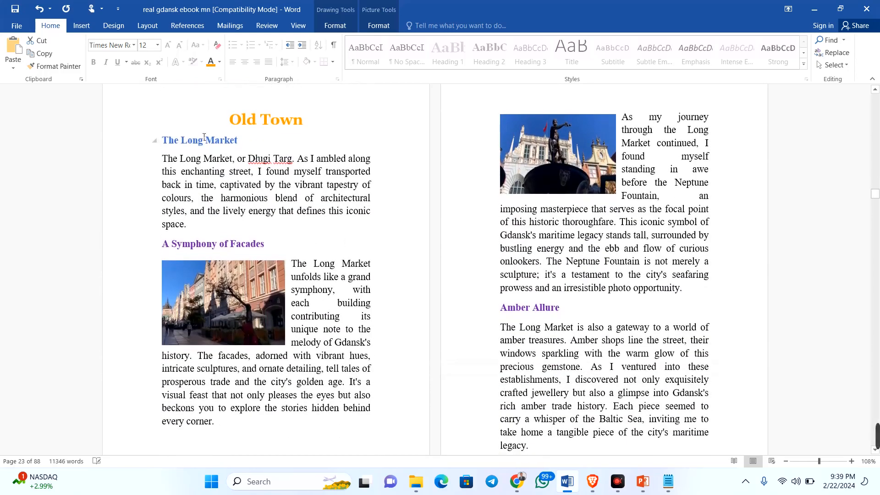
click(210, 145)
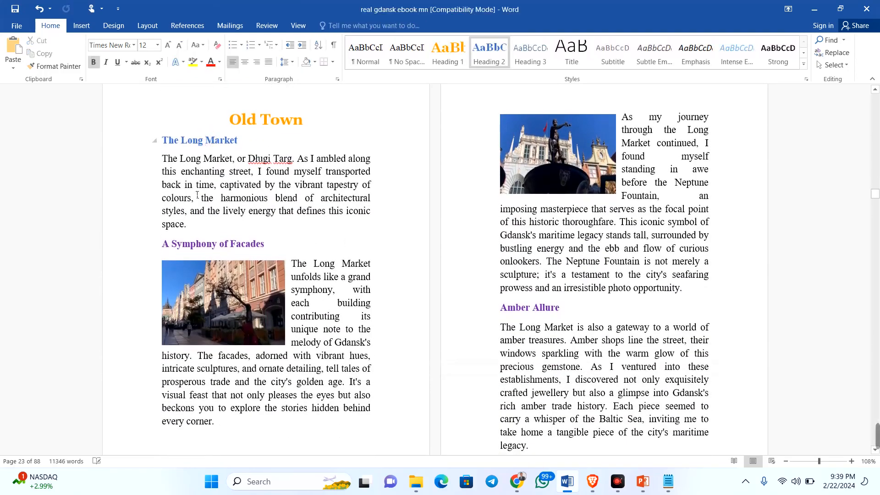
click(234, 198)
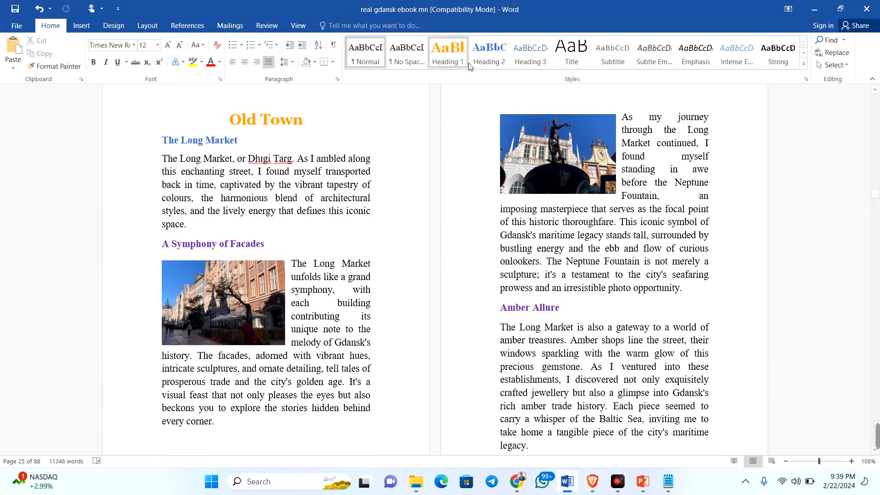
click(192, 140)
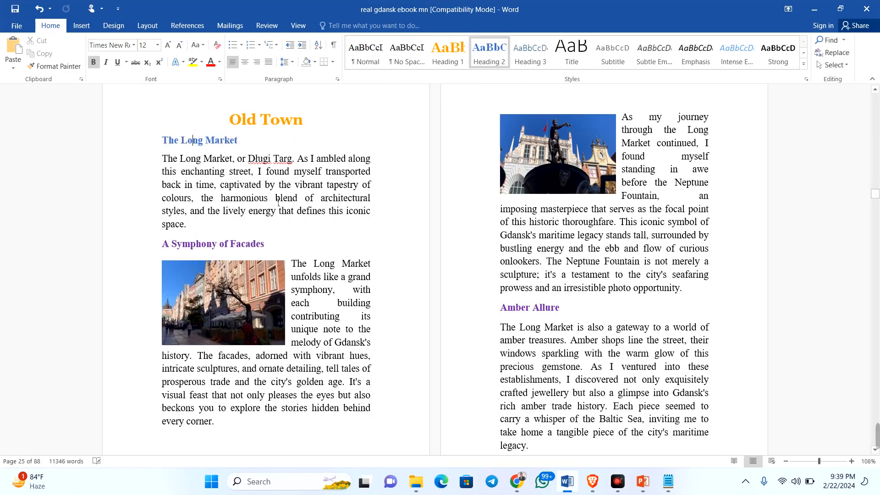
- Delete the blank line above the Neptune Fountain heading in the Old Town chapter
scroll(326, 306, down, 3)
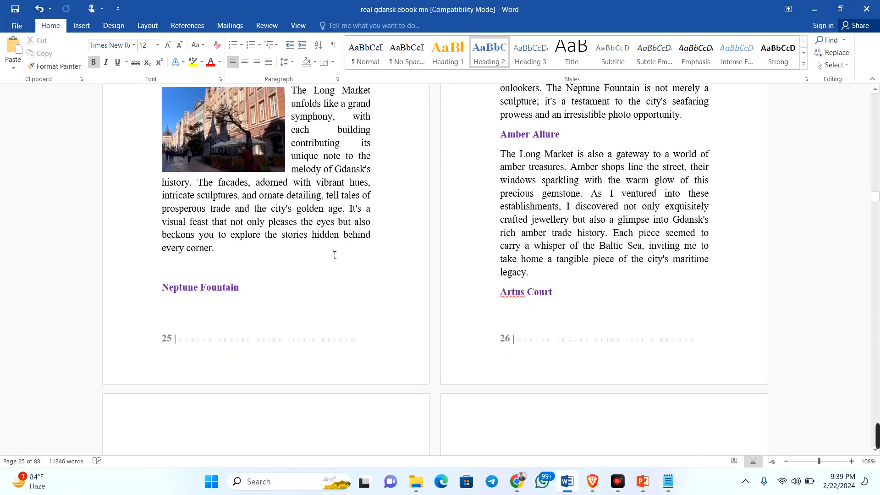
scroll(324, 252, up, 5)
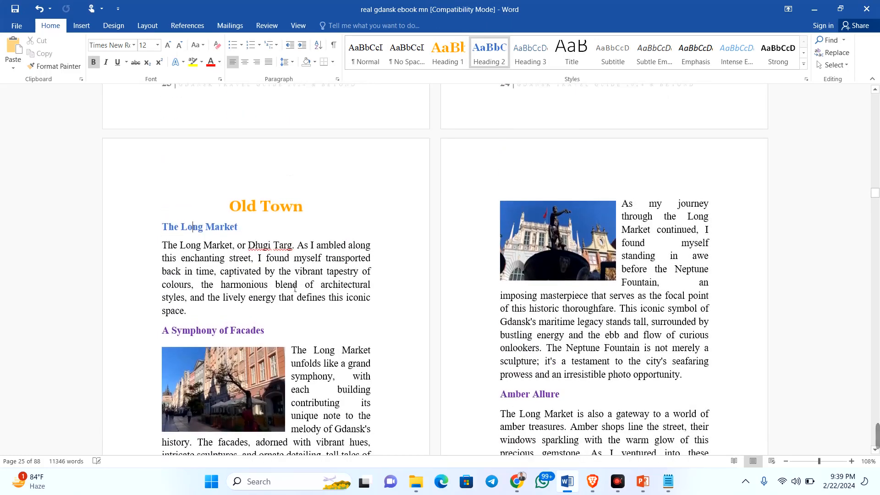
scroll(295, 288, down, 4)
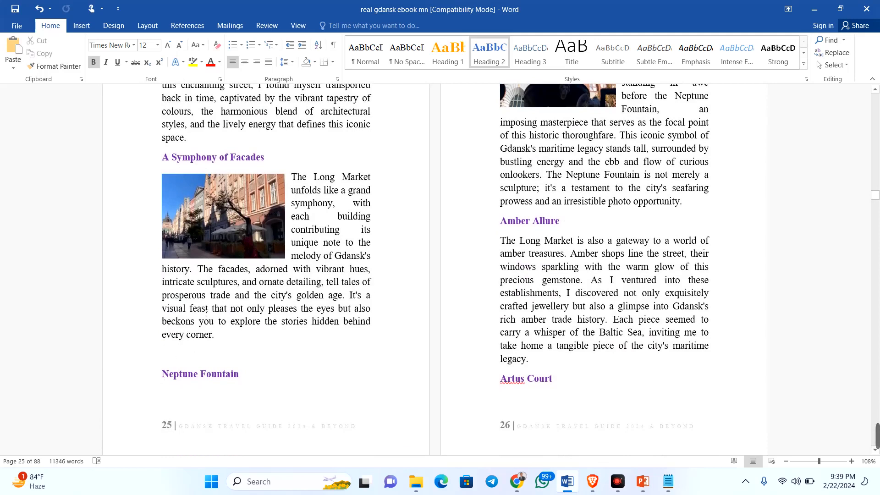
scroll(206, 311, down, 2)
scroll(206, 311, up, 5)
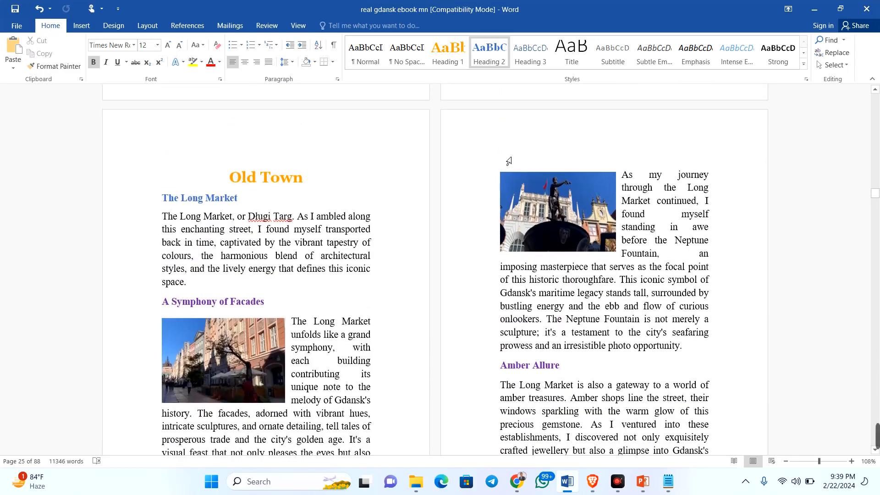
scroll(178, 405, down, 3)
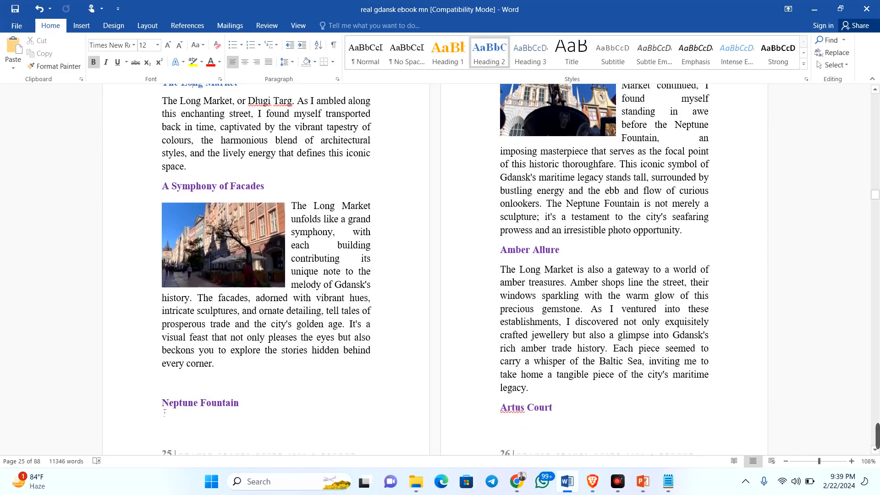
click(166, 415)
key(BackSpace)
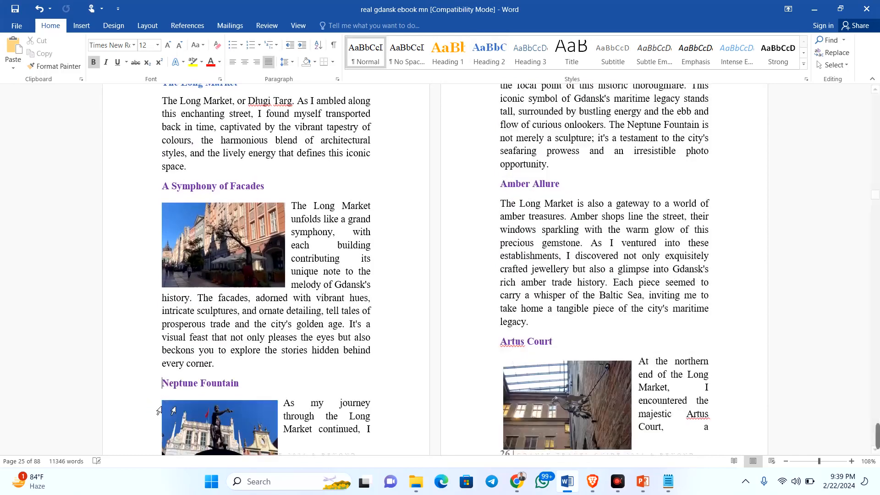
- Push the Neptune Fountain heading onto the top of page 26, directly above its picture and text
scroll(346, 342, down, 2)
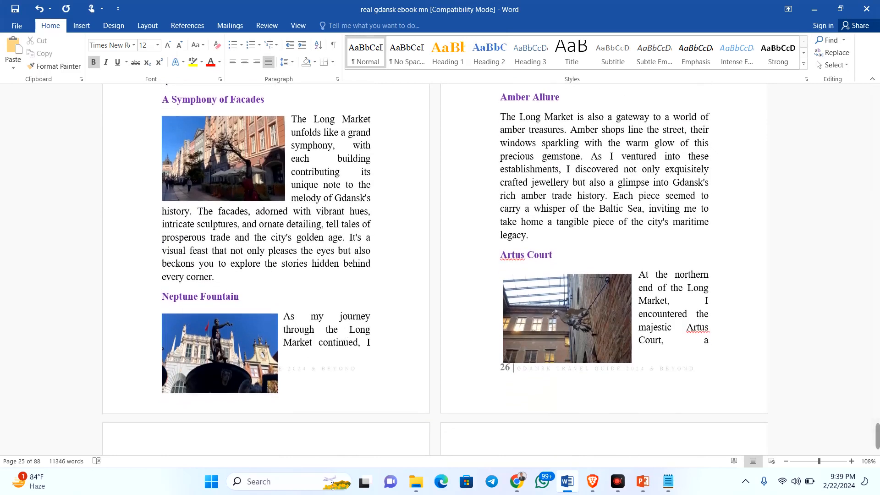
key(ctrl+z)
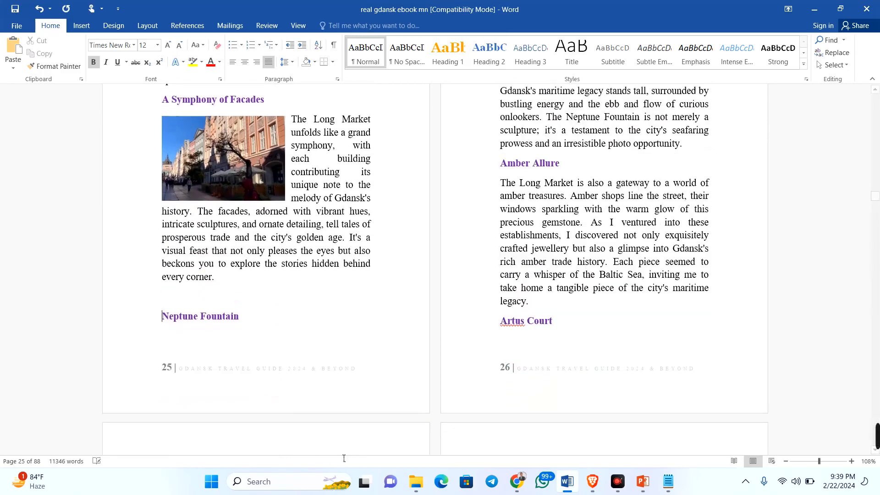
key(ctrl+z)
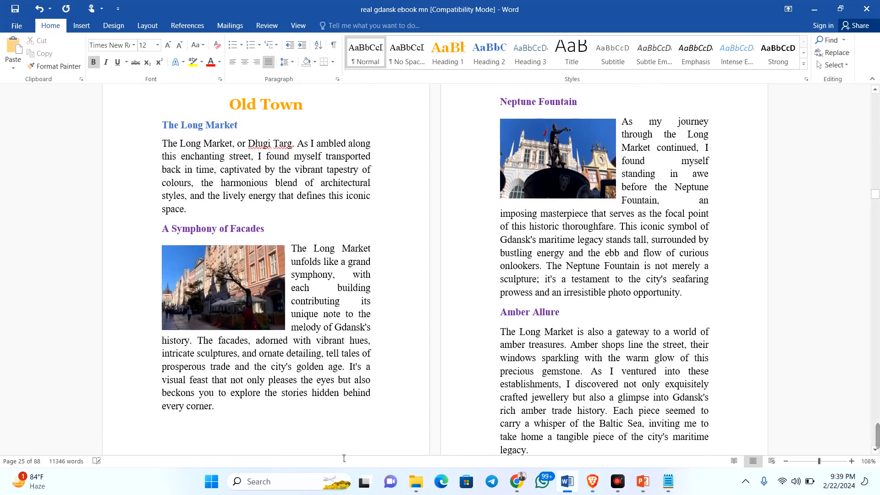
- Push the Artus Court heading from the end of page 26 onto the top of page 27
scroll(524, 264, down, 2)
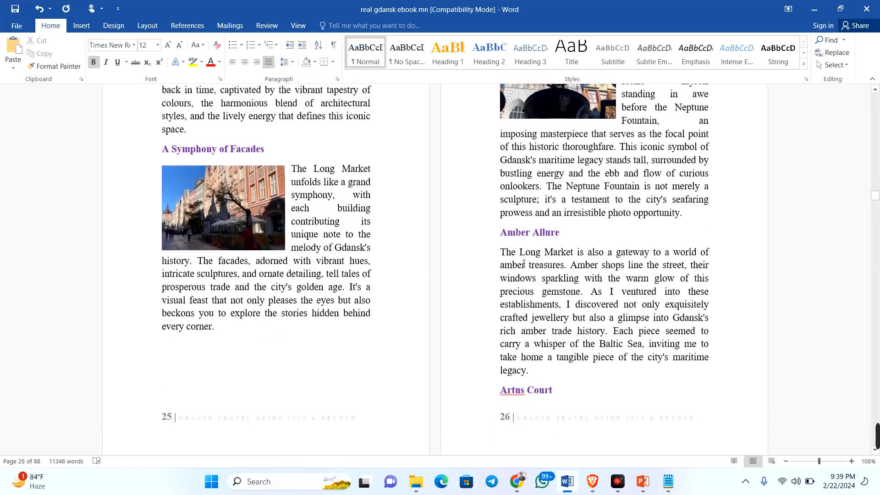
scroll(524, 264, down, 4)
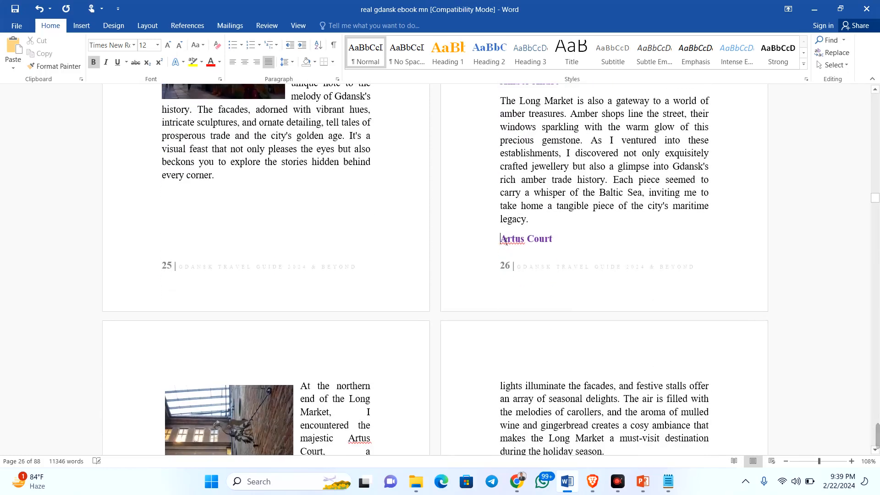
key(ctrl+Return)
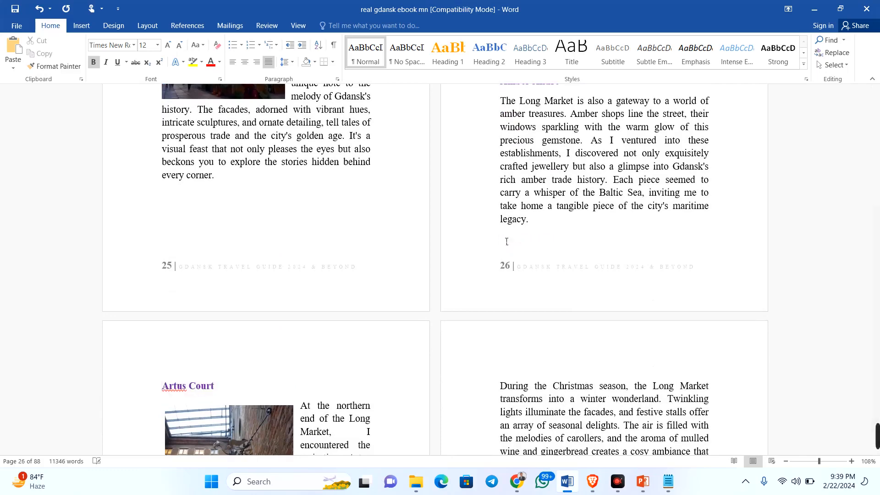
- Insert blank lines before the Festive Atmosphere heading to move it from page 27 to page 28
scroll(506, 242, down, 14)
scroll(504, 242, up, 8)
scroll(494, 241, down, 6)
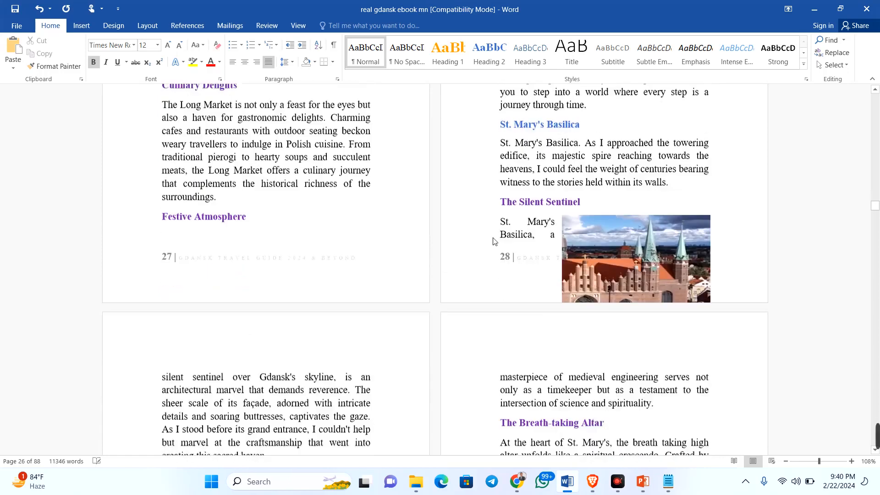
scroll(494, 241, down, 1)
click(166, 200)
key(Return)
key(Return)
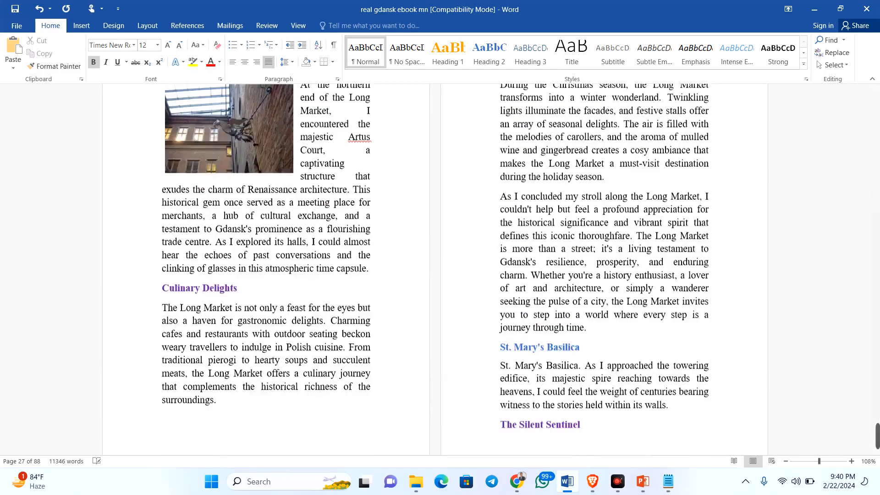
- Insert a blank line before The Silent Sentinel heading to move it from page 28 to page 29
scroll(520, 199, down, 12)
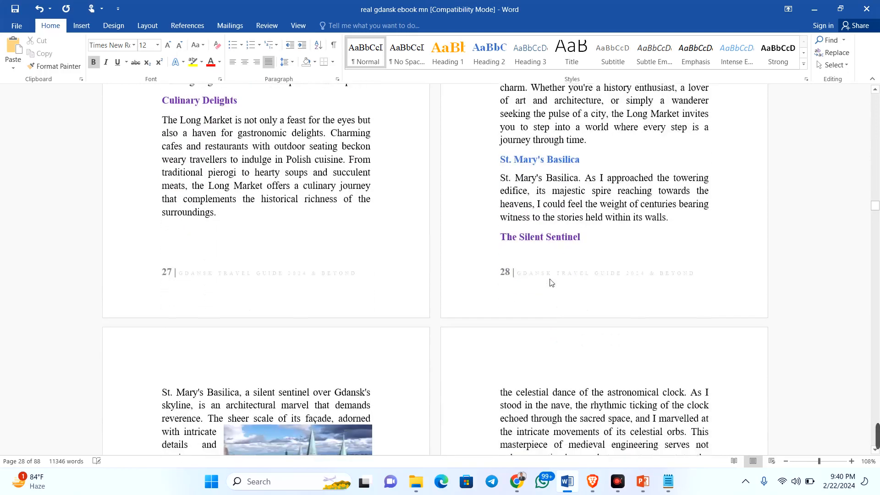
click(503, 174)
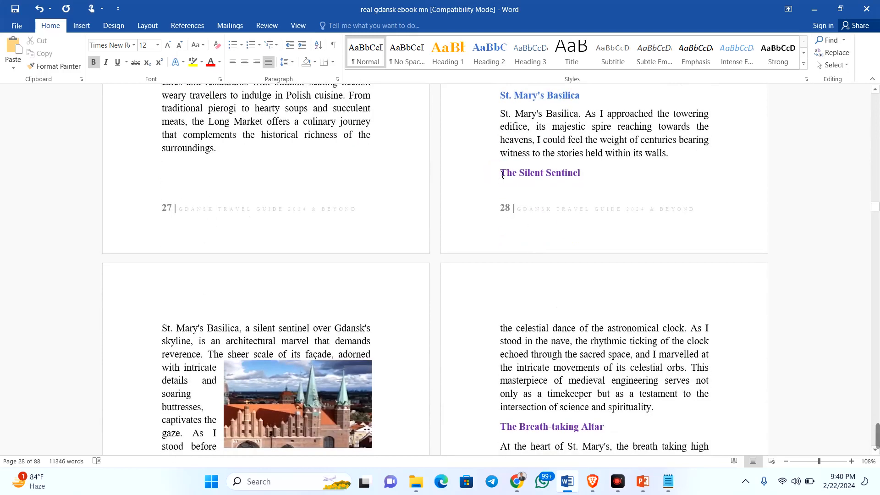
key(Return)
- Insert blank lines before The Astronomical Clock heading so that it and its picture start on page 30
scroll(502, 176, down, 18)
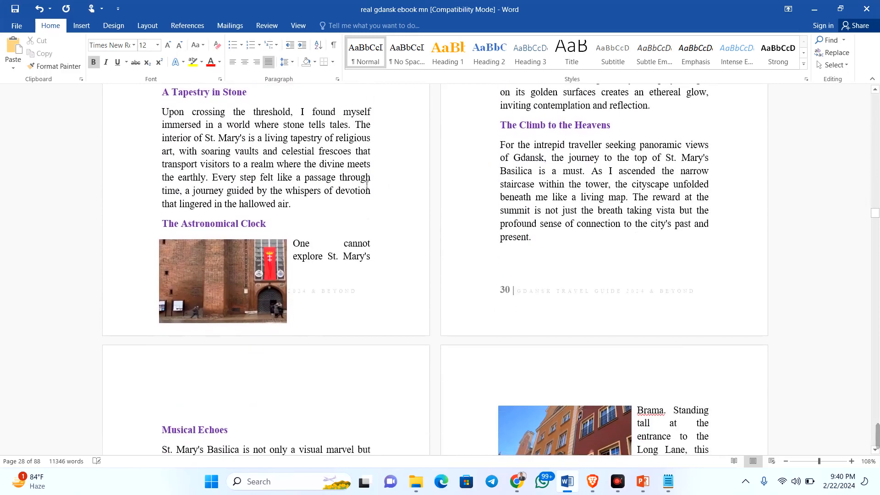
click(163, 224)
key(Return)
key(Return)
key(Return)
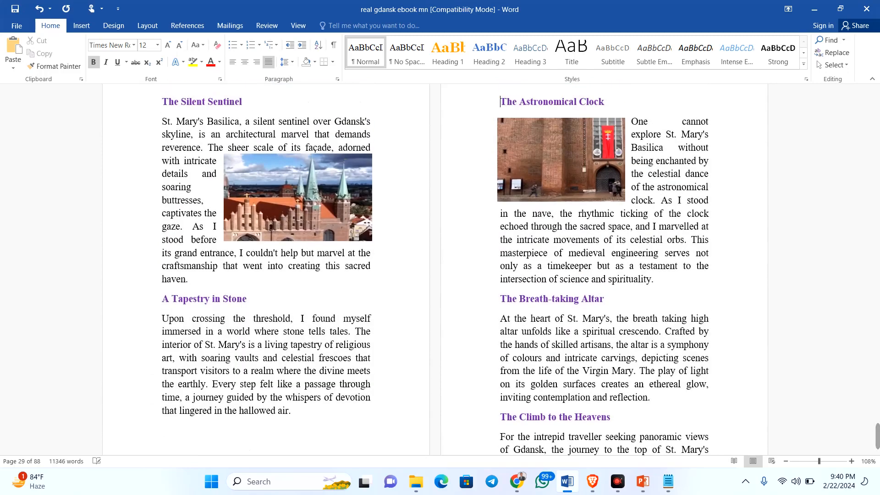
- Shift the picture under The Astronomical Clock heading slightly so its left edge lines up with the text margin
click(583, 146)
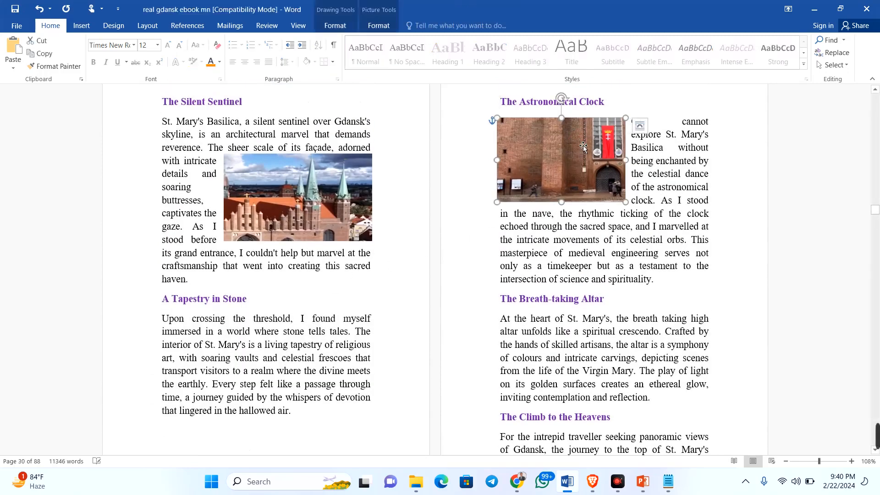
drag(584, 146, 579, 142)
click(551, 279)
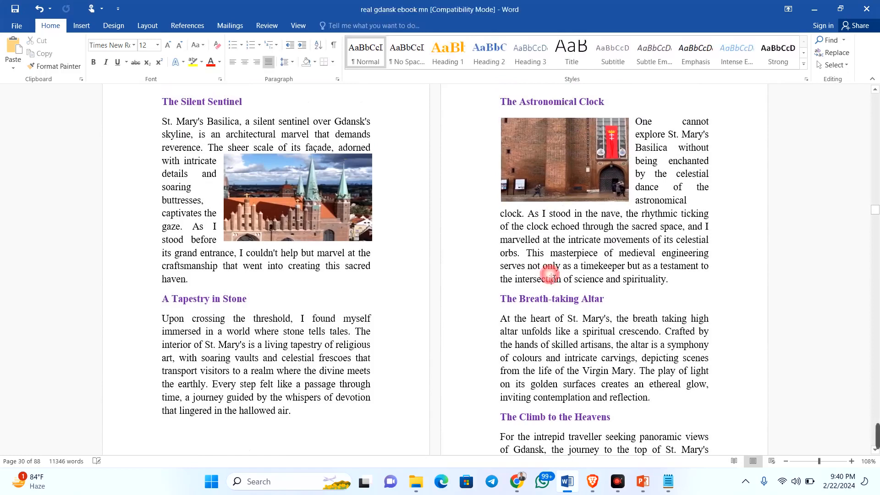
- Remove the blank lines above the Musical Echoes heading on page 31
scroll(529, 292, down, 3)
scroll(528, 292, down, 10)
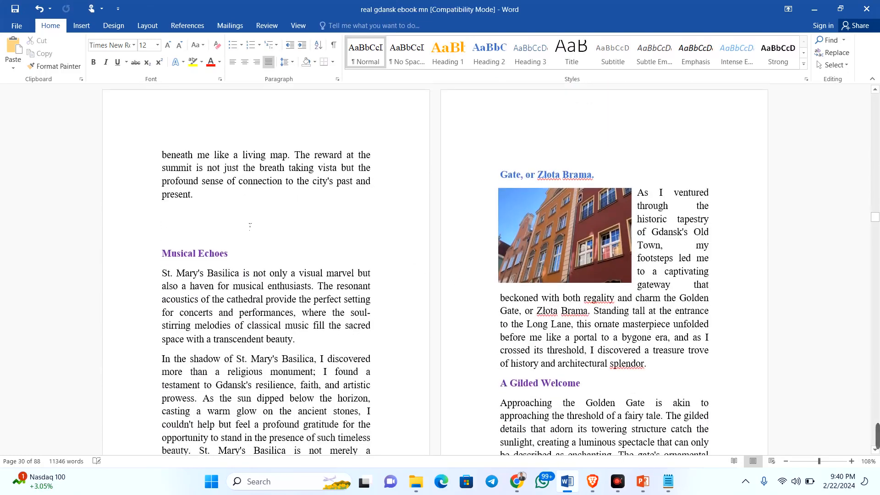
click(166, 236)
key(BackSpace)
key(BackSpace)
key(BackSpace)
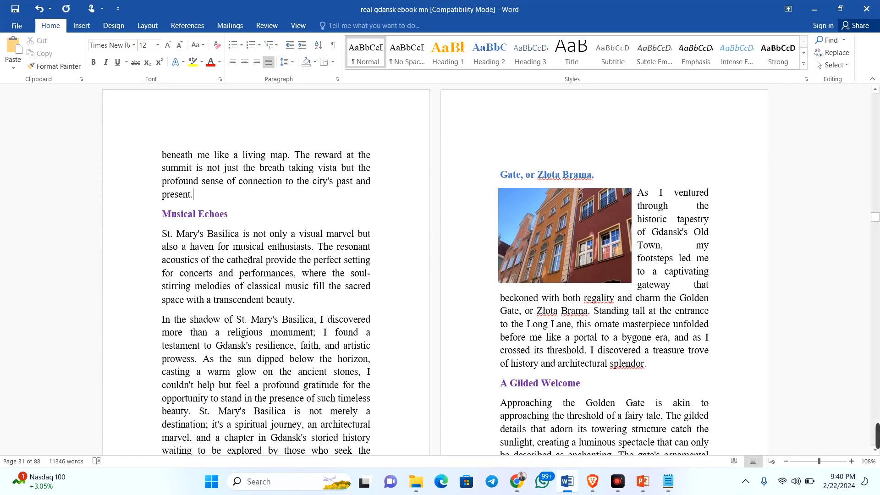
- Push the Historical Symbolism heading from the end of page 32 onto the top of page 33
scroll(615, 366, down, 5)
scroll(308, 259, up, 3)
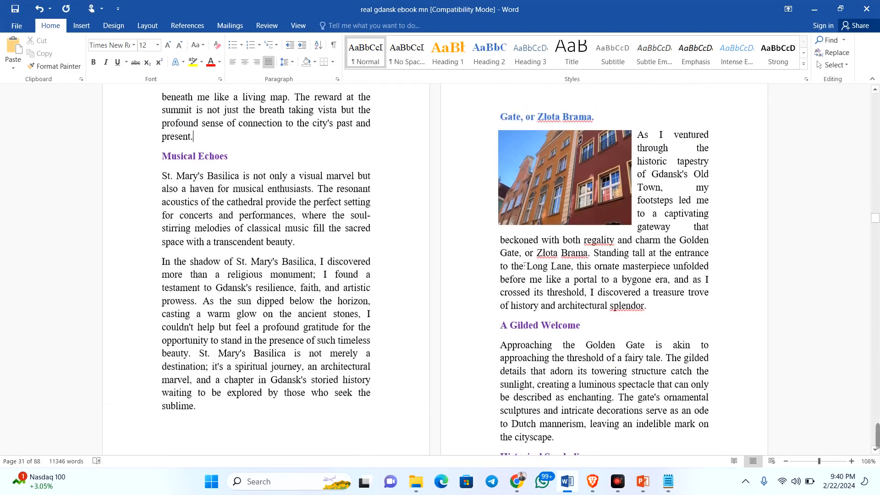
scroll(502, 260, down, 3)
click(500, 317)
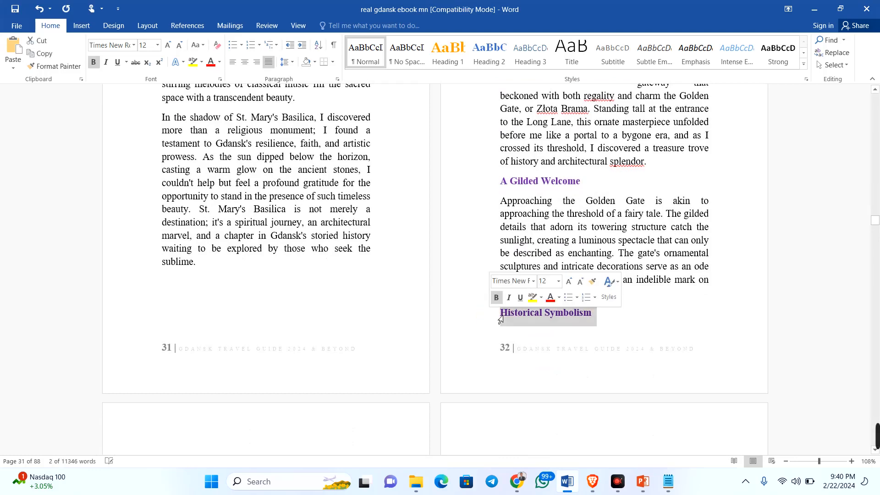
click(504, 311)
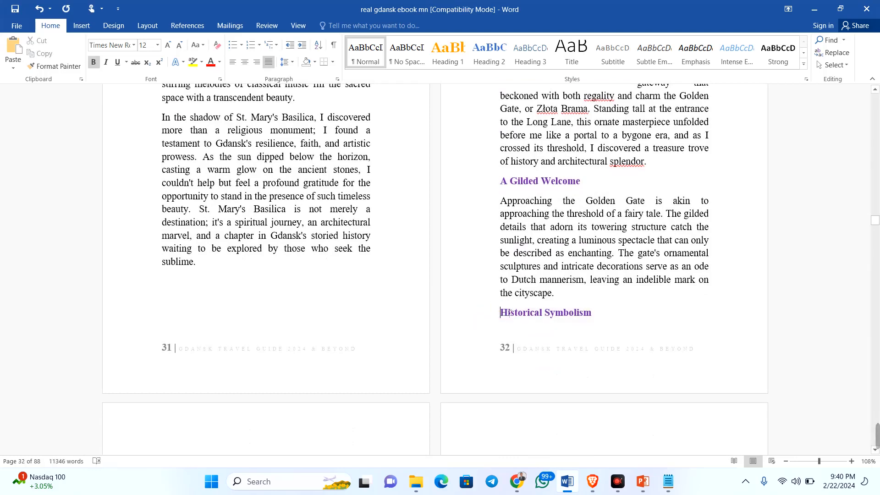
key(ctrl+Return)
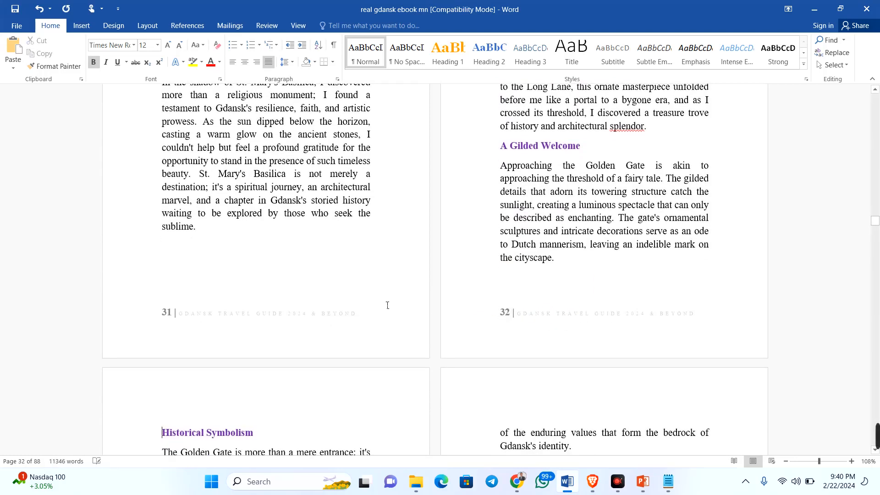
- Review the layout of the pages from Historical Symbolism through the Mariacka Street section for stranded headings
scroll(389, 308, down, 10)
scroll(391, 315, down, 9)
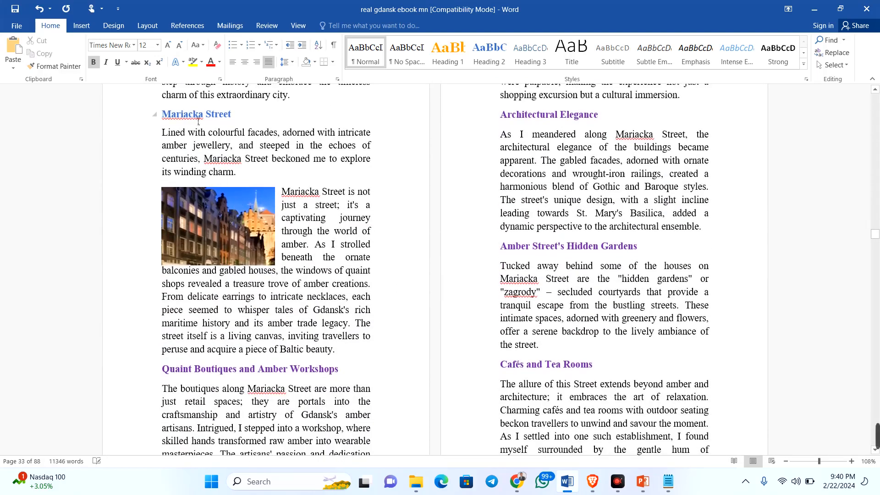
click(194, 114)
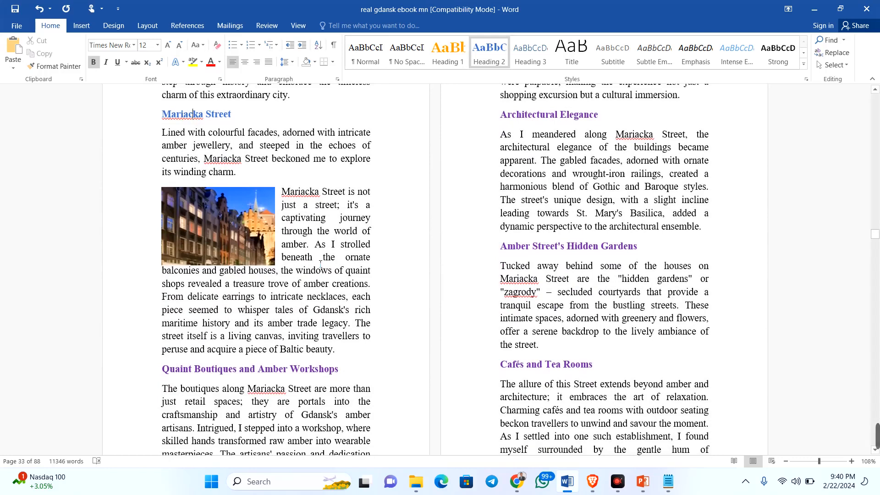
scroll(304, 281, down, 10)
scroll(305, 281, down, 2)
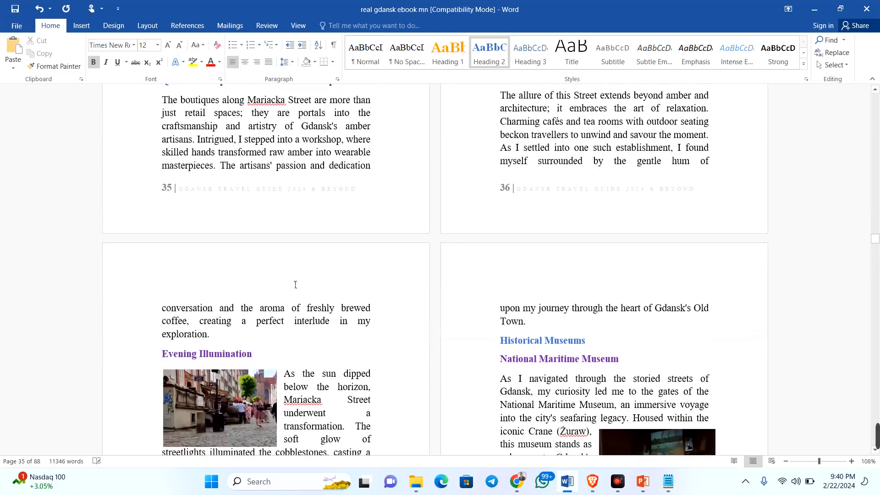
scroll(277, 296, up, 1)
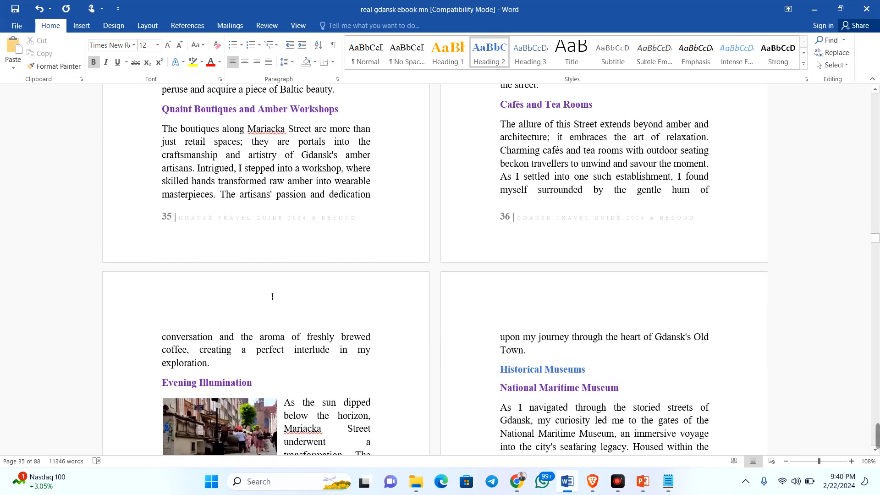
scroll(272, 297, down, 10)
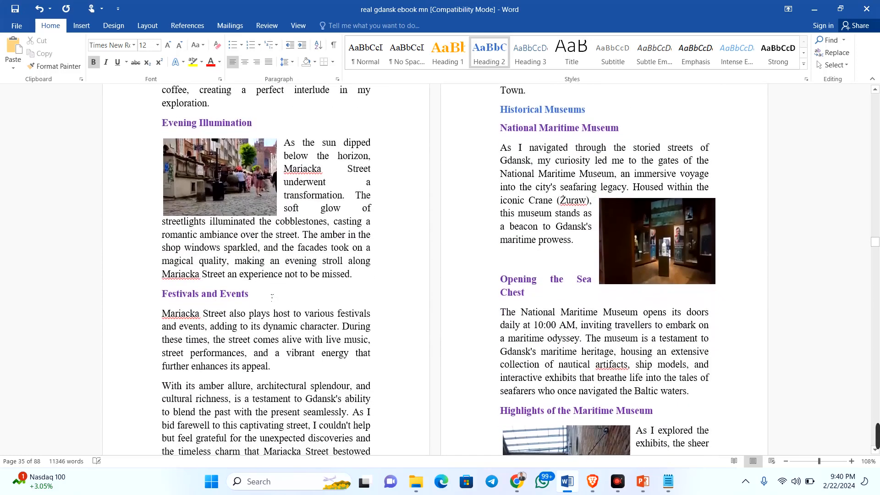
- Insert blank lines before the Highlights of the Maritime Museum heading to move it and its picture to page 39
scroll(272, 297, down, 5)
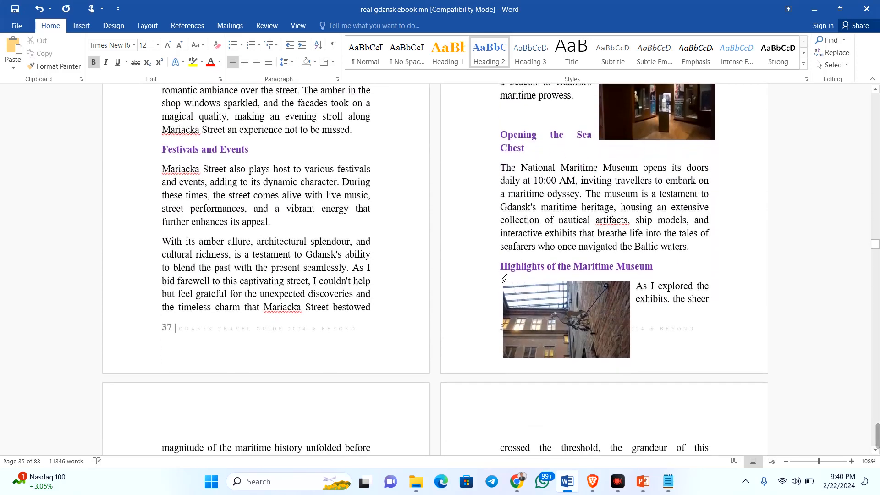
click(504, 269)
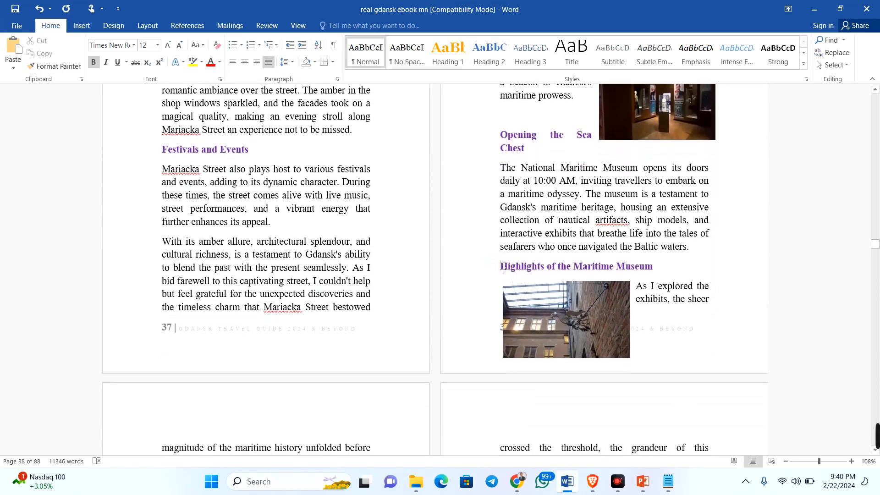
key(Return)
key(Return)
key(Return)
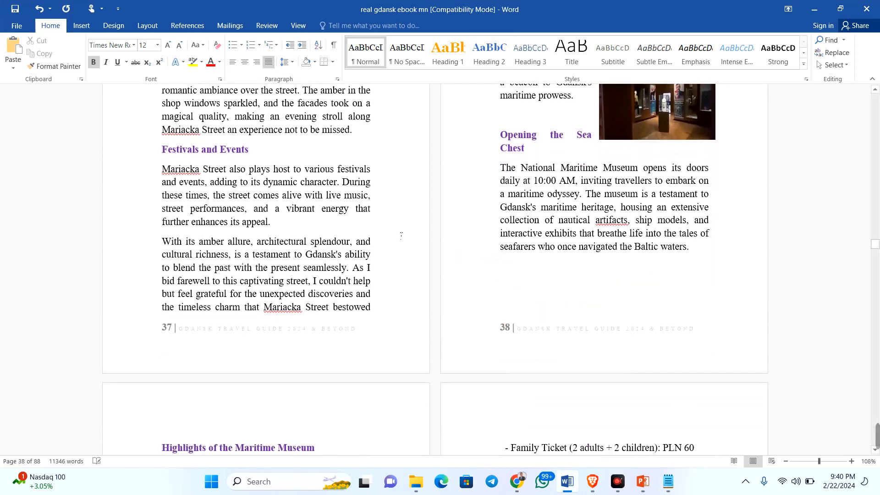
- Remove the blank lines above the An Architectural Time Capsule heading on page 40
scroll(401, 235, down, 15)
click(533, 181)
key(Delete)
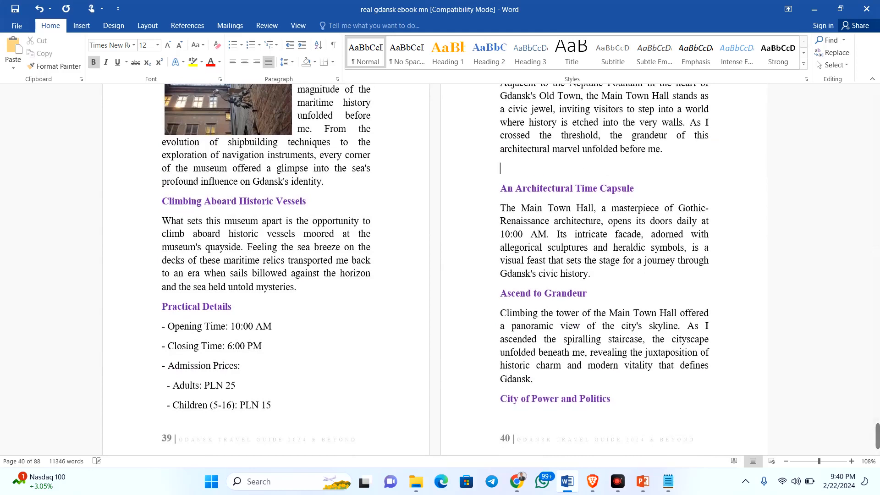
key(BackSpace)
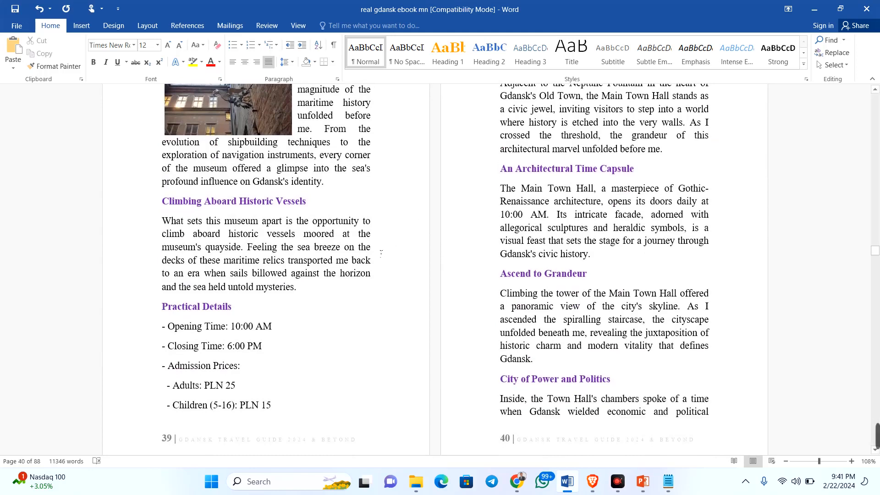
- Insert blank lines before the City of Power and Politics heading to move it with its text to the top of page 41
scroll(380, 255, down, 10)
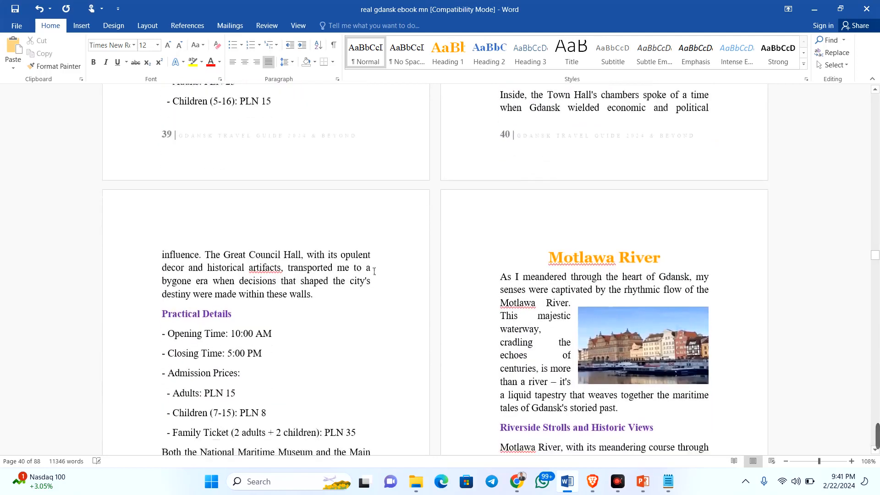
scroll(376, 269, up, 4)
scroll(377, 262, up, 3)
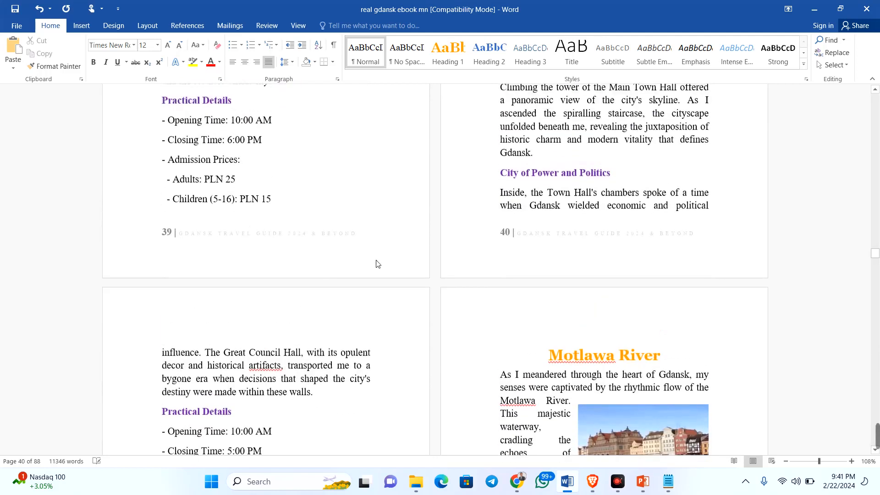
scroll(430, 225, down, 3)
click(499, 153)
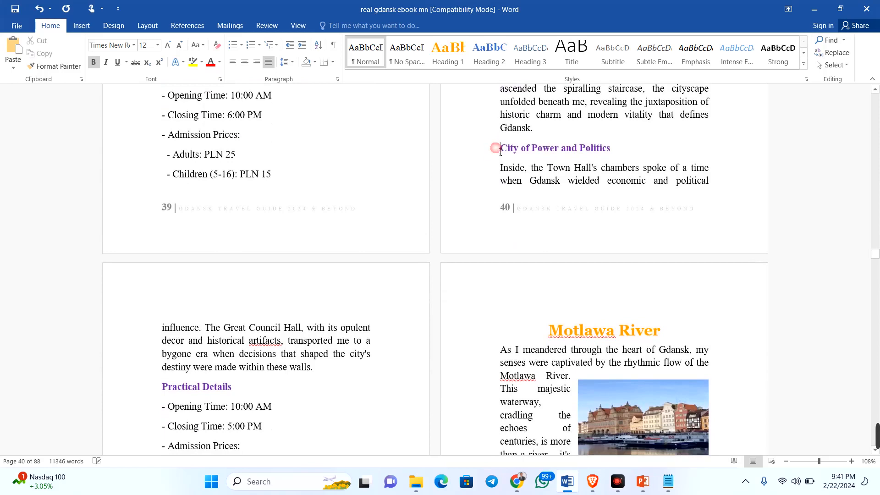
key(Return)
key(Return)
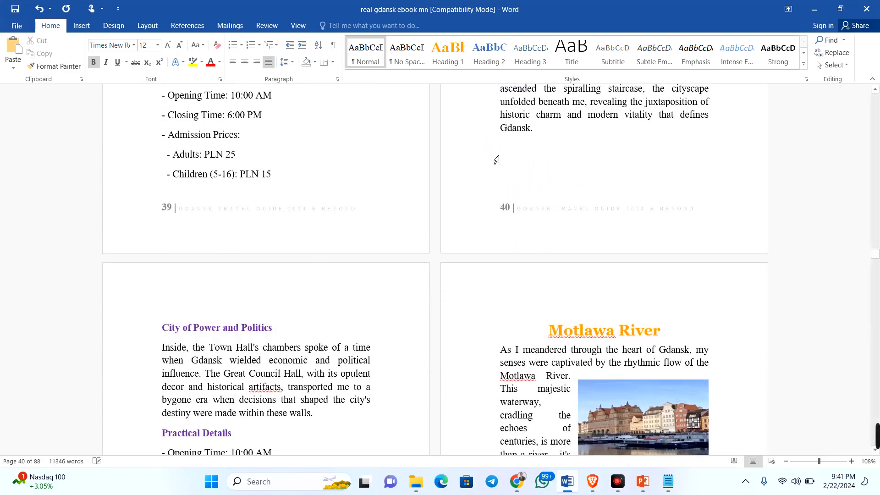
- Insert blank lines before the Cruise Adventures heading on page 42 to move it and its picture to page 43
scroll(381, 245, down, 10)
scroll(369, 235, up, 6)
scroll(505, 253, down, 10)
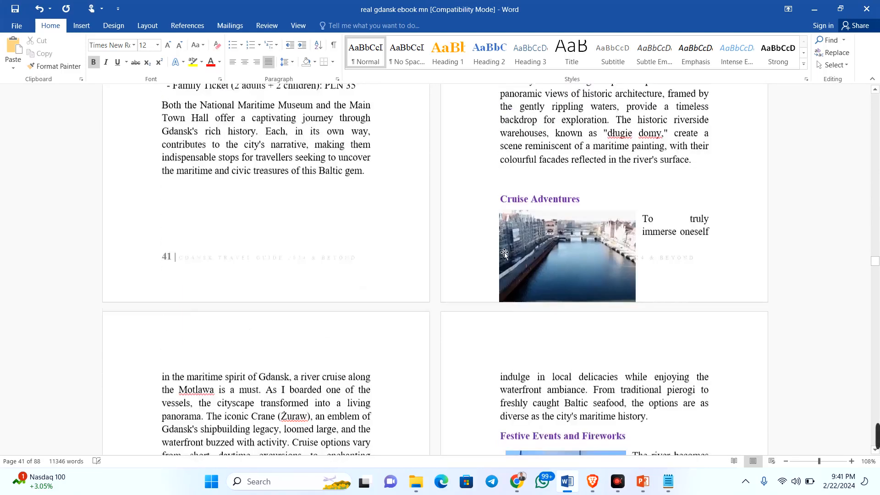
scroll(505, 252, down, 2)
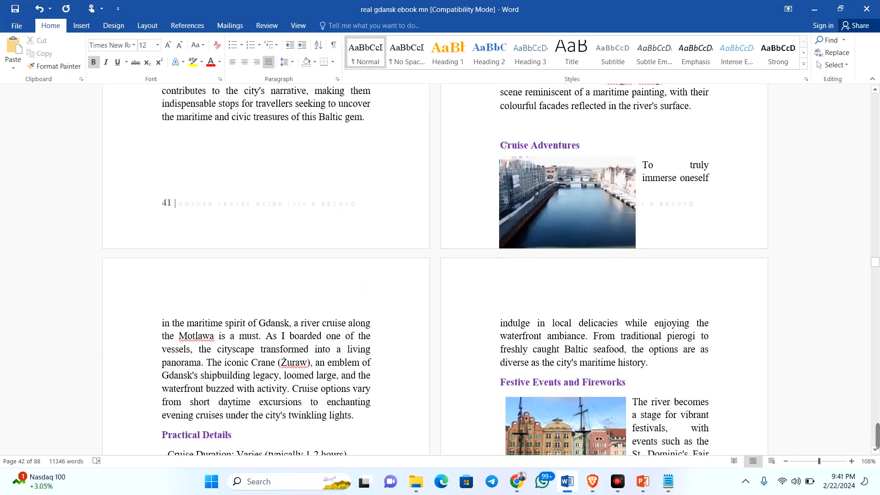
key(Return)
key(Return)
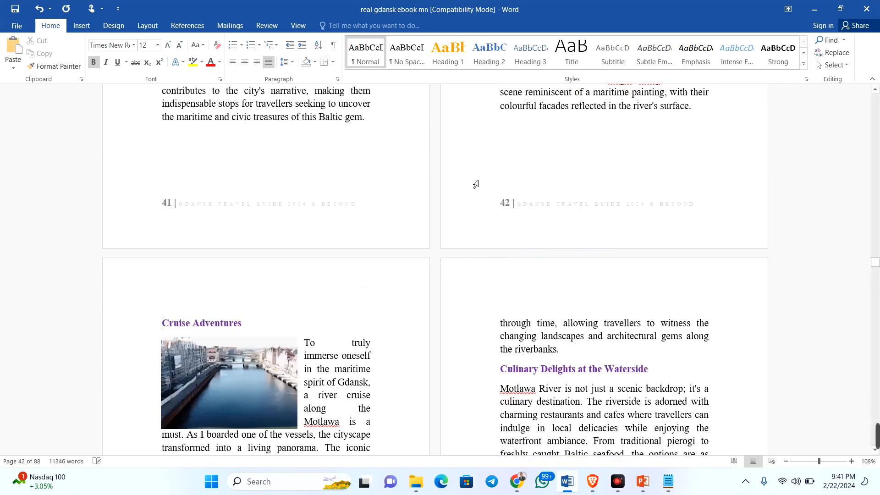
- Remove the blank lines above the Royal Route heading on page 43
scroll(444, 238, down, 16)
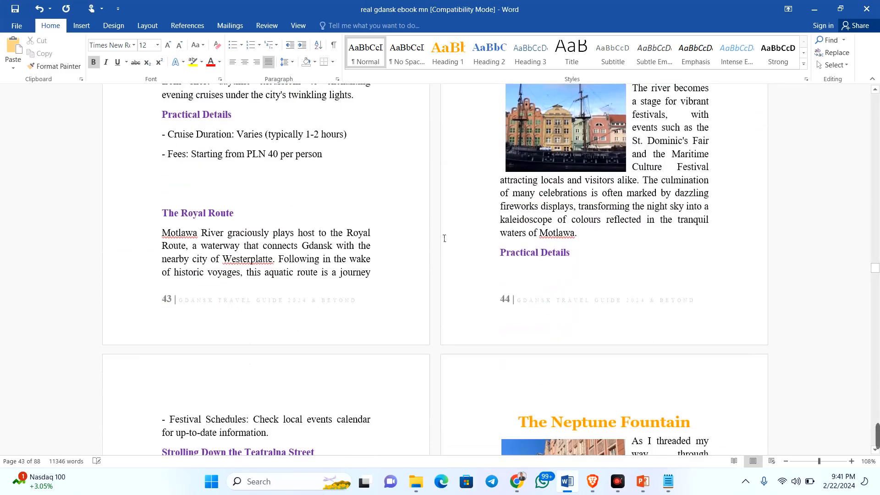
click(180, 180)
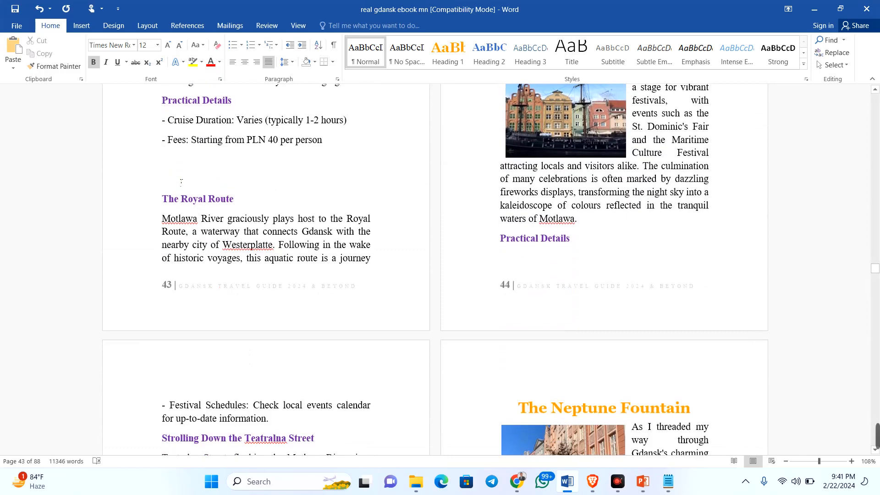
key(BackSpace)
key(BackSpace)
- Push the Strolling Down the Teatralna Street heading from the end of page 44 onto the top of page 45
scroll(477, 200, up, 4)
scroll(476, 201, down, 3)
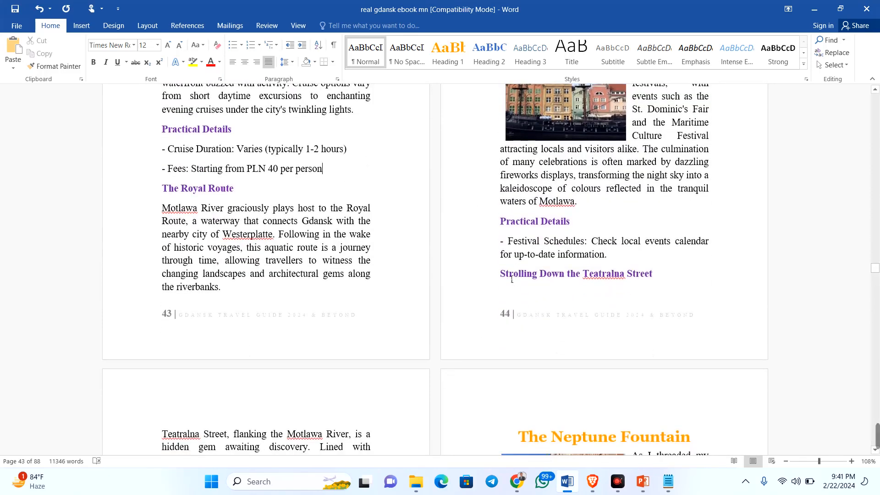
click(502, 277)
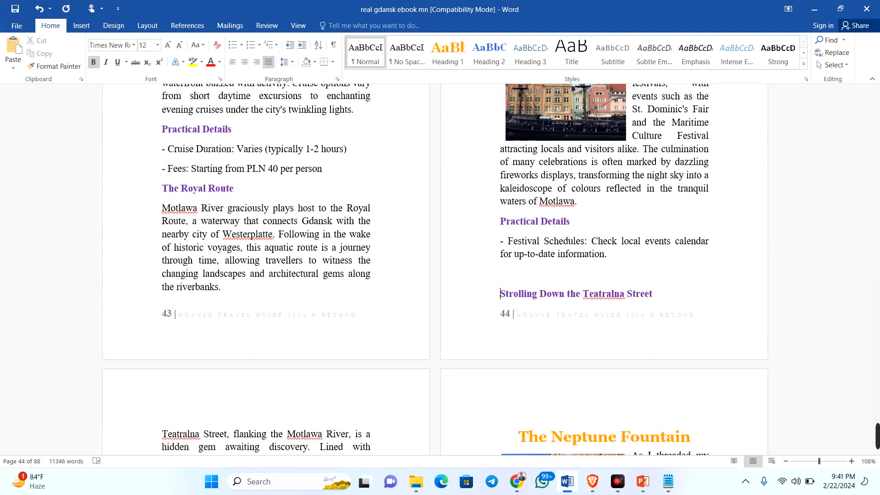
key(ctrl+Return)
- Remove the blank line above Cultural Intersection on page 46 and split its paragraph before "It's a meeting point" so that sentence starts page 47
scroll(325, 317, down, 3)
scroll(324, 317, down, 5)
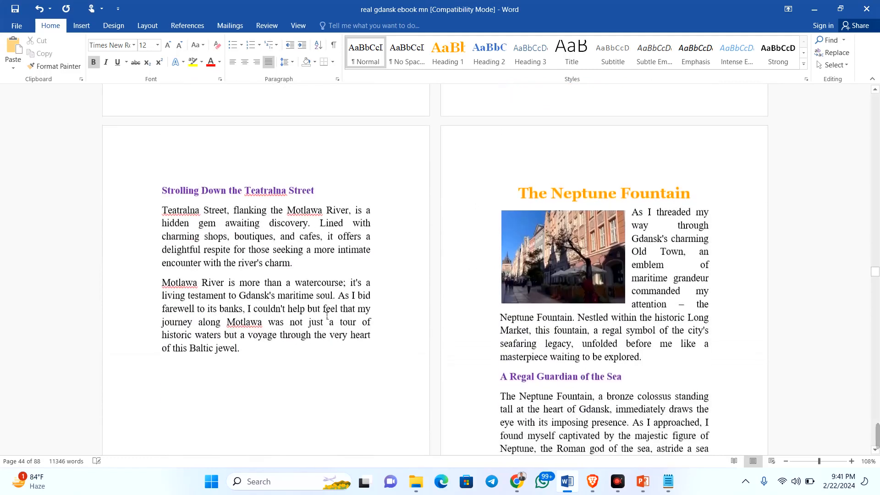
scroll(325, 314, up, 2)
scroll(326, 311, down, 3)
scroll(326, 311, down, 3)
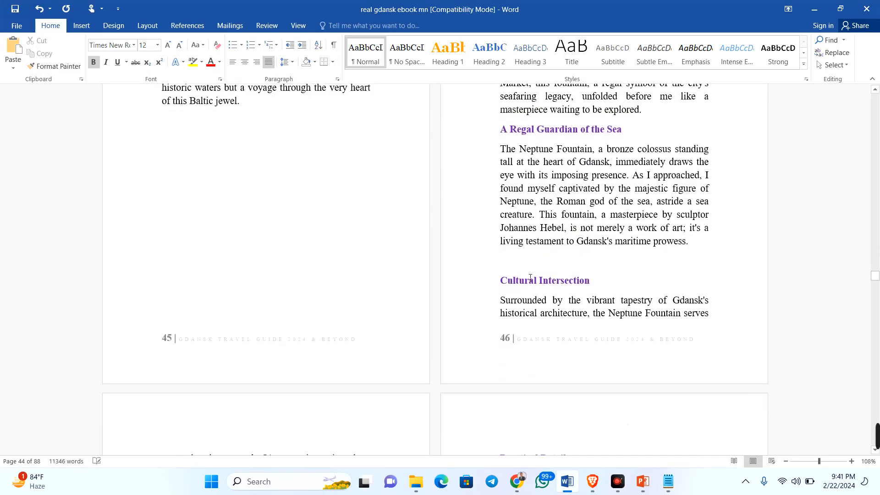
click(503, 267)
key(BackSpace)
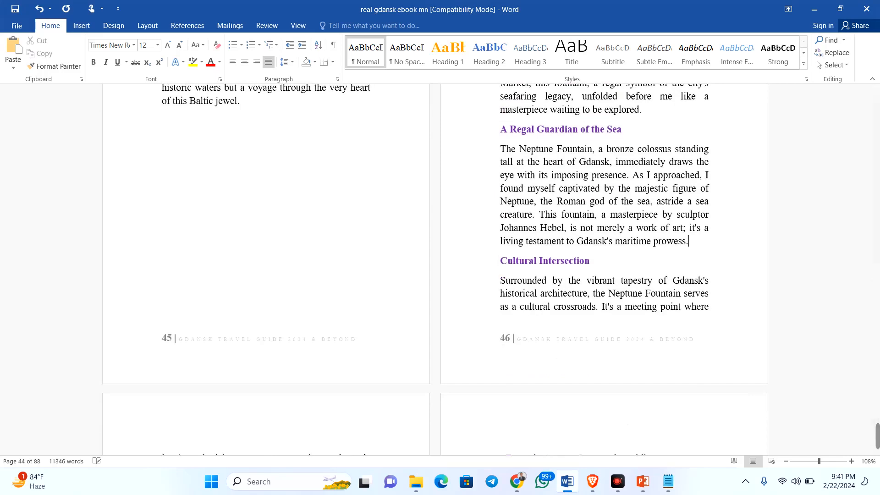
scroll(529, 275, down, 3)
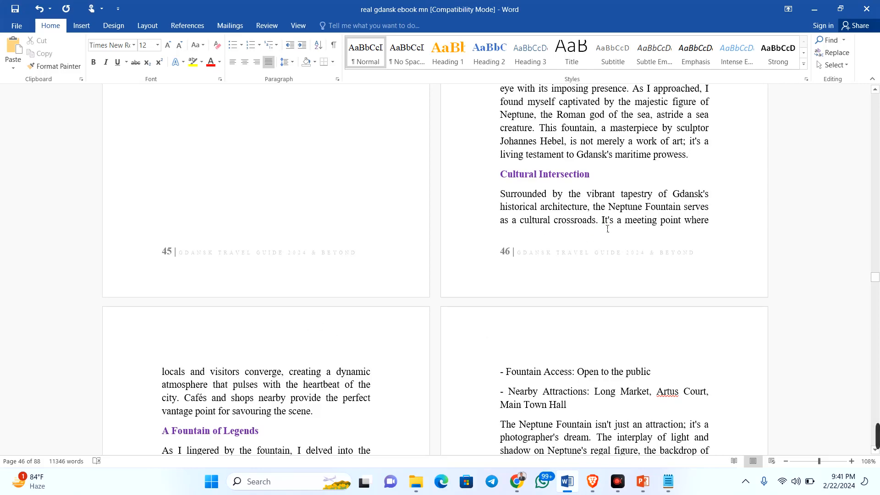
key(Return)
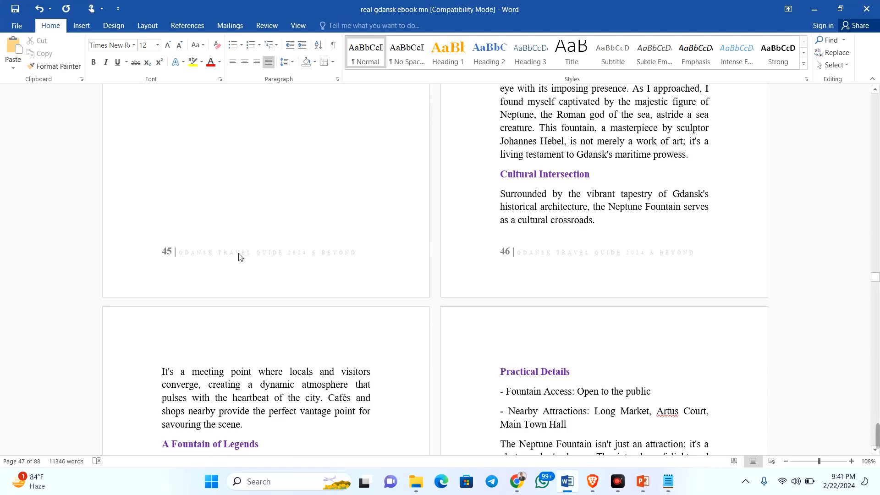
- Delete the empty page 49 before the Gdańsk at Christmas title and reapply the Heading 1 style to the title
scroll(238, 275, down, 8)
scroll(235, 277, down, 10)
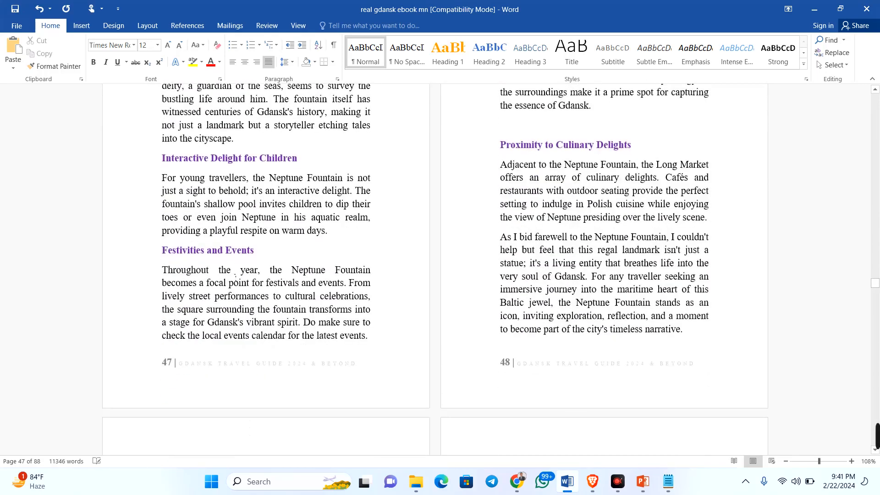
scroll(221, 220, up, 3)
scroll(224, 223, down, 4)
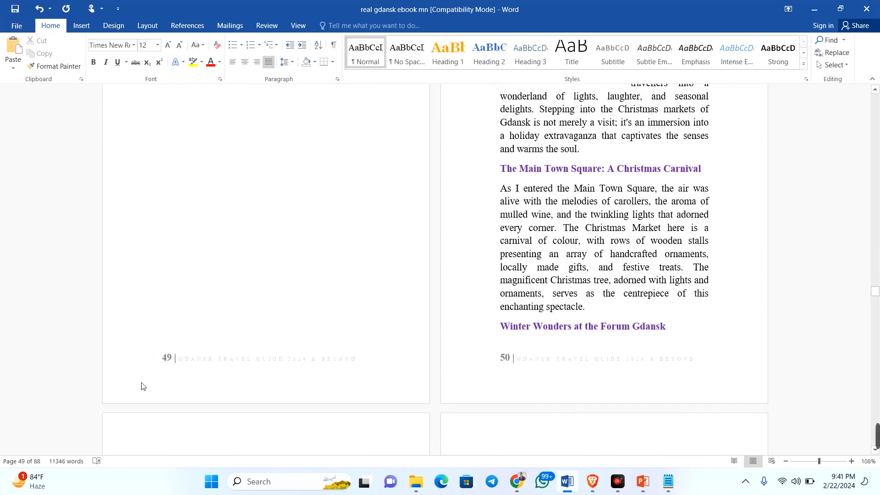
scroll(337, 321, up, 5)
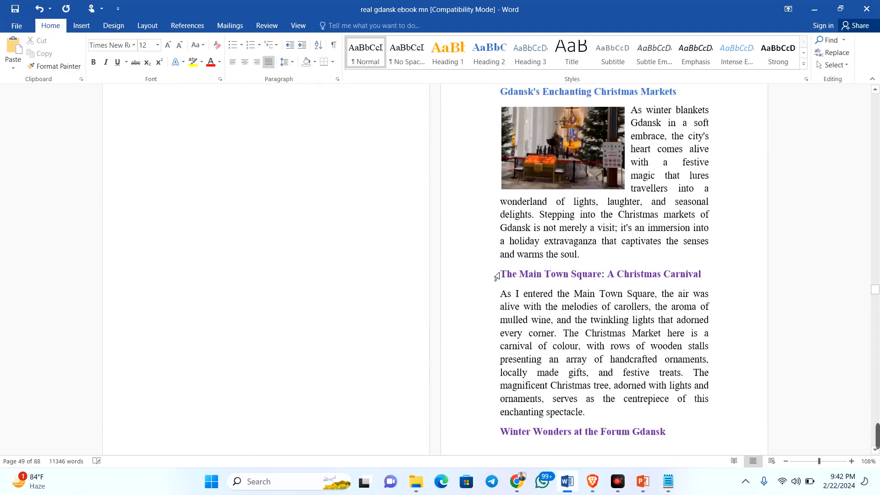
click(528, 201)
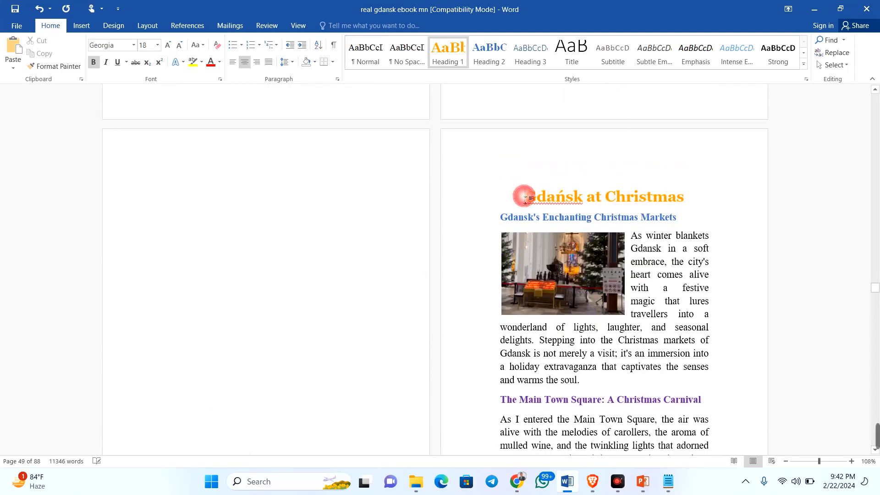
key(BackSpace)
key(BackSpace)
key(BackSpace)
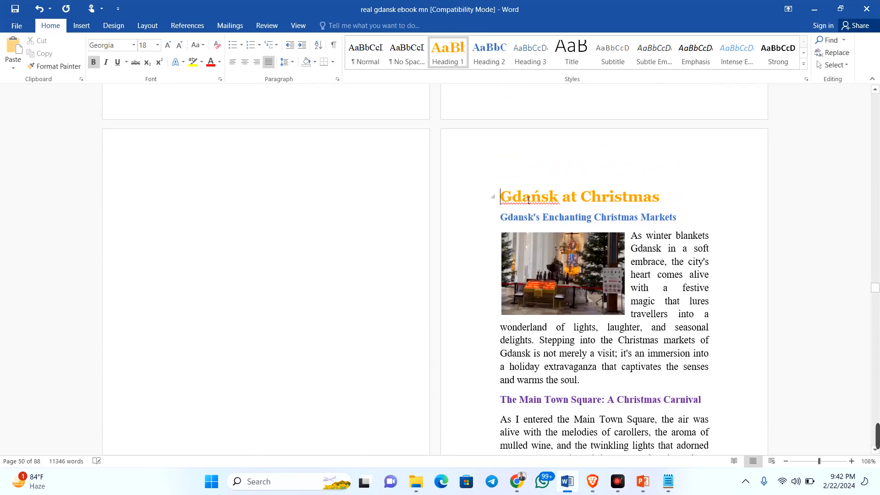
key(BackSpace)
key(BackSpace)
key(BackSpace)
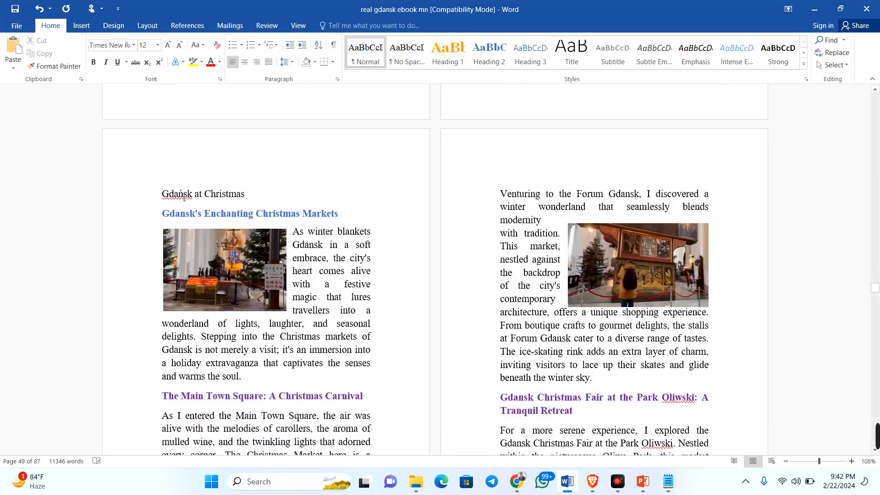
click(155, 198)
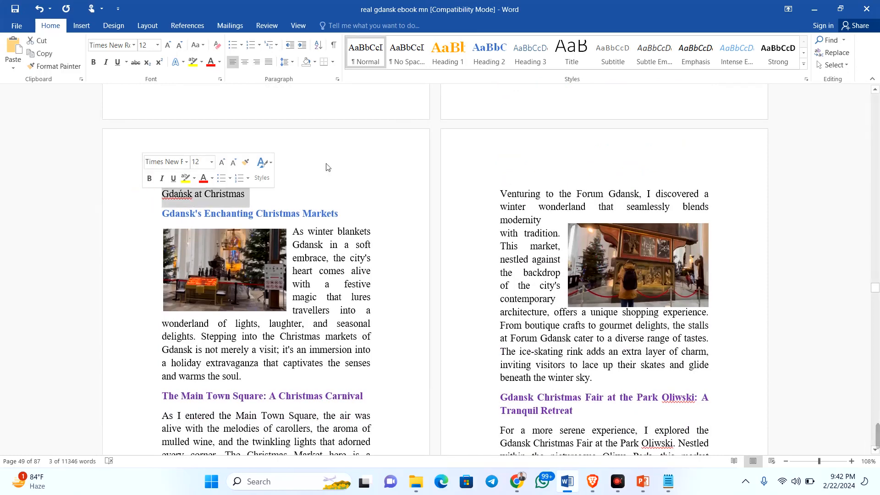
click(447, 52)
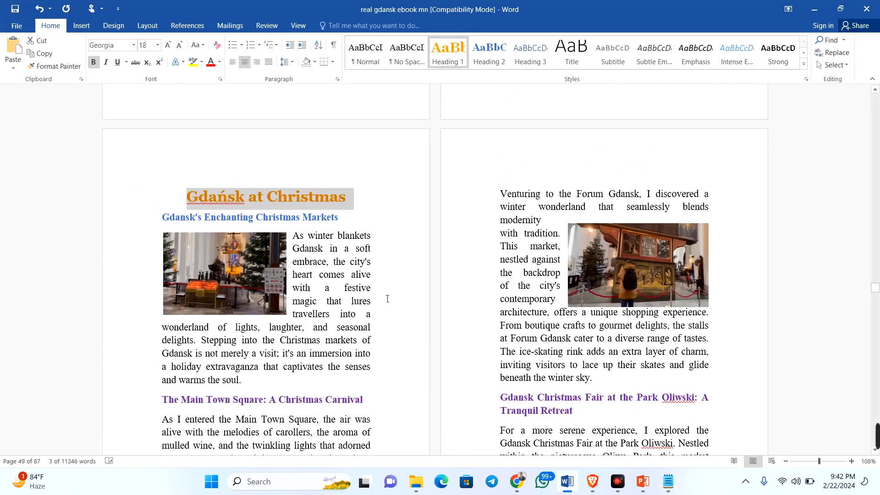
- Push the Winter Wonders at the Forum Gdansk heading from the end of page 49 onto the top of page 50
scroll(384, 298, down, 7)
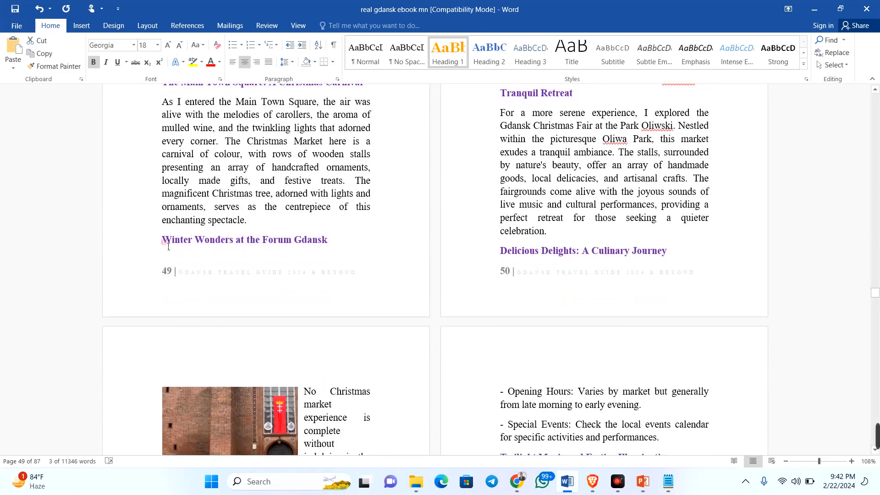
click(169, 247)
key(ctrl+Return)
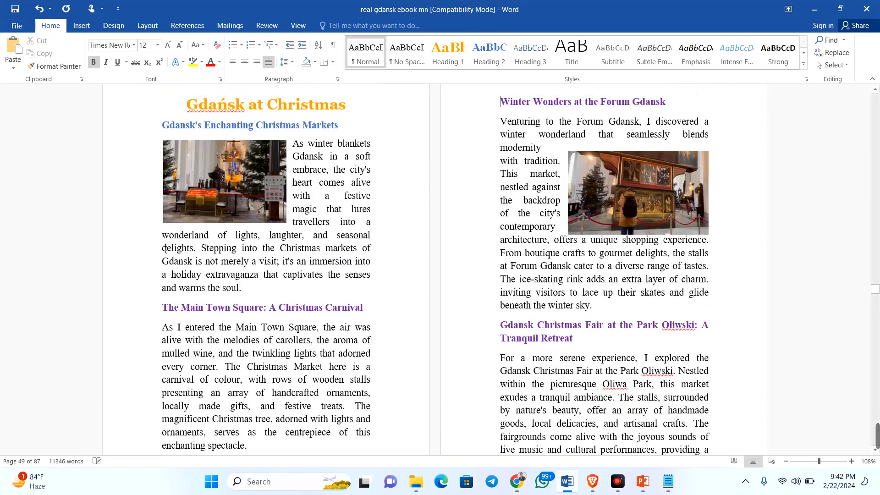
- Remove the blank line above the Activities for All Ages heading on page 51
scroll(599, 275, down, 10)
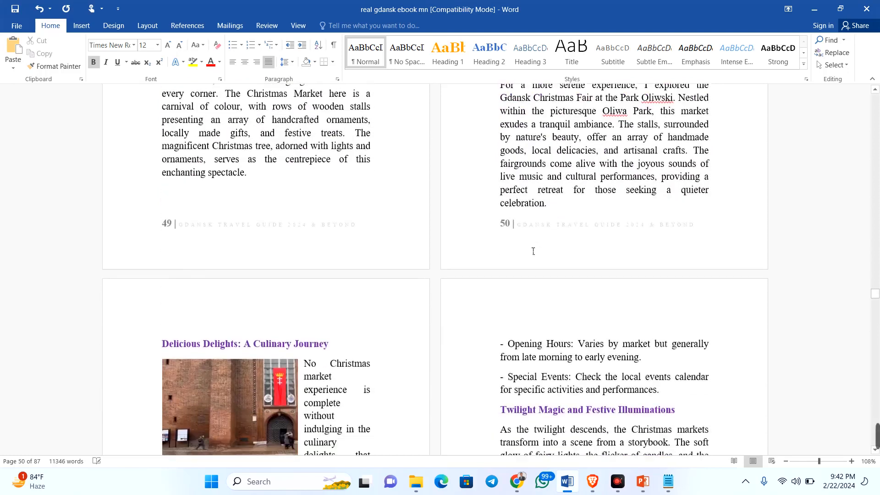
scroll(510, 231, down, 4)
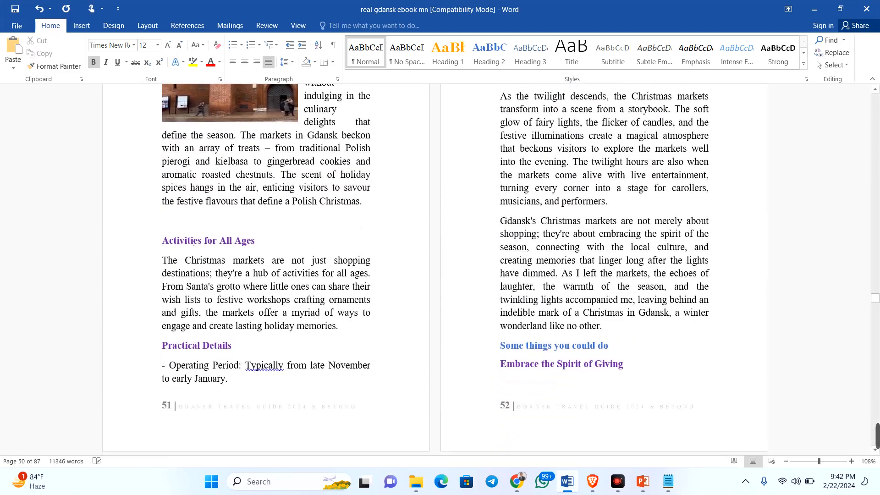
key(BackSpace)
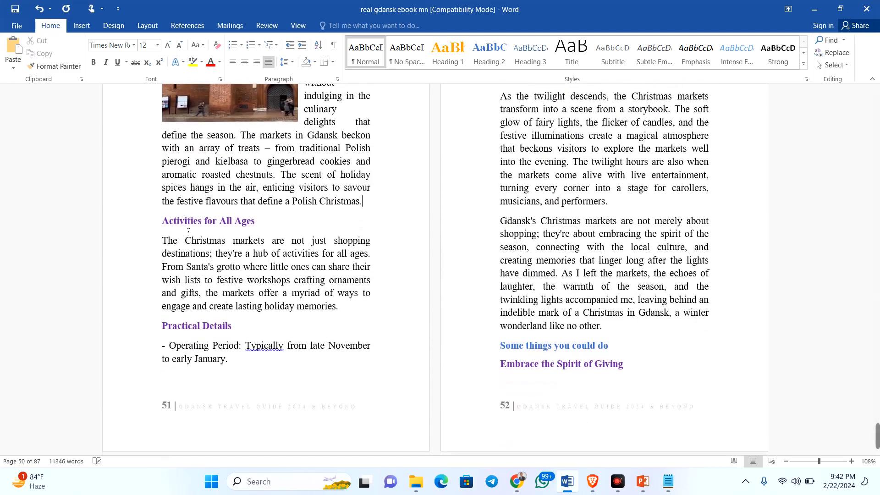
- Insert blank lines before Some things you could do on page 52 to move it and the Embrace the Spirit of Giving heading to page 53
scroll(459, 224, down, 1)
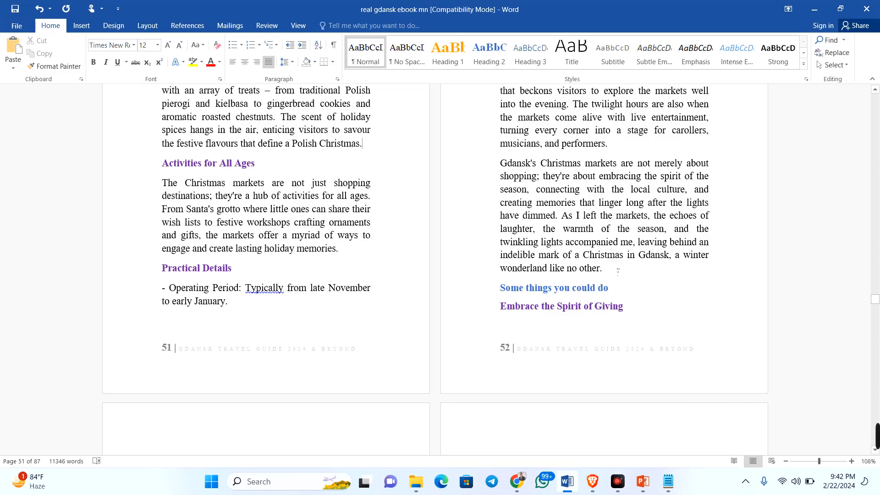
key(Return)
key(Return)
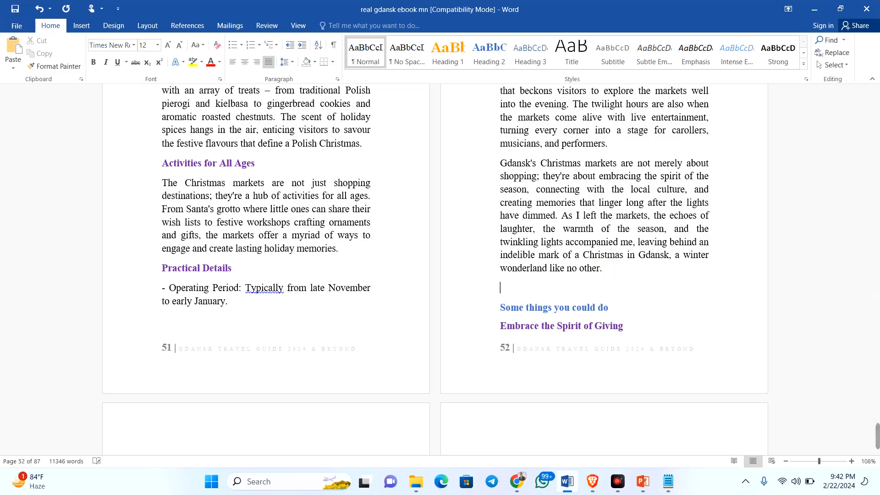
scroll(512, 297, down, 1)
scroll(502, 291, down, 5)
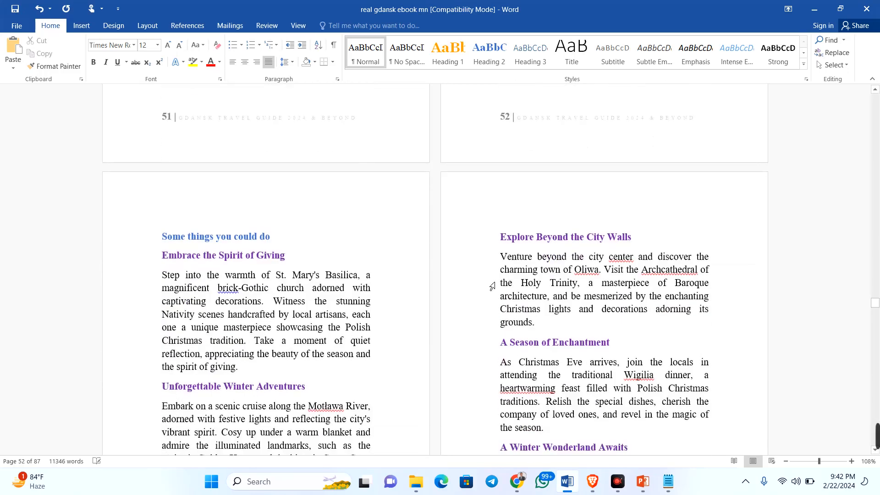
scroll(290, 290, down, 7)
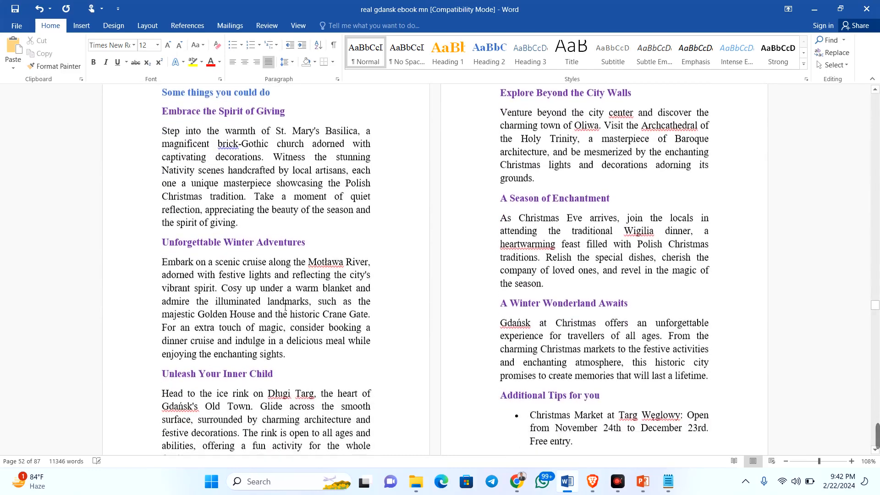
- Remove the blank line above the A Festive Guide for Travelers heading on page 55
scroll(284, 307, down, 10)
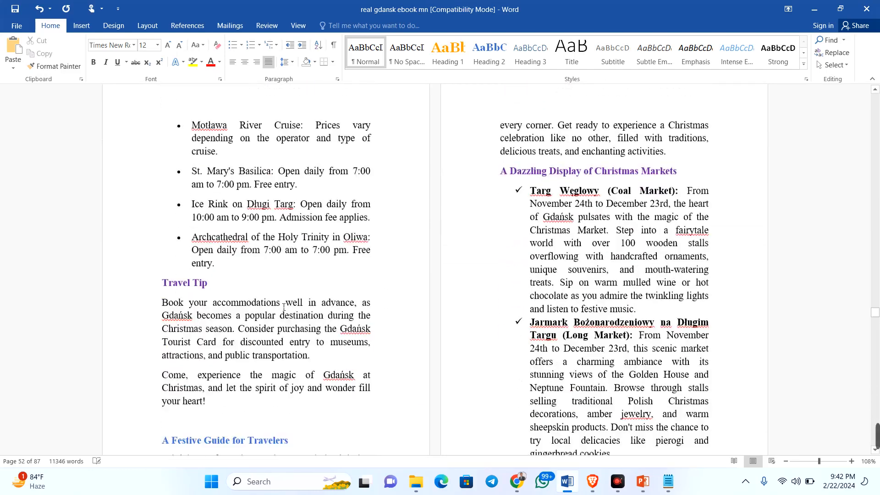
scroll(284, 307, down, 7)
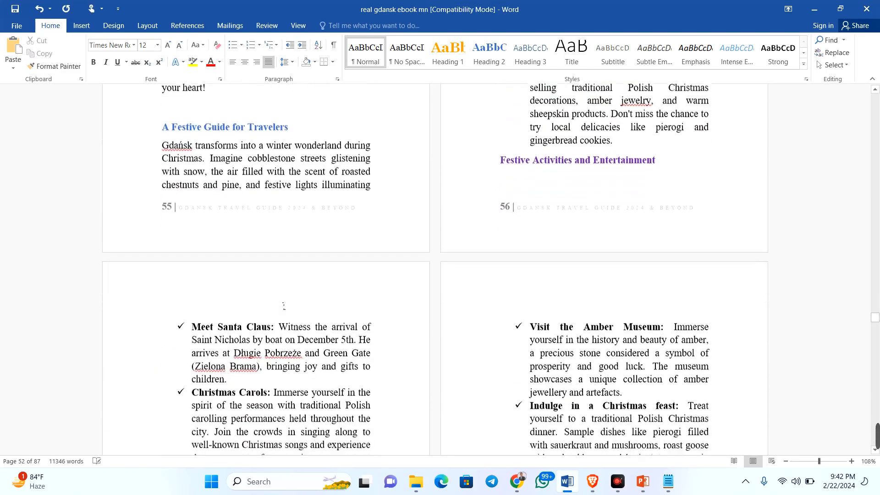
scroll(212, 147, up, 3)
click(169, 231)
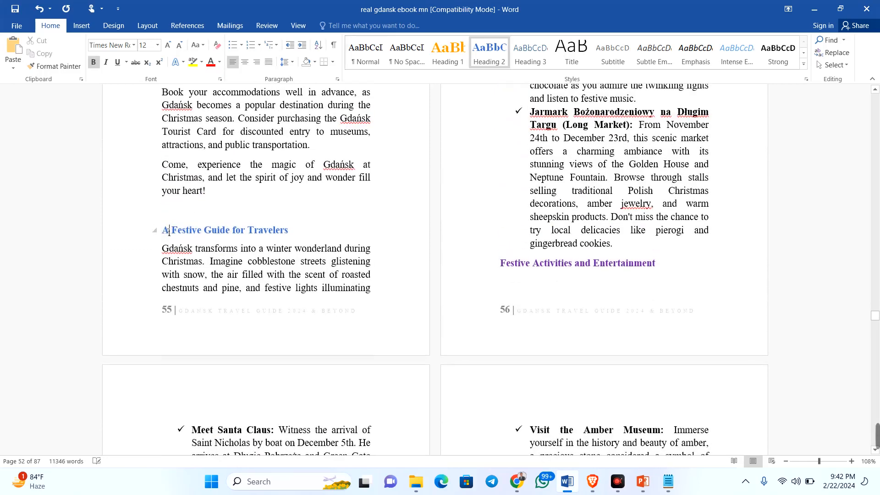
click(168, 223)
key(BackSpace)
scroll(385, 86, down, 1)
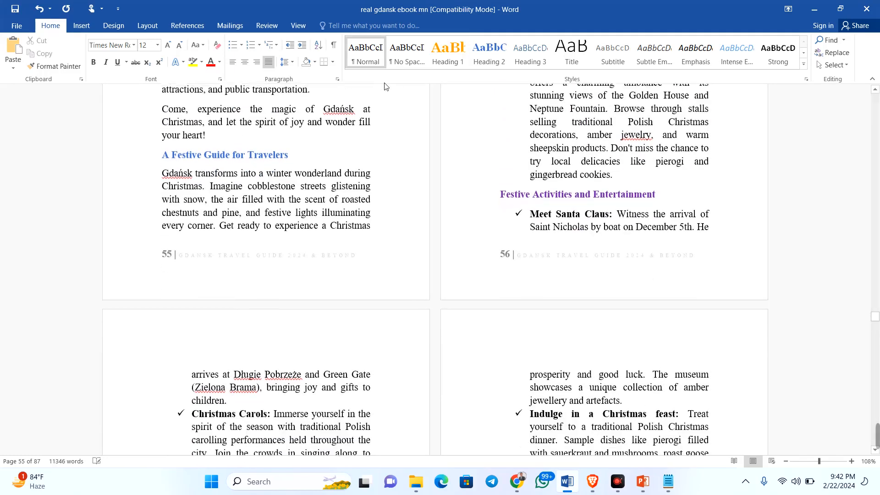
- Insert blank lines before the Festive Activities and Entertainment heading on page 56 to push it onto the top of page 57
scroll(386, 81, down, 3)
scroll(507, 163, down, 1)
scroll(507, 160, up, 2)
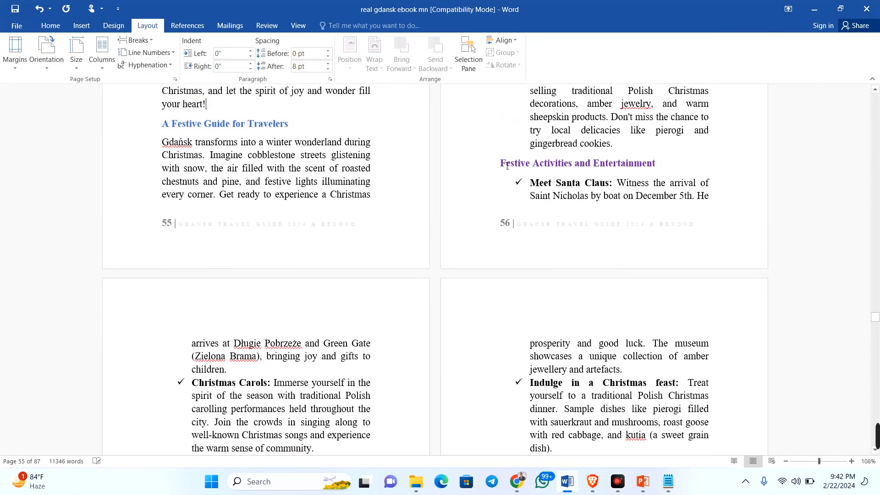
click(503, 168)
key(Return)
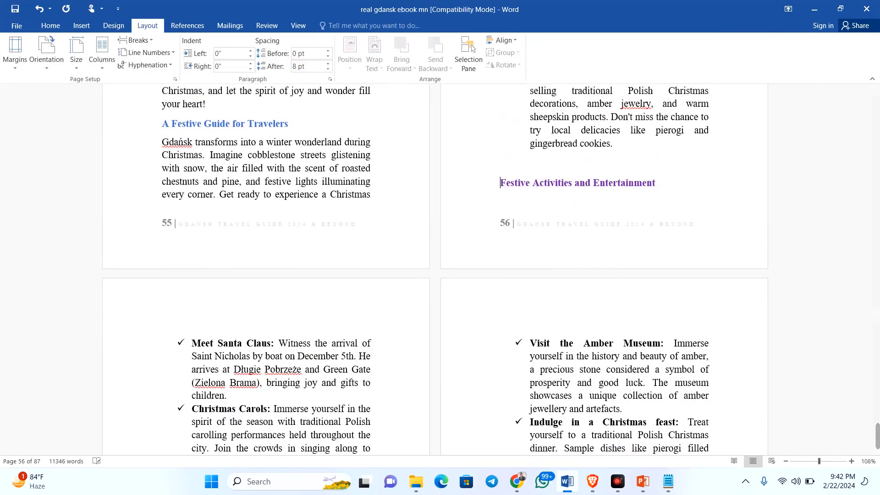
key(Return)
- Remove the blank line above the Additional Tips for you heading at the start of page 59
scroll(480, 173, down, 8)
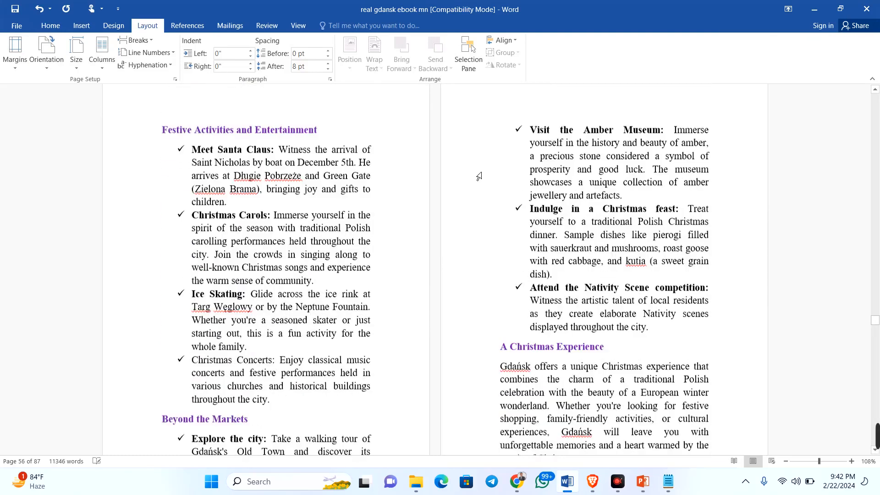
scroll(476, 177, down, 5)
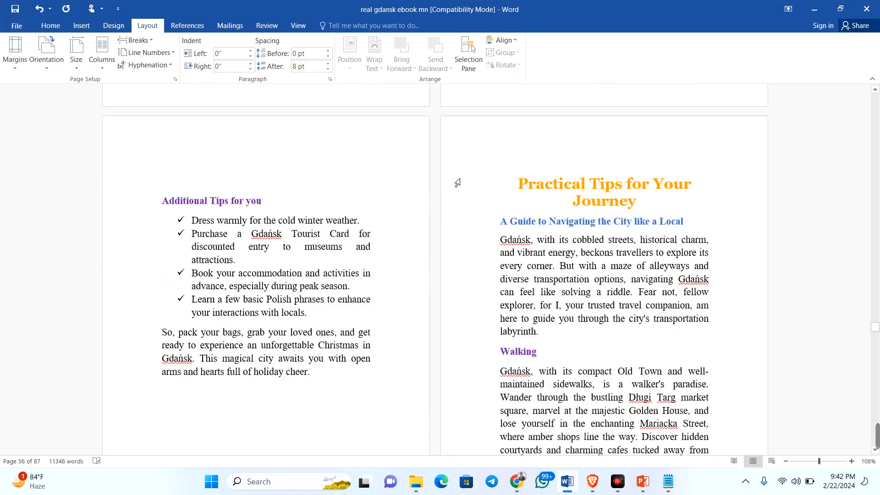
scroll(203, 125, up, 2)
click(164, 195)
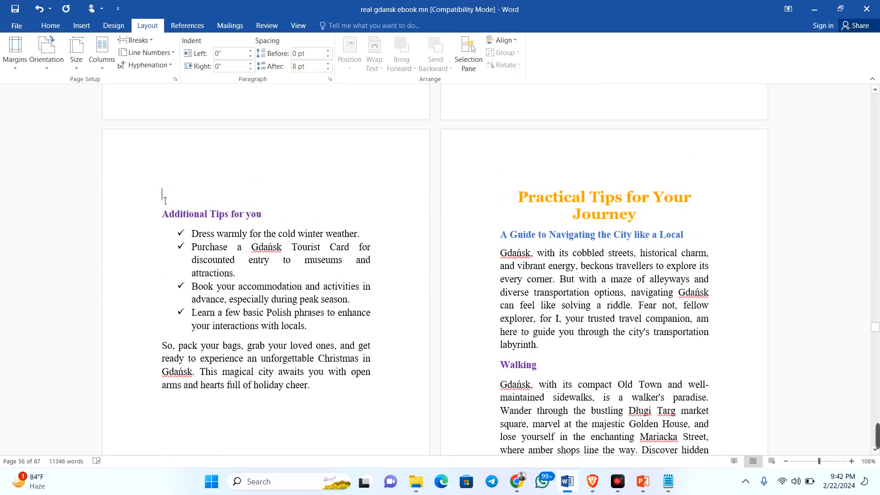
key(BackSpace)
- Delete the empty page 73 and the blank lines before the Day Trips and Nearby Attractions title
scroll(179, 190, down, 6)
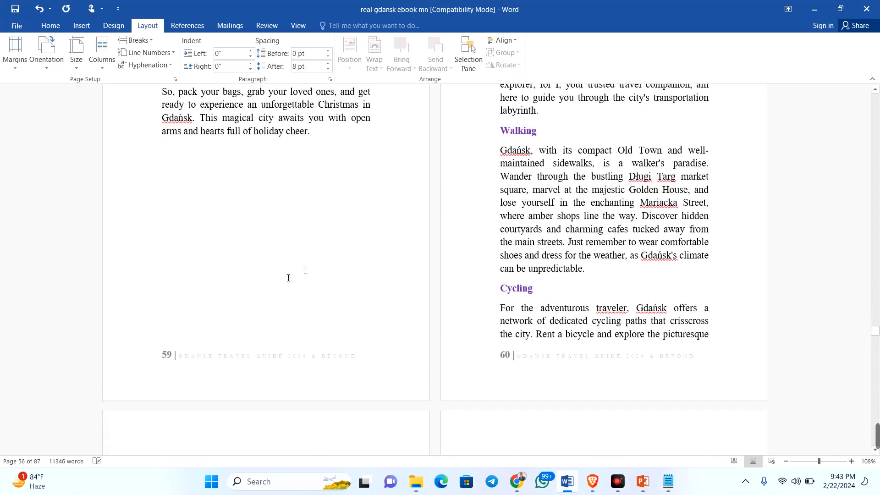
scroll(358, 305, down, 9)
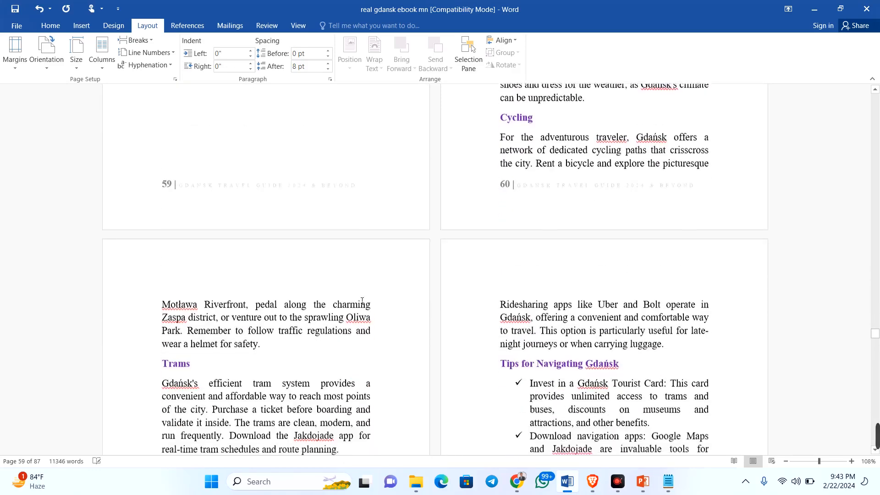
scroll(358, 305, down, 12)
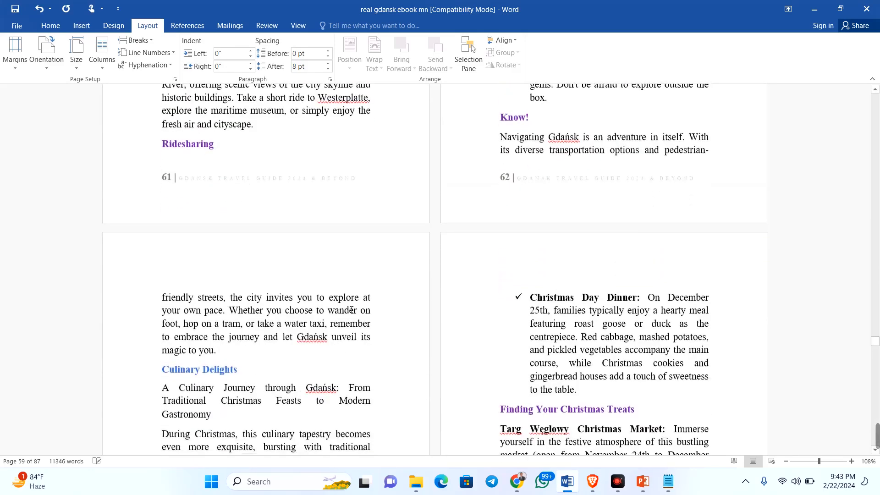
scroll(358, 303, down, 14)
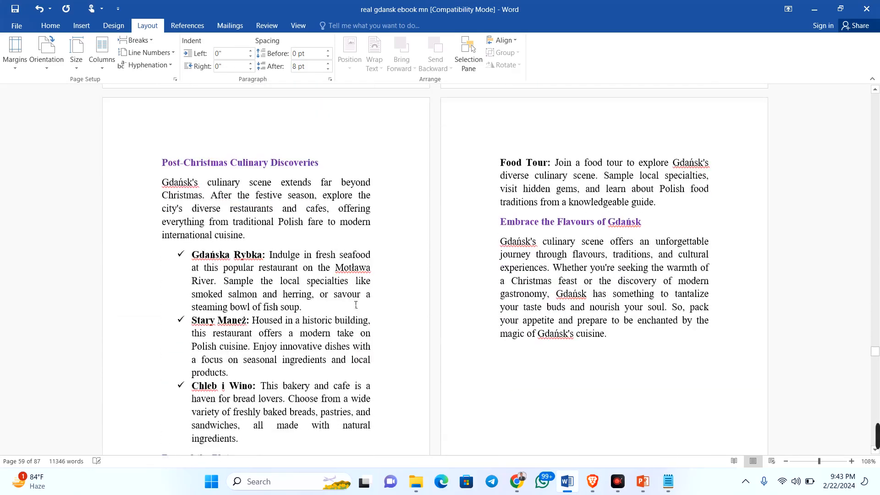
scroll(350, 309, down, 14)
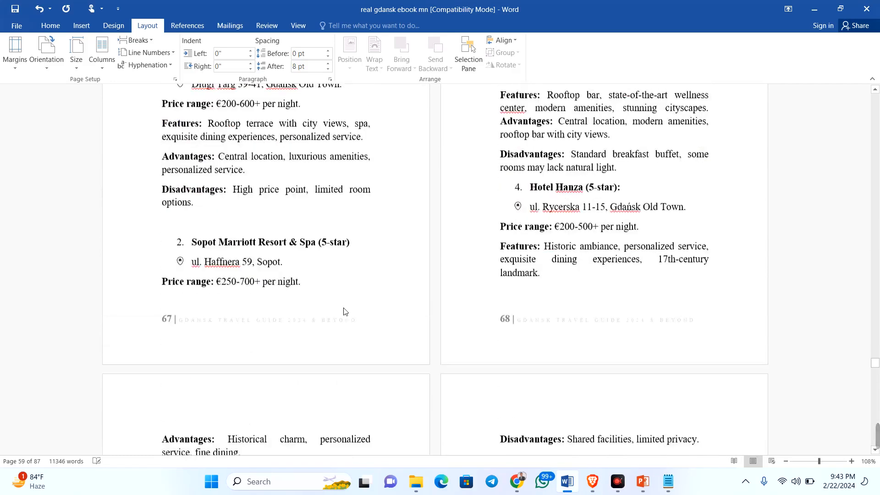
scroll(341, 316, down, 14)
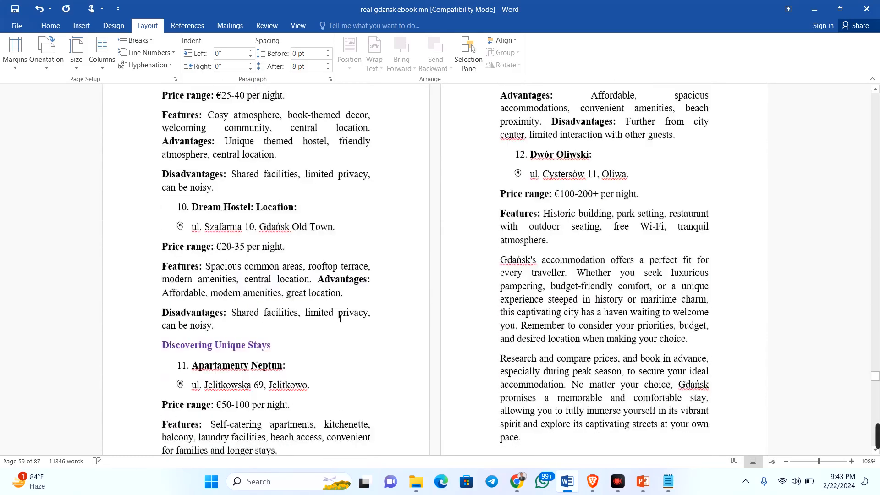
scroll(339, 317, down, 6)
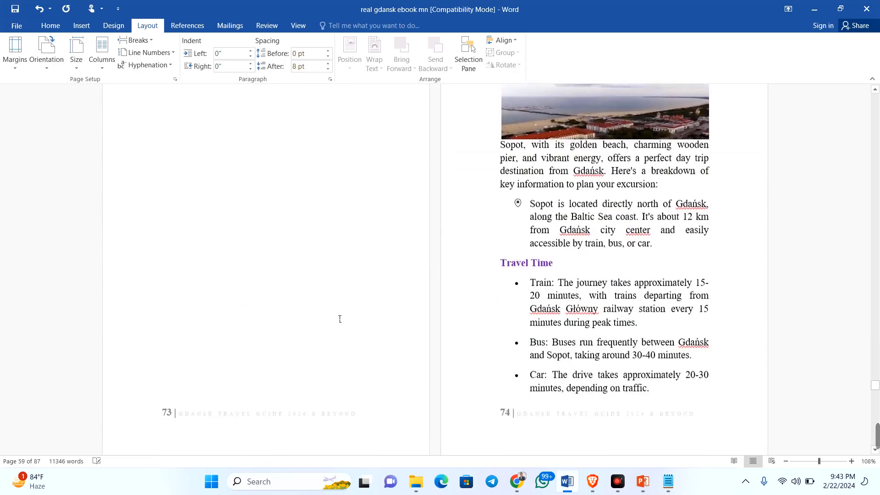
scroll(348, 302, up, 5)
scroll(364, 286, up, 2)
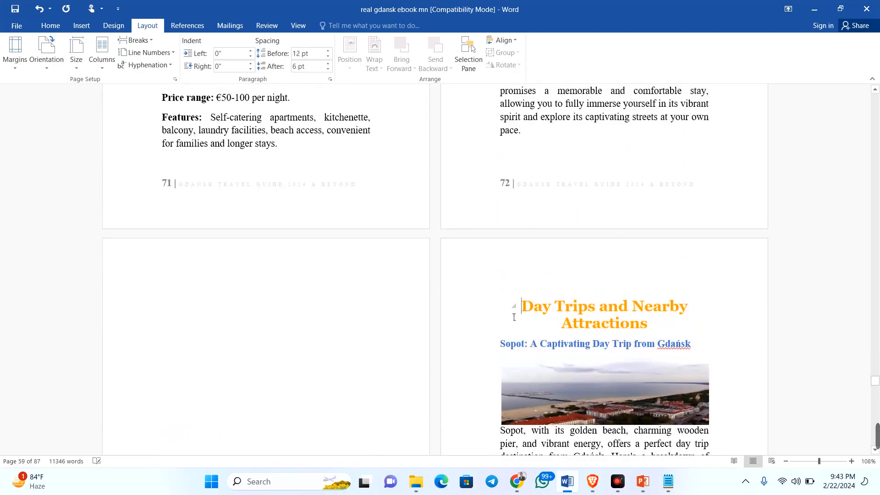
key(BackSpace)
key(BackSpace)
key(BackSpace)
key(BackSpace)
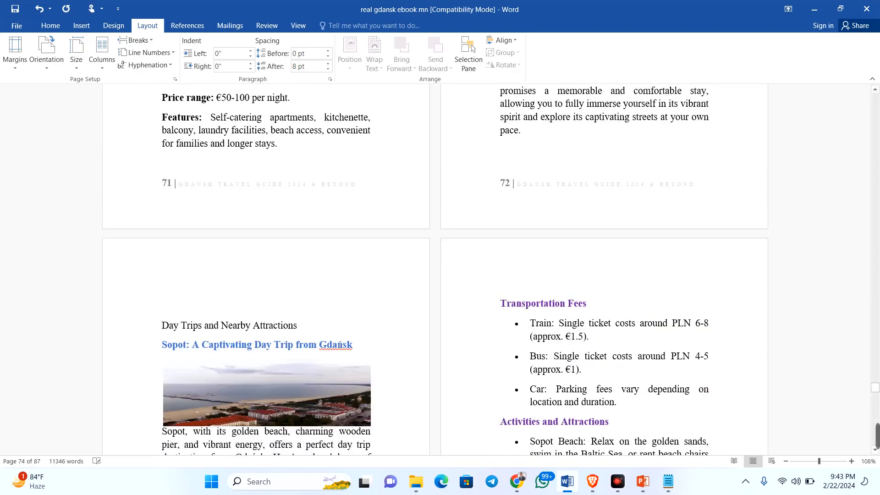
key(Return)
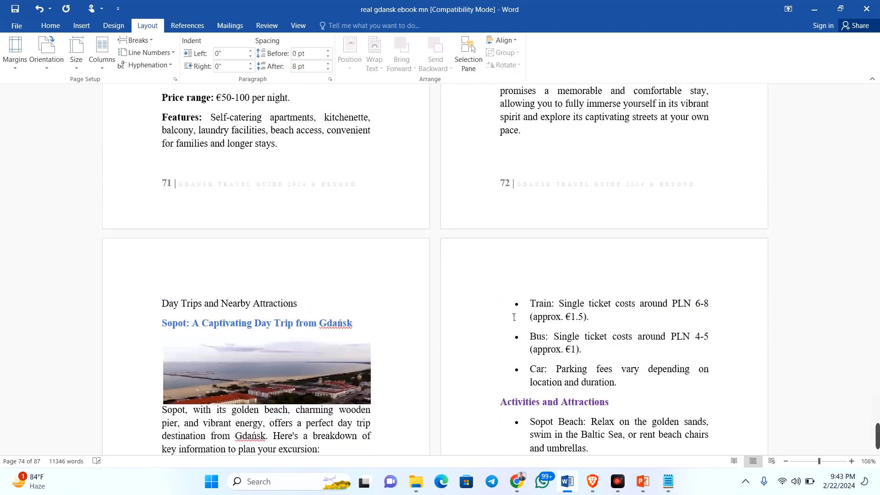
- Reapply the Heading 1 style to the Day Trips and Nearby Attractions title
click(145, 310)
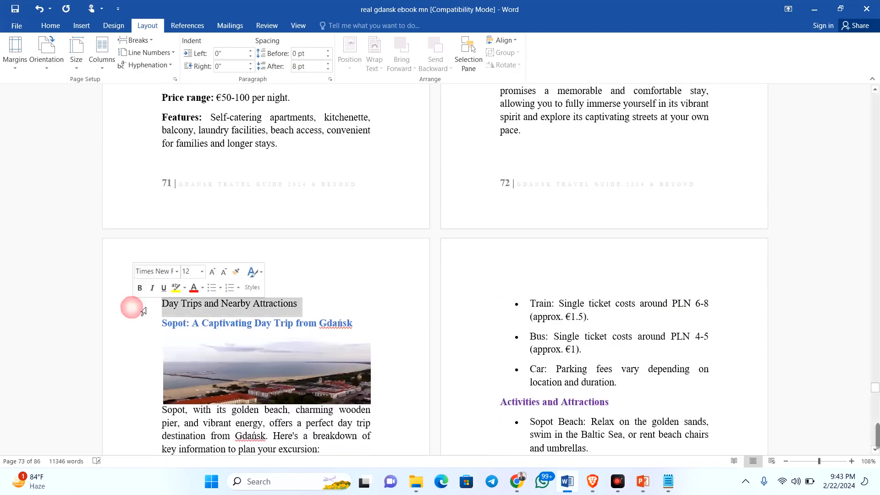
click(50, 26)
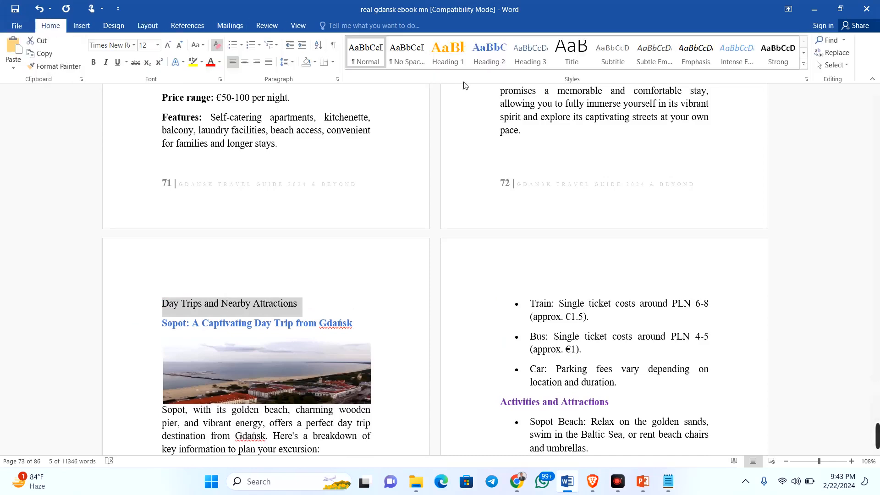
click(448, 52)
- Insert blank lines above the Malbork Castle heading on page 76 to move it and its picture to page 77
scroll(393, 249, down, 15)
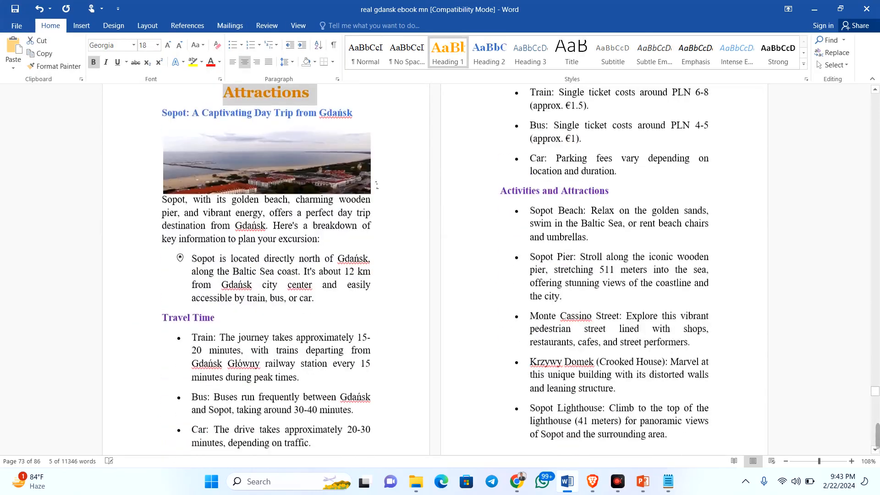
scroll(377, 184, down, 6)
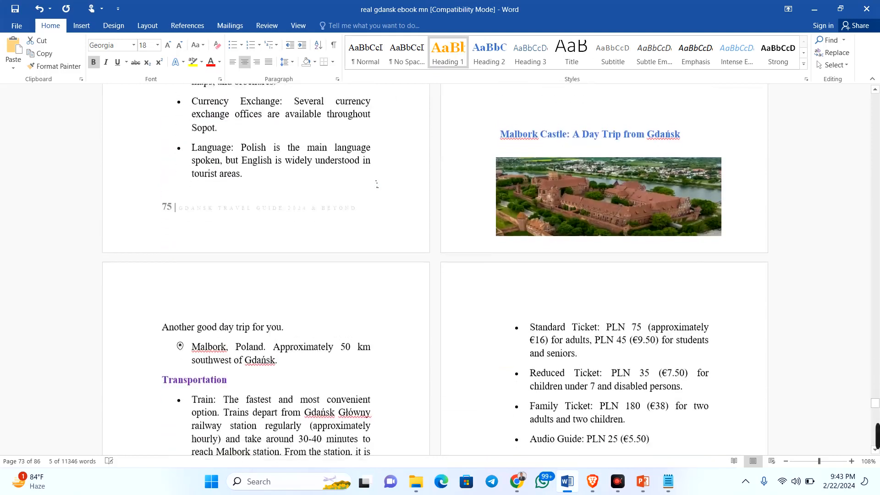
scroll(523, 195, up, 3)
click(522, 195)
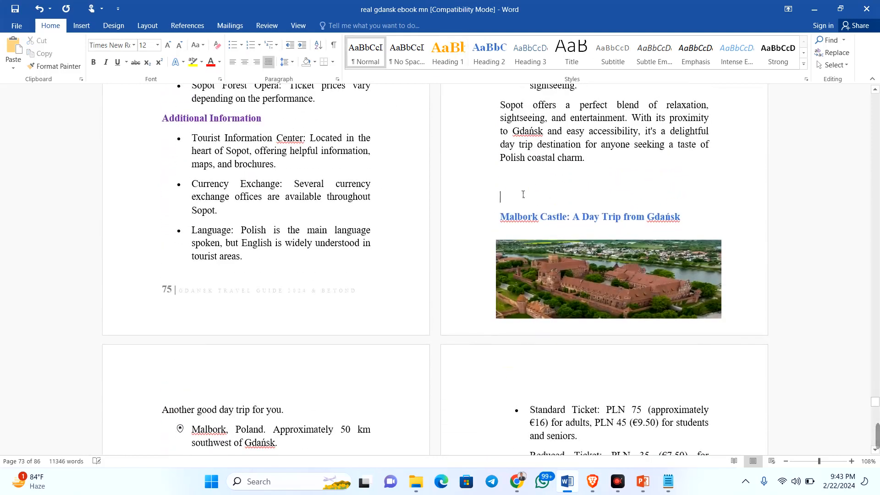
key(Return)
key(Return)
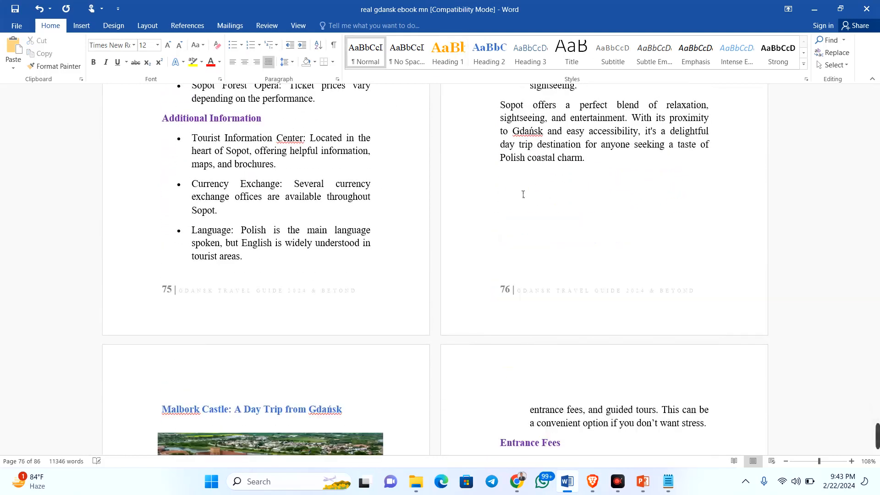
- Push the Time needed heading from the end of page 78 onto the top of page 79
scroll(523, 195, down, 12)
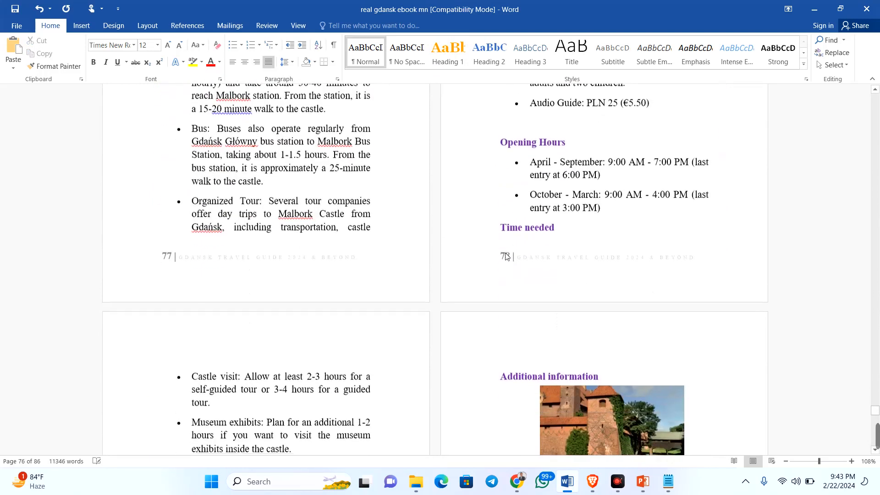
click(498, 227)
key(Return)
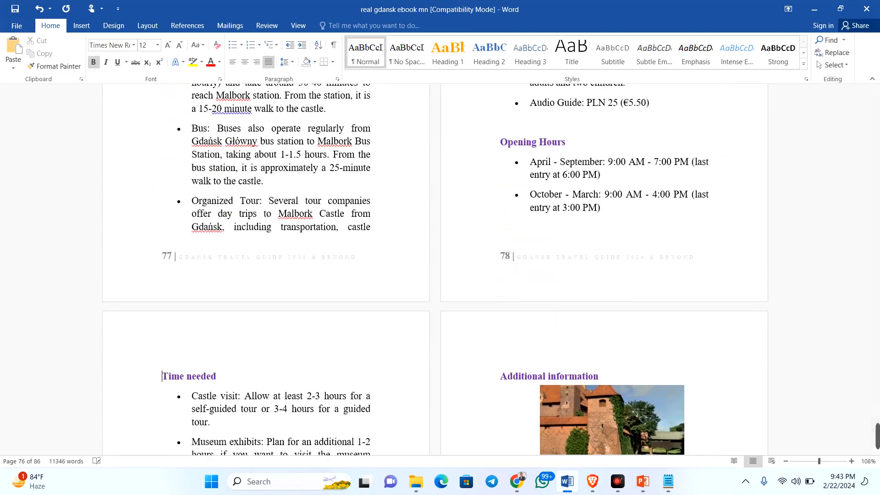
- Push the Westerplatte section's Transportation heading from the end of page 82 onto the top of page 83
scroll(502, 233, down, 10)
scroll(504, 233, down, 14)
scroll(505, 231, down, 5)
scroll(499, 199, up, 7)
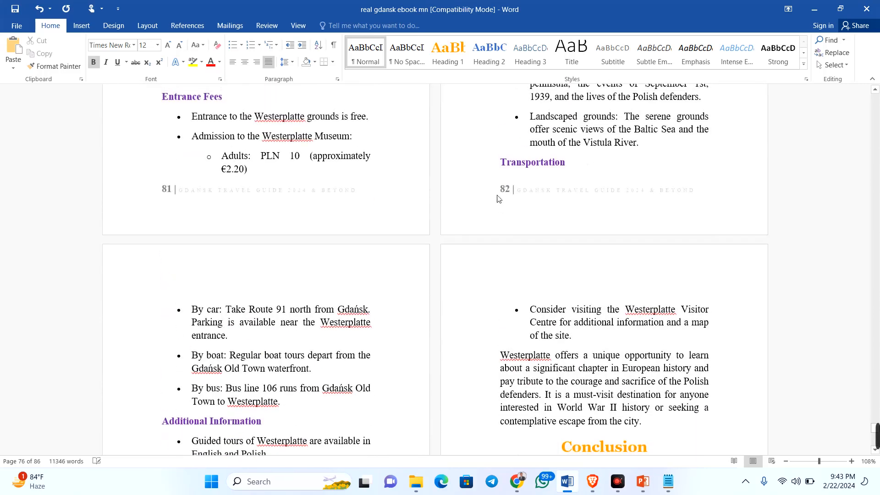
click(506, 166)
key(ctrl+Return)
- Insert a page break before the Conclusion title on page 84 so the chapter starts on page 85
scroll(511, 168, down, 8)
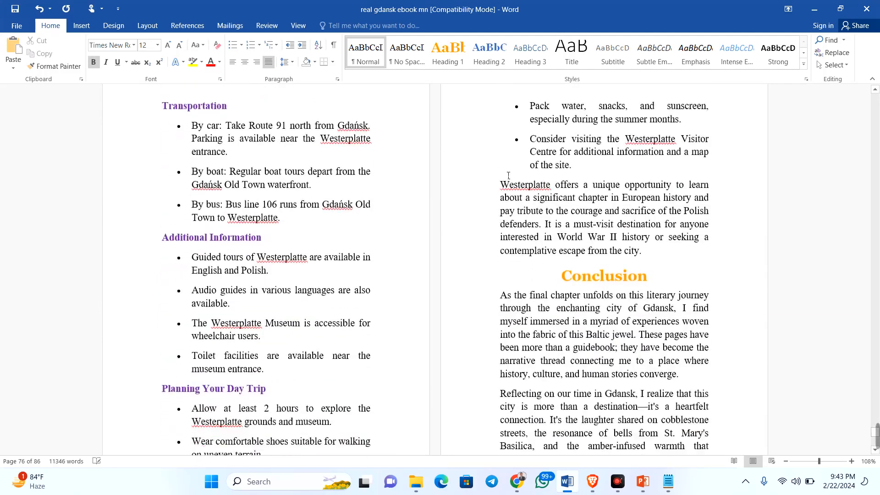
scroll(567, 195, up, 2)
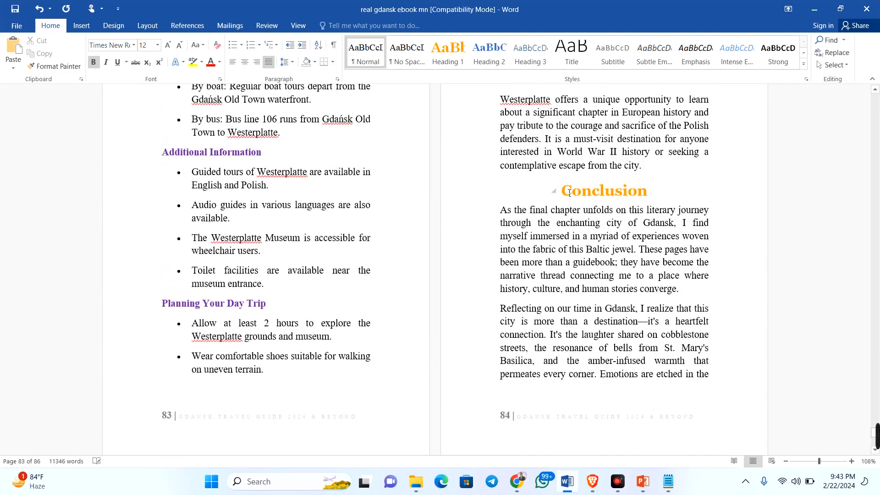
click(570, 193)
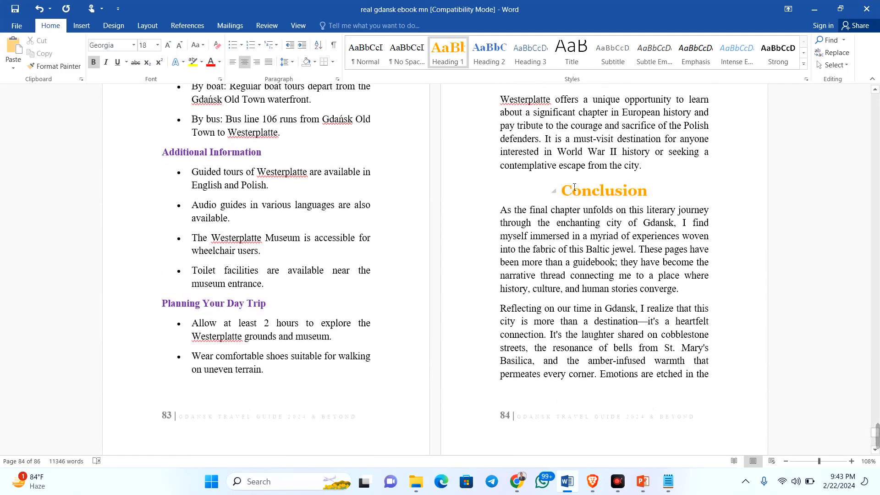
key(ctrl+Return)
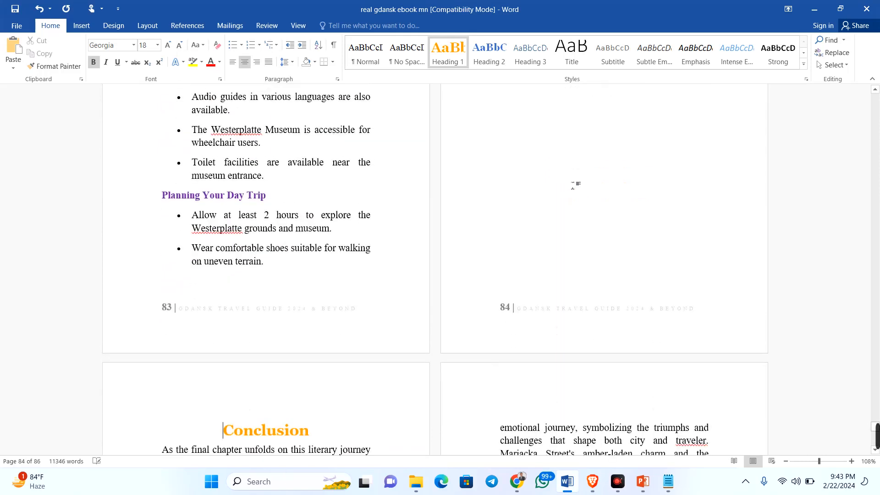
- Check the page layout of the Conclusion chapter through to the last page of the ebook
scroll(504, 255, down, 14)
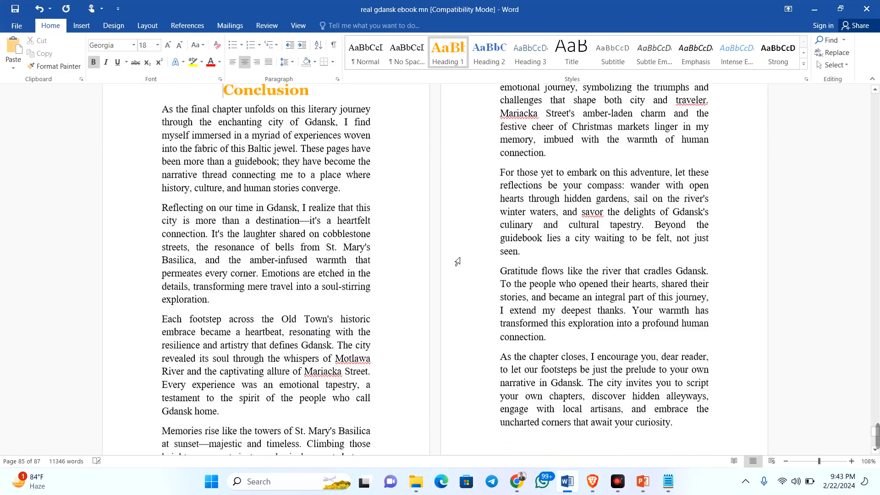
scroll(450, 262, down, 5)
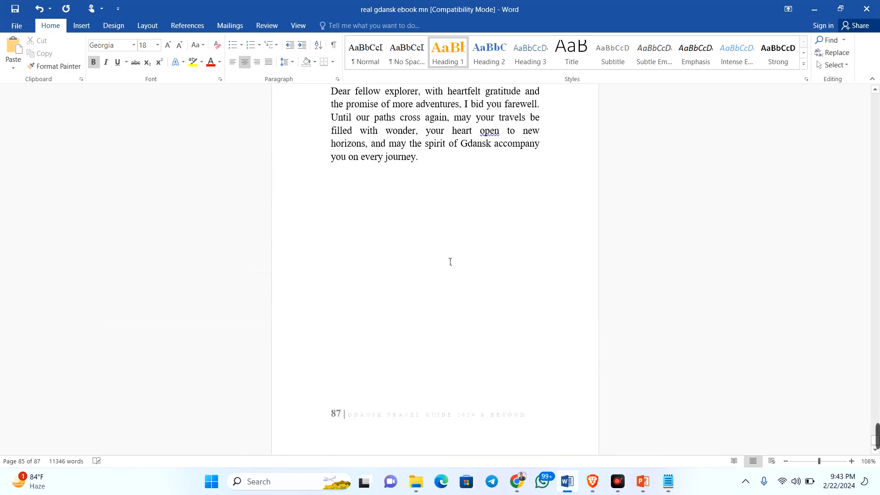
scroll(451, 262, down, 2)
scroll(449, 261, up, 3)
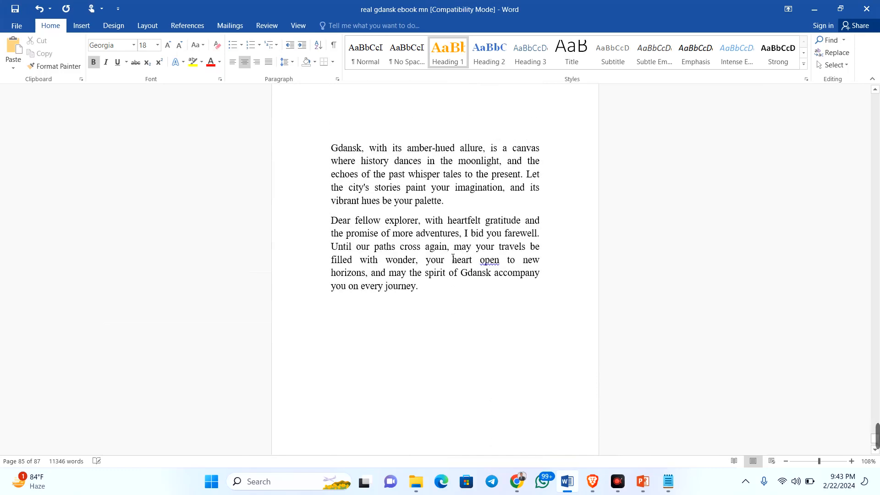
- Return to the title page at the start of the ebook and enlarge the GDANSK title to 48 pt
scroll(447, 256, up, 3)
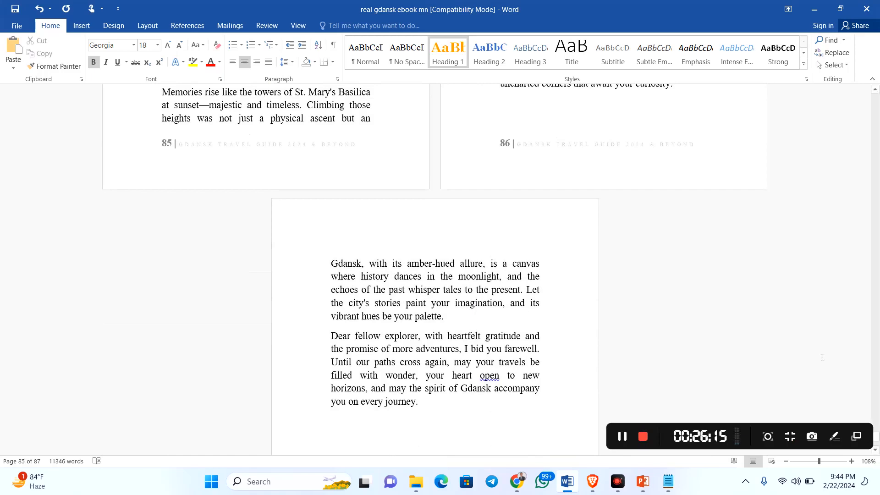
click(804, 364)
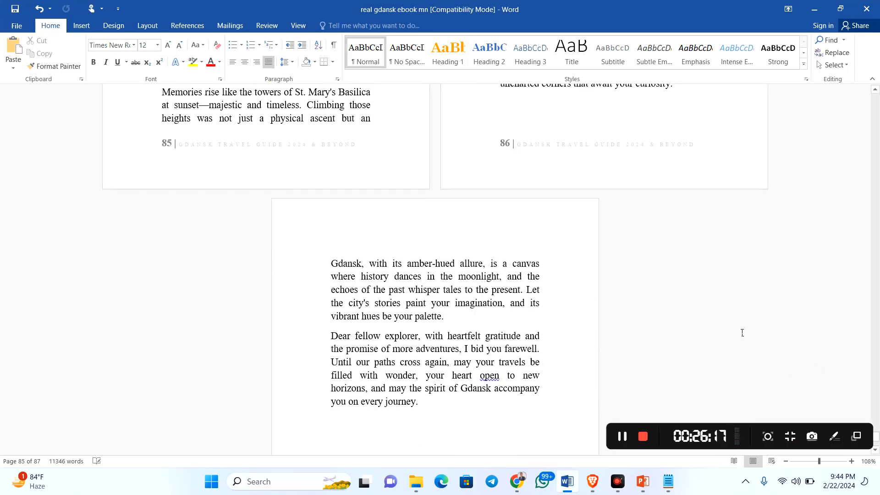
scroll(733, 335, up, 1)
scroll(734, 335, up, 1)
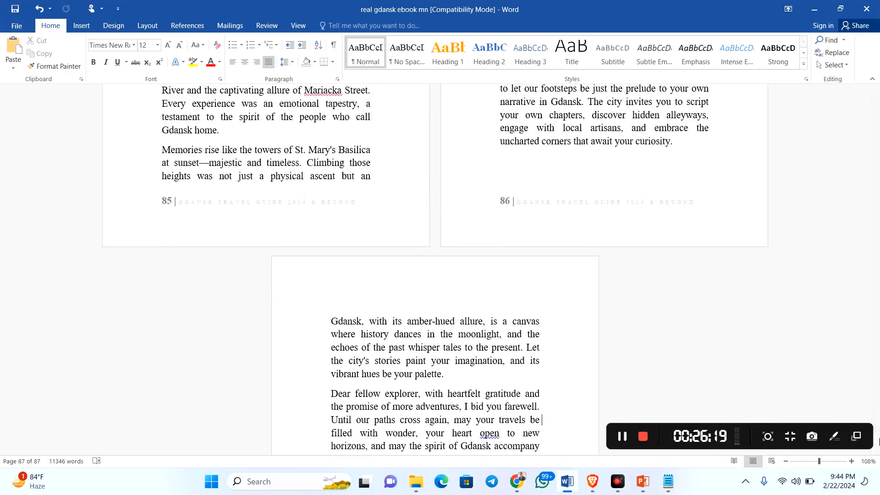
scroll(706, 329, up, 20)
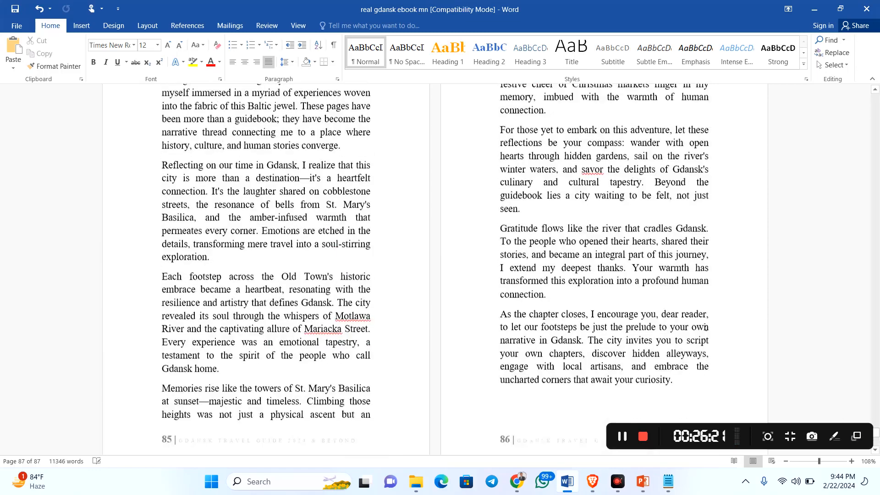
scroll(705, 327, up, 10)
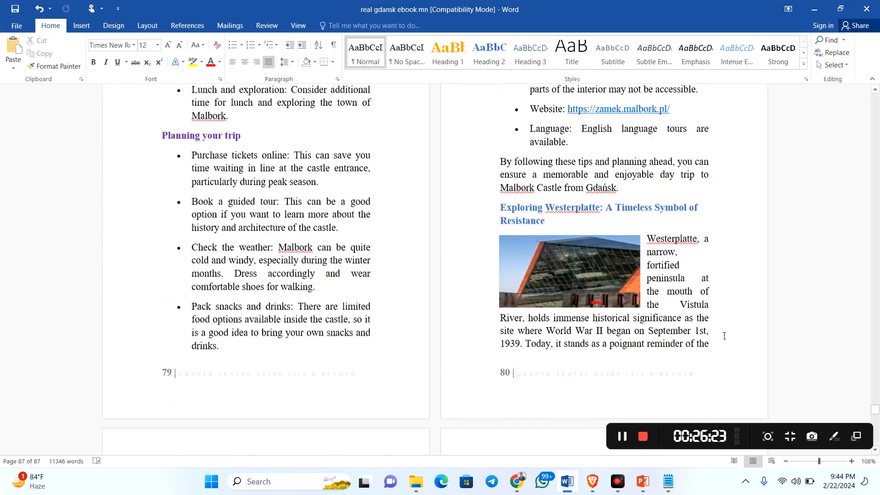
drag(876, 410, 874, 99)
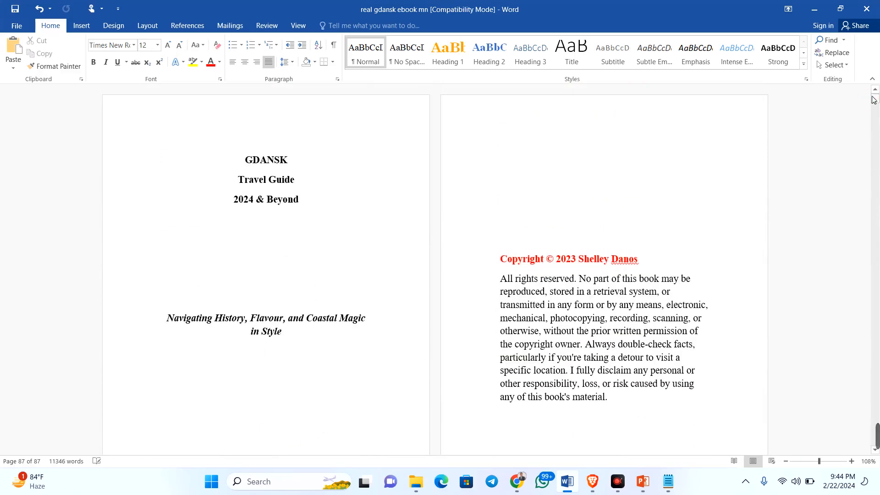
click(148, 165)
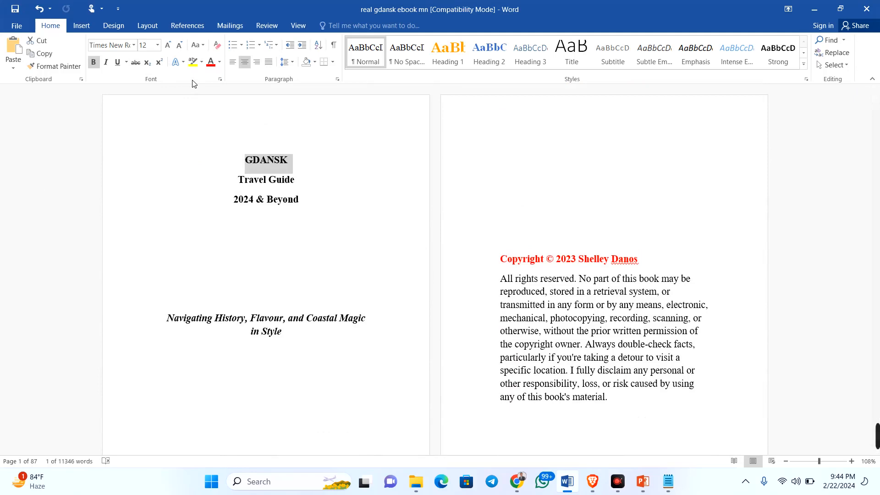
click(157, 45)
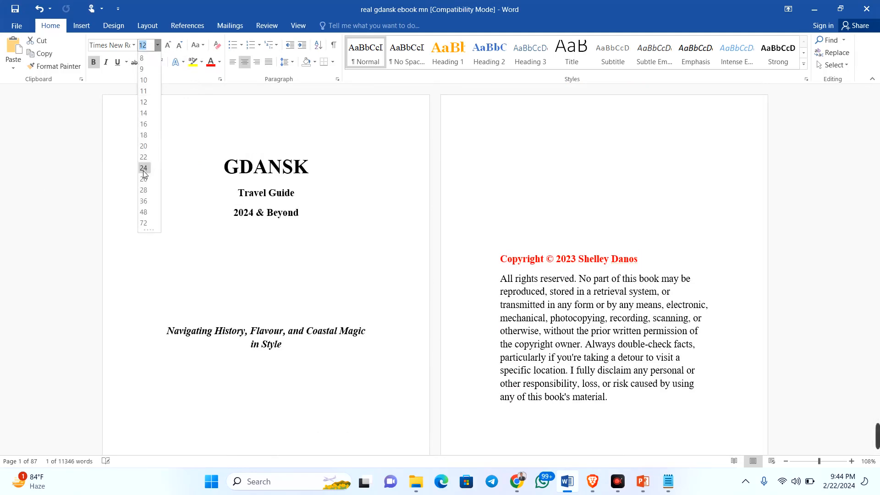
click(144, 212)
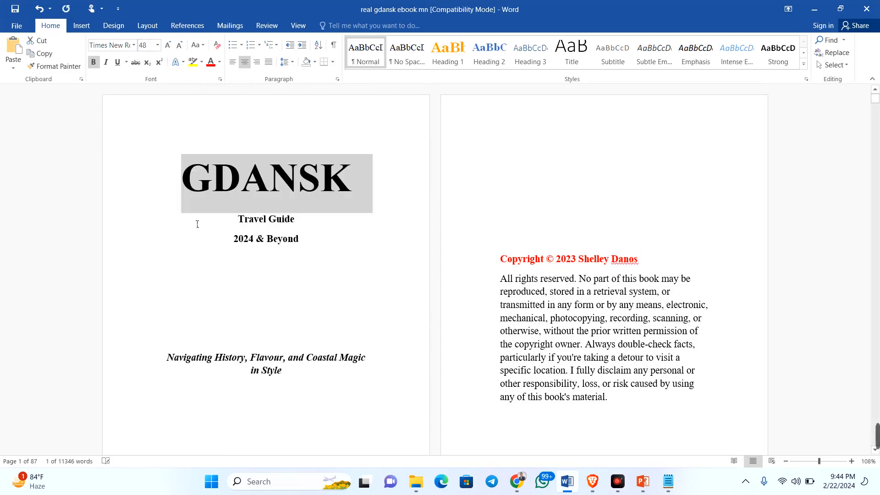
- Set the Travel Guide line on the title page to 26 pt
click(124, 226)
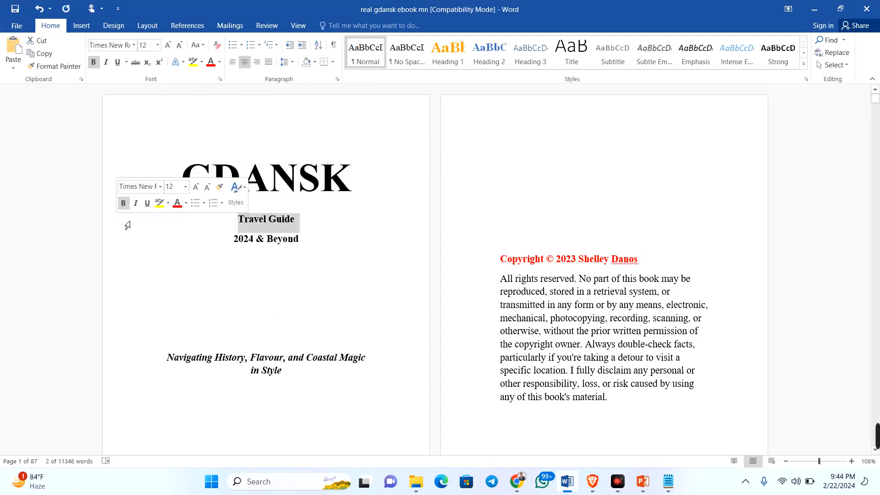
click(154, 47)
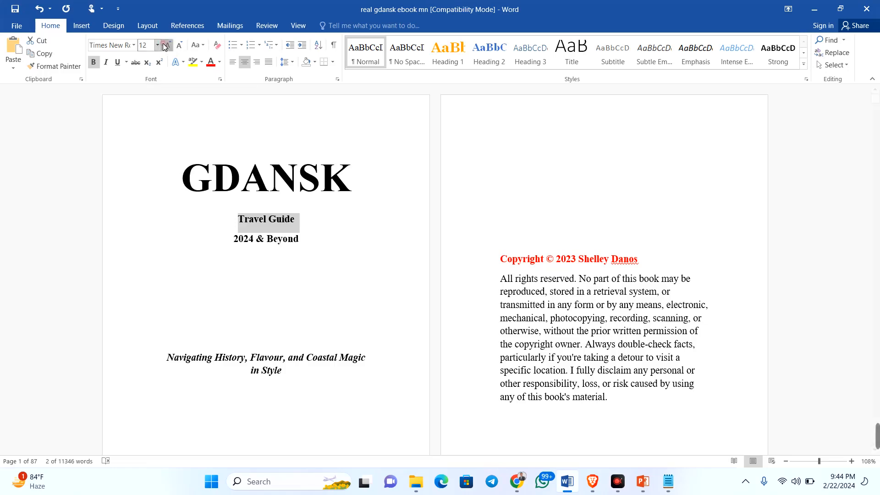
click(165, 48)
click(158, 46)
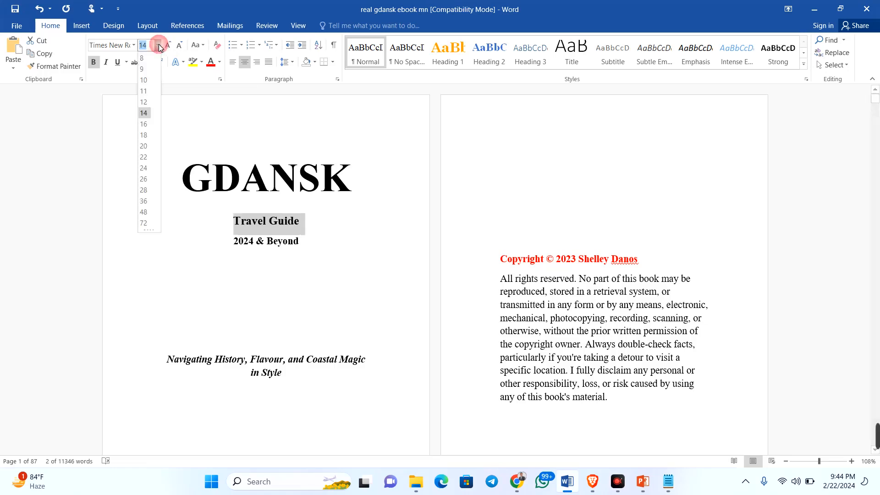
click(143, 179)
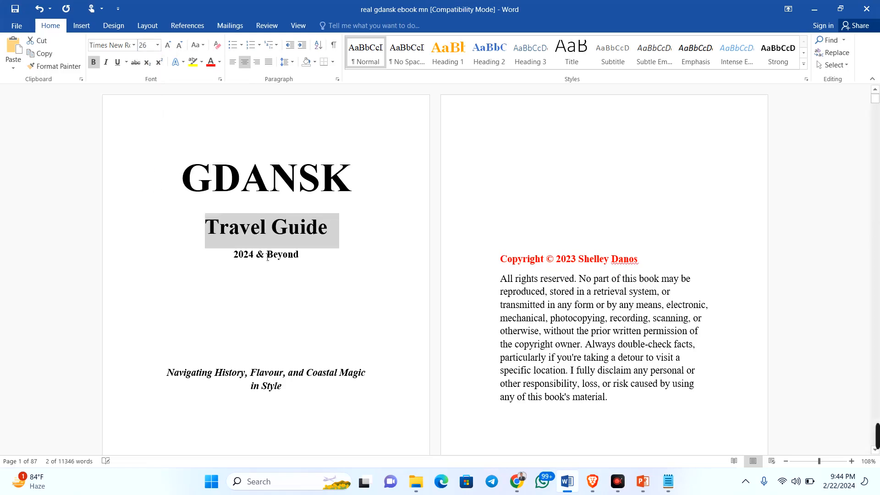
click(270, 271)
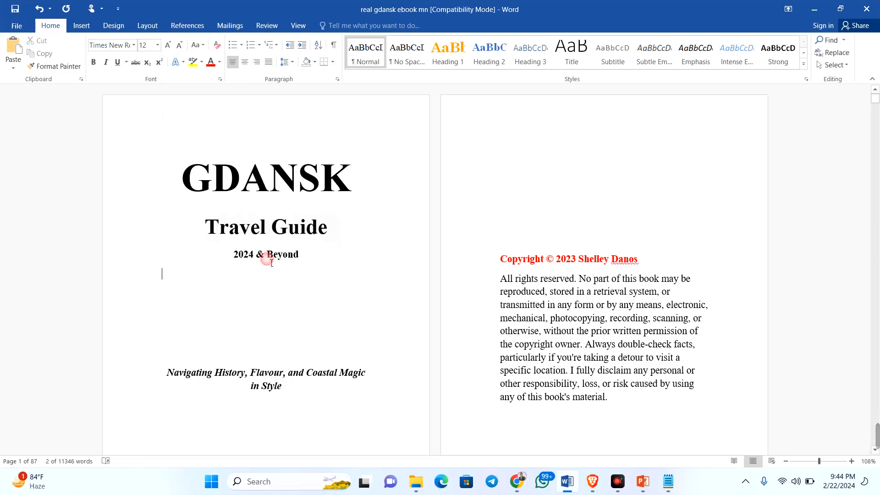
- Change the font of the GDANSK title to Arial Rounded MT Bold
click(139, 186)
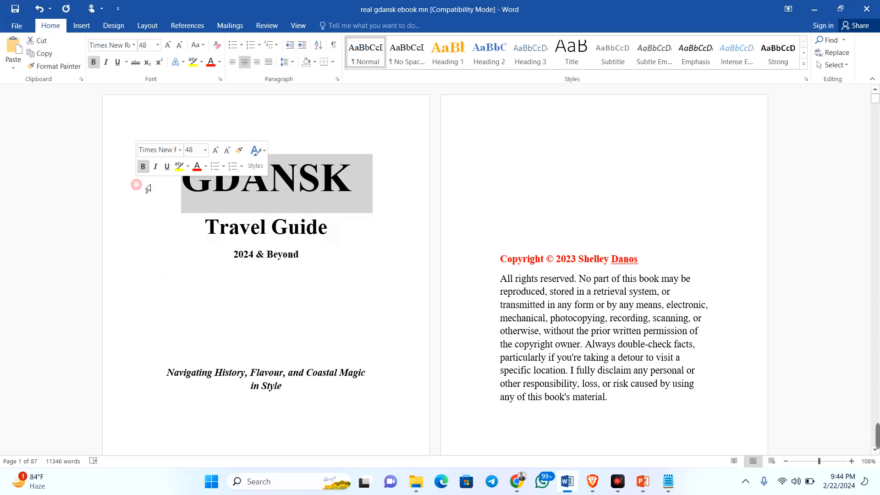
click(134, 45)
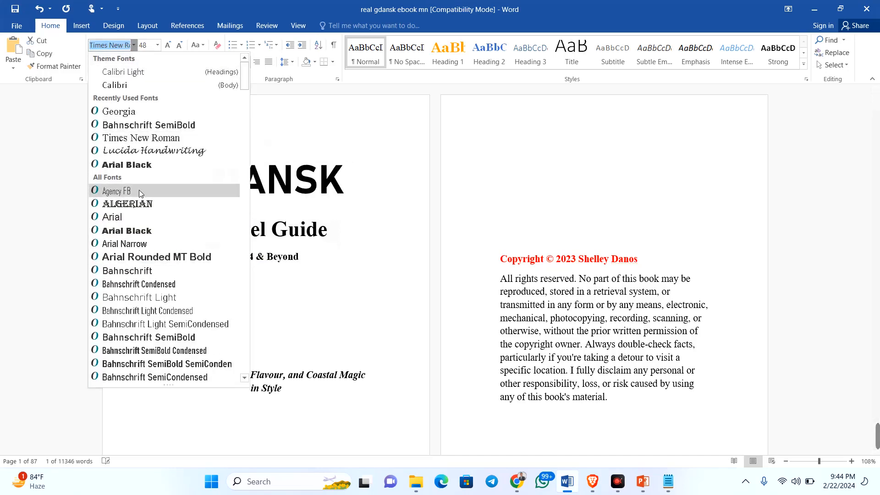
click(148, 257)
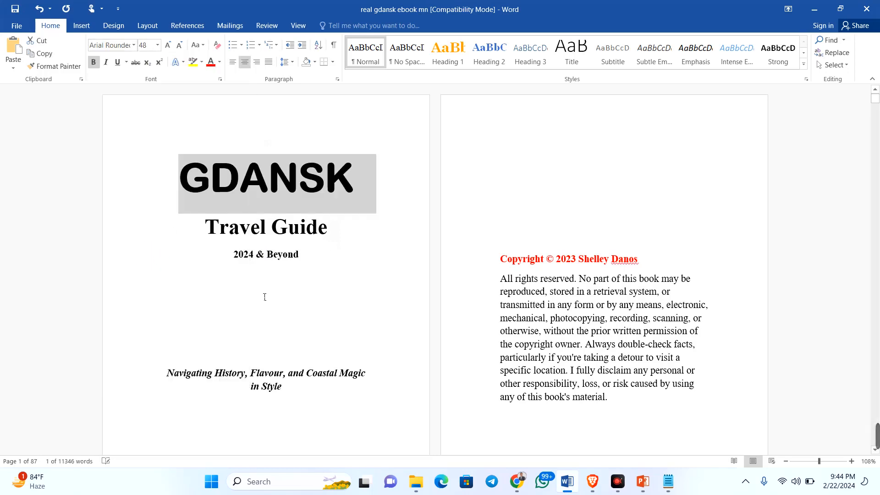
- Enlarge the author's name at the foot of the title page to 16 pt
scroll(225, 282, down, 2)
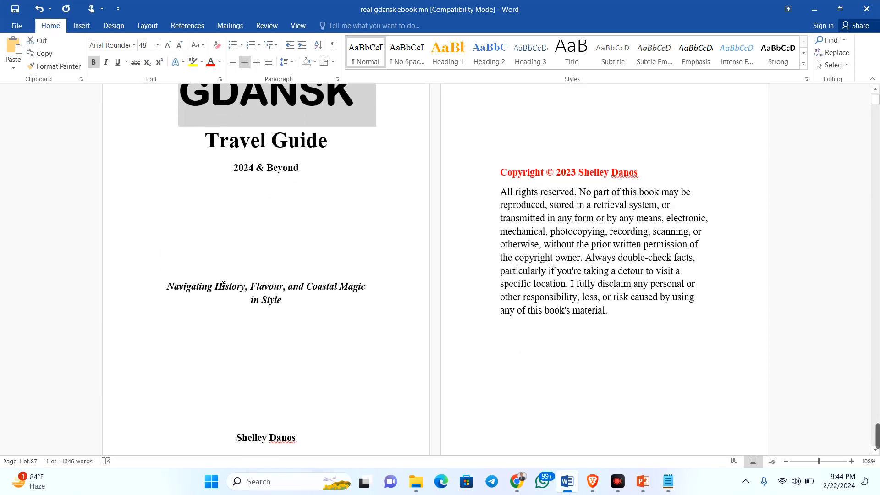
drag(178, 290, 332, 315)
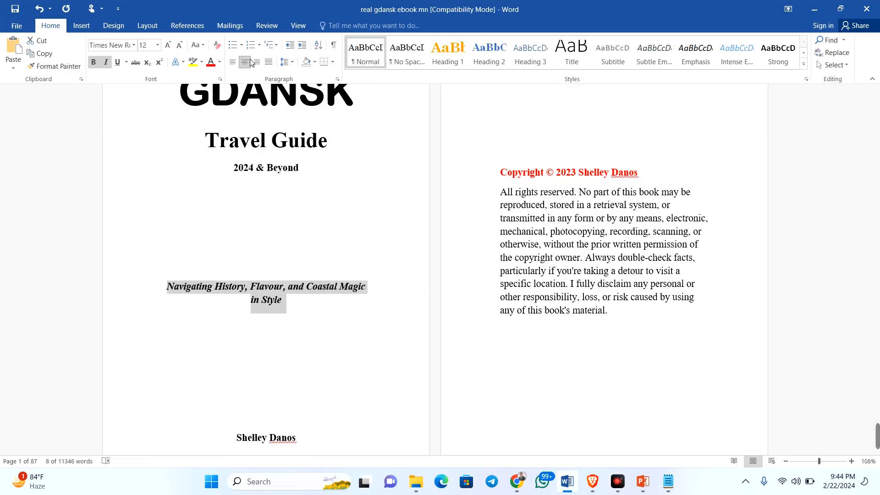
scroll(236, 202, down, 5)
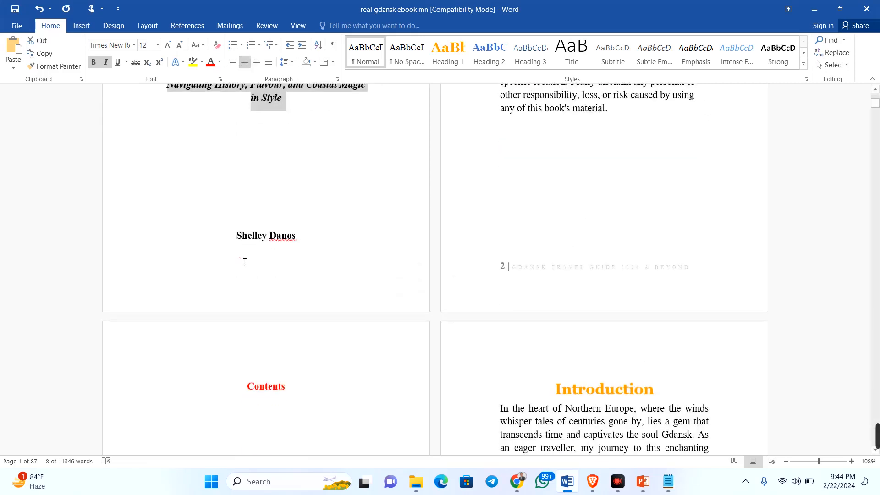
click(233, 235)
click(130, 236)
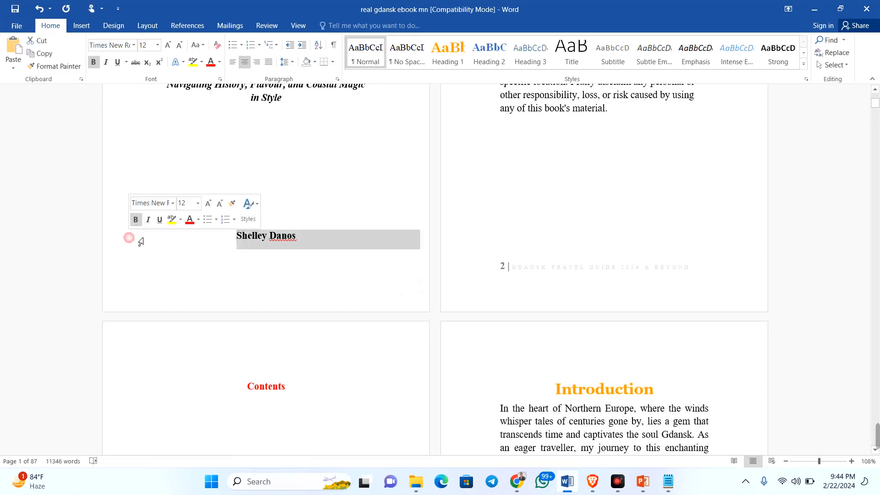
click(157, 45)
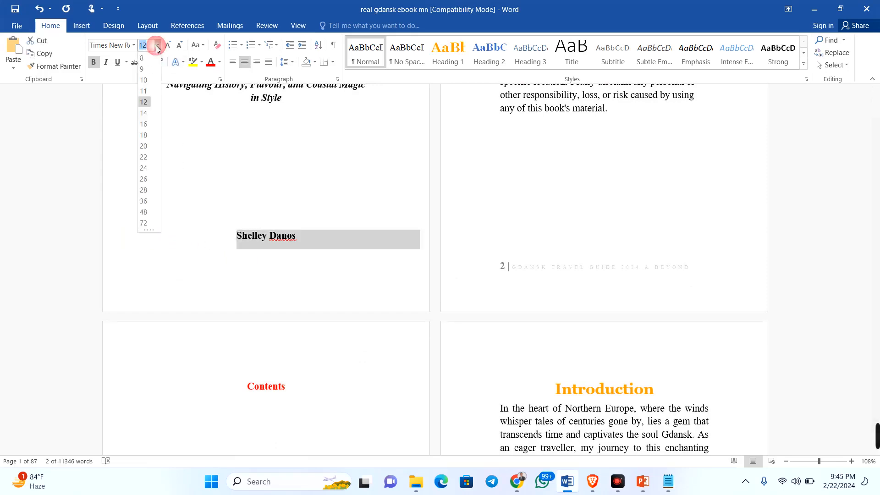
click(145, 124)
click(310, 201)
- Centre the copyright line and the rights paragraph on page 2
scroll(332, 198, up, 7)
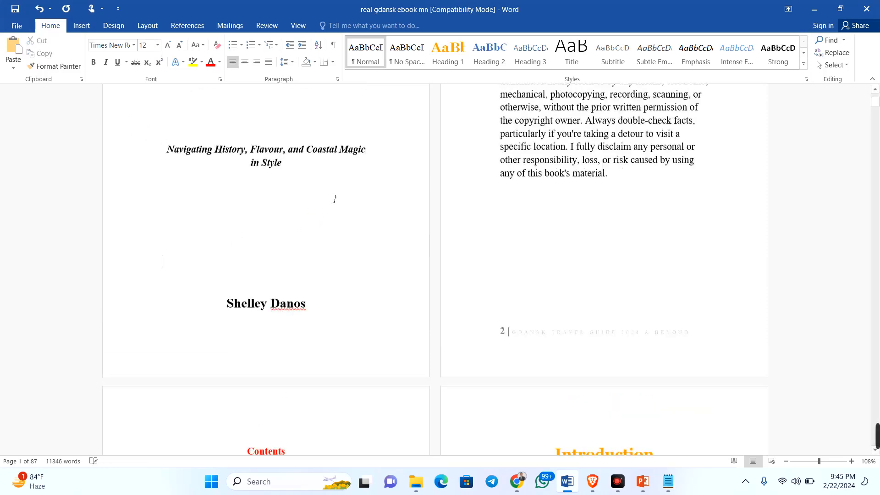
scroll(437, 189, down, 8)
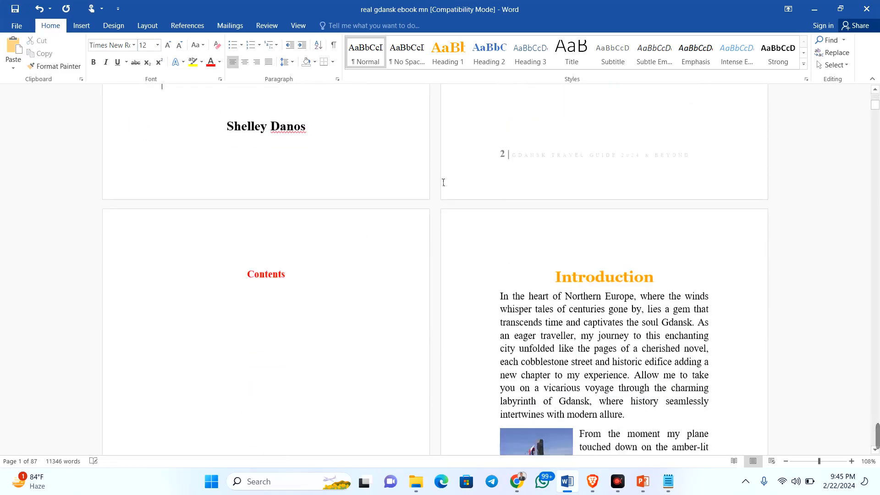
scroll(582, 165, up, 4)
scroll(582, 165, up, 4)
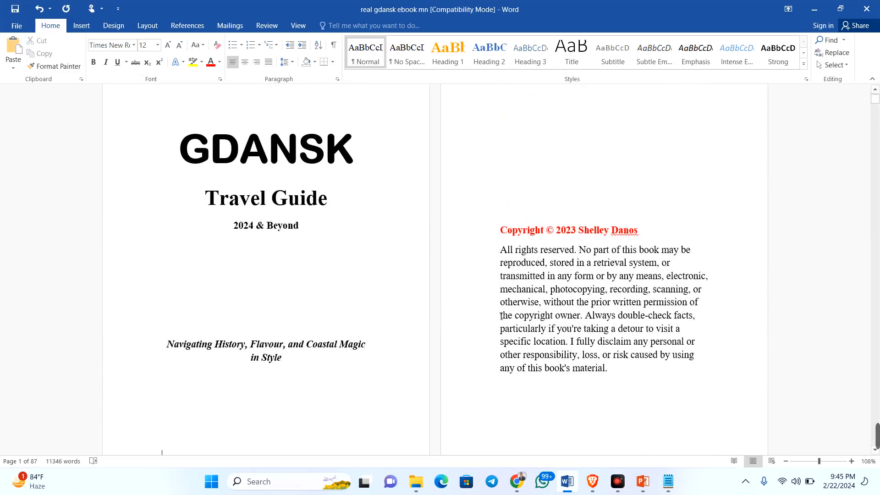
drag(610, 370, 501, 228)
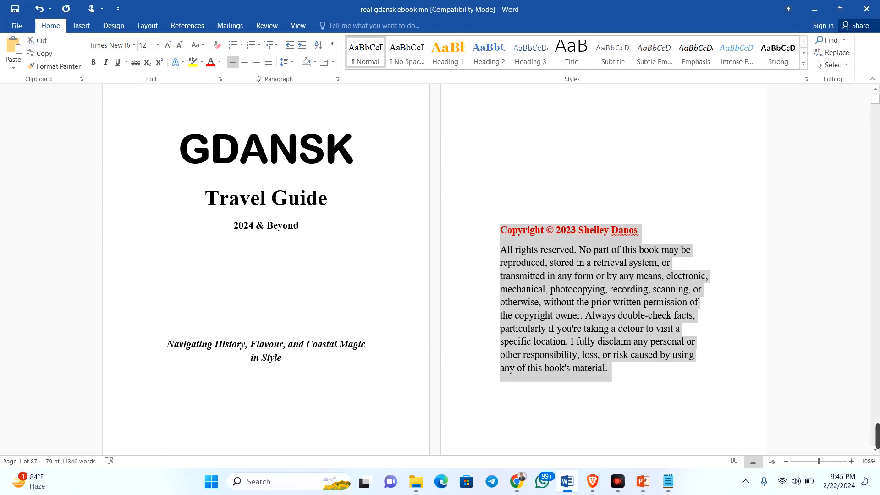
click(246, 63)
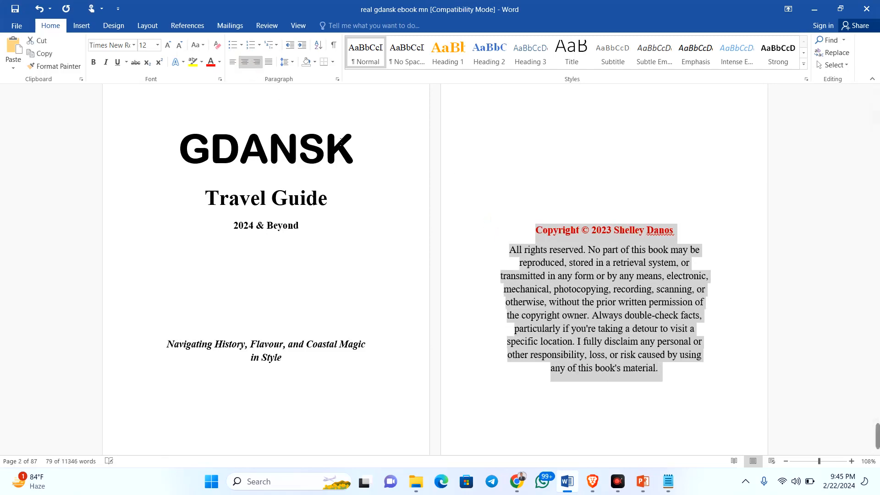
click(502, 189)
- Open the custom table of contents settings for the empty line beneath the Contents heading on page 3
scroll(579, 181, down, 3)
scroll(578, 180, down, 10)
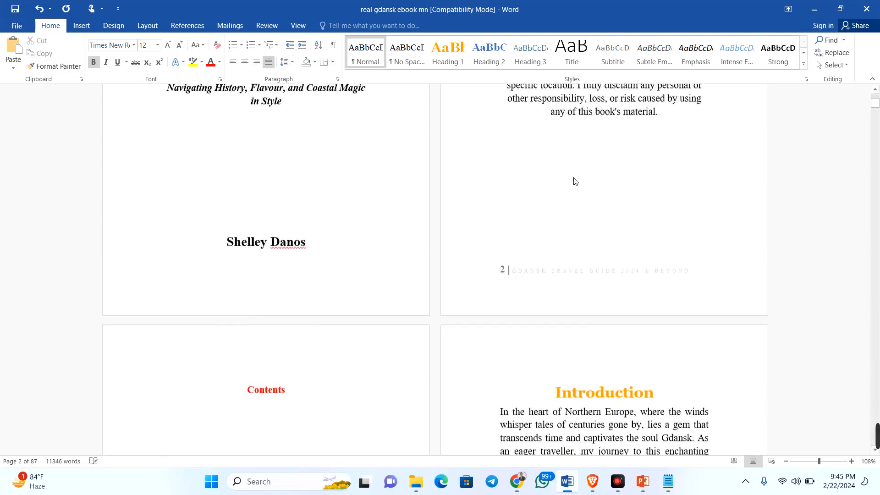
click(202, 183)
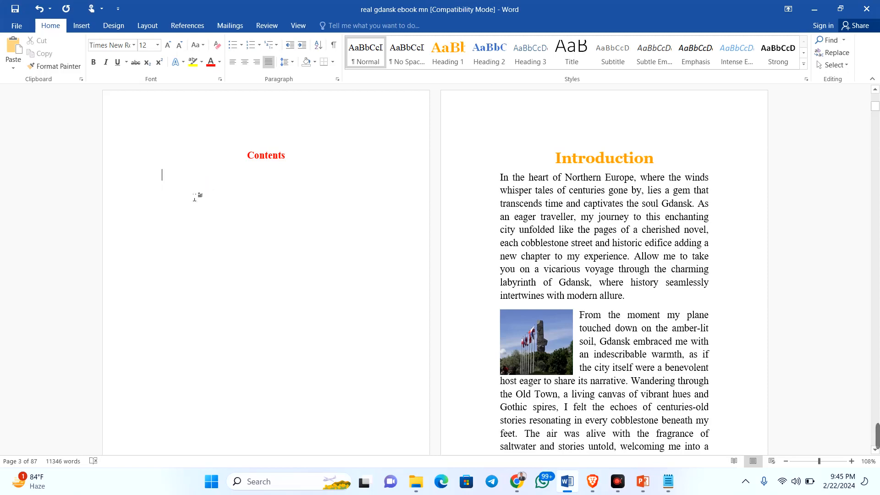
click(186, 26)
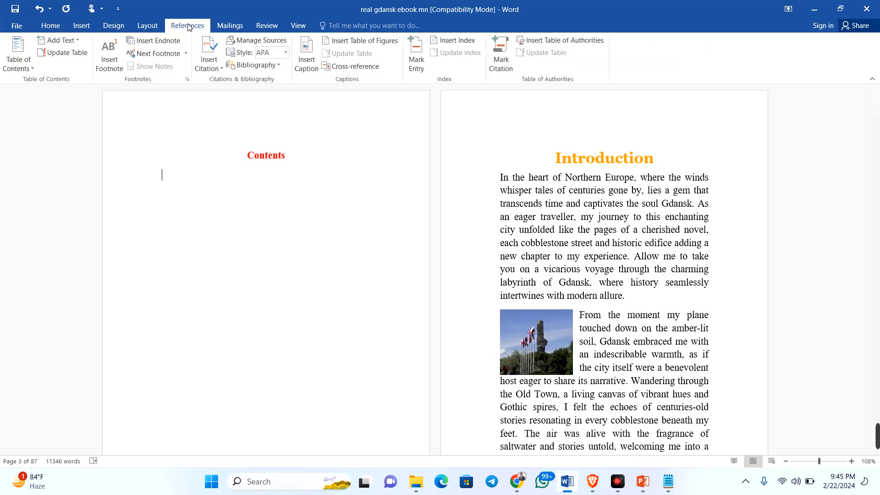
click(20, 63)
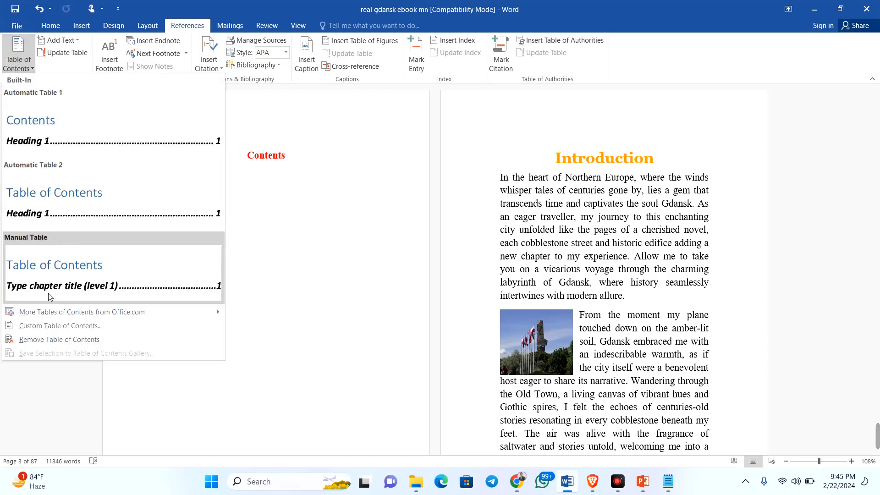
click(49, 327)
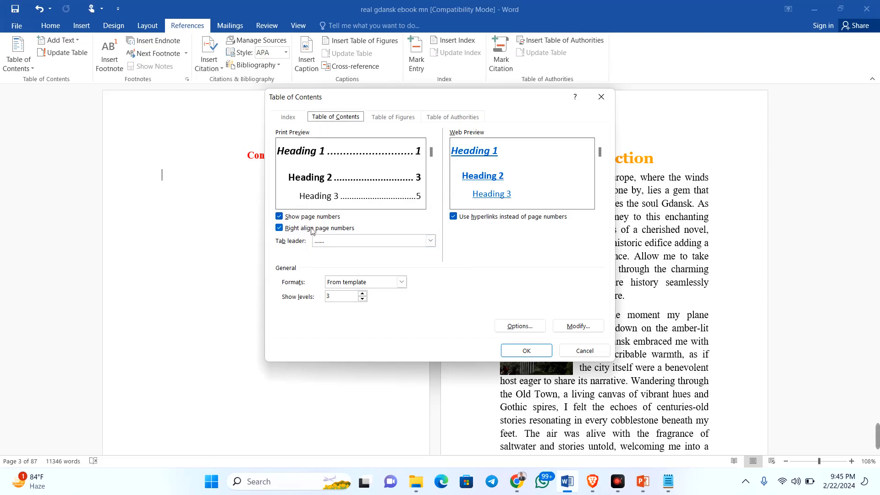
- Try the solid line, no leader and dashed line as tab leaders for the table of contents
click(352, 242)
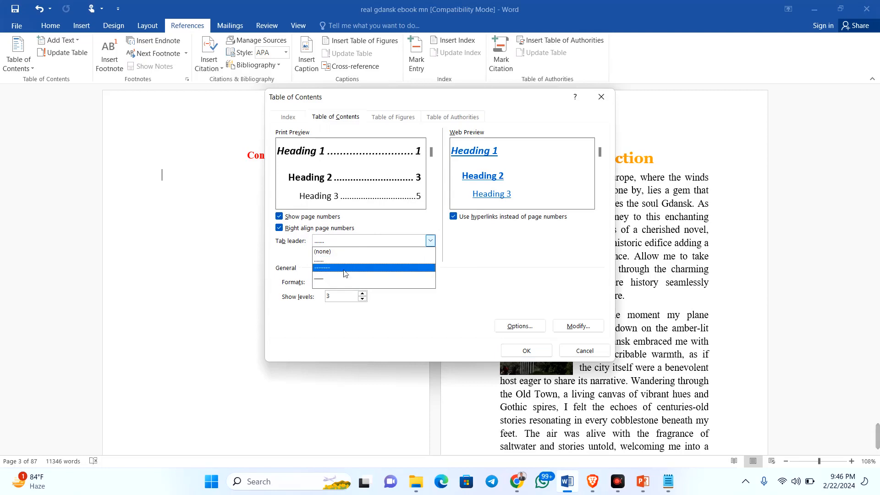
click(350, 263)
click(342, 243)
click(346, 276)
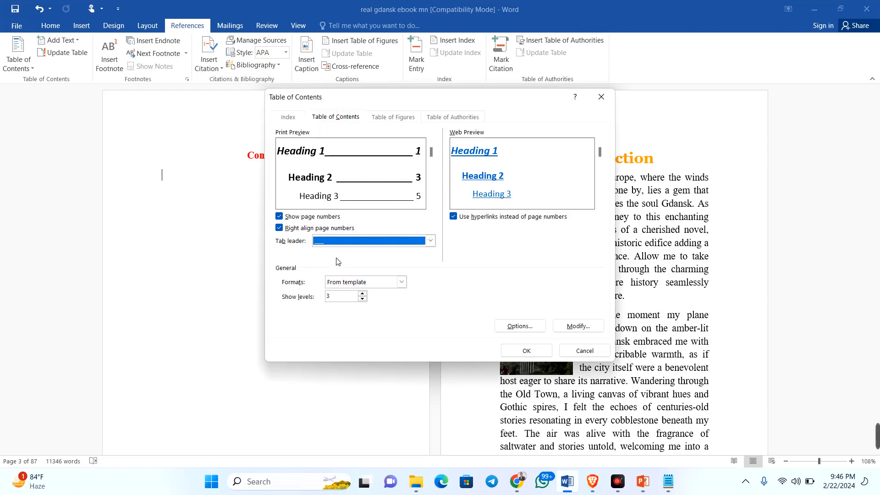
click(347, 243)
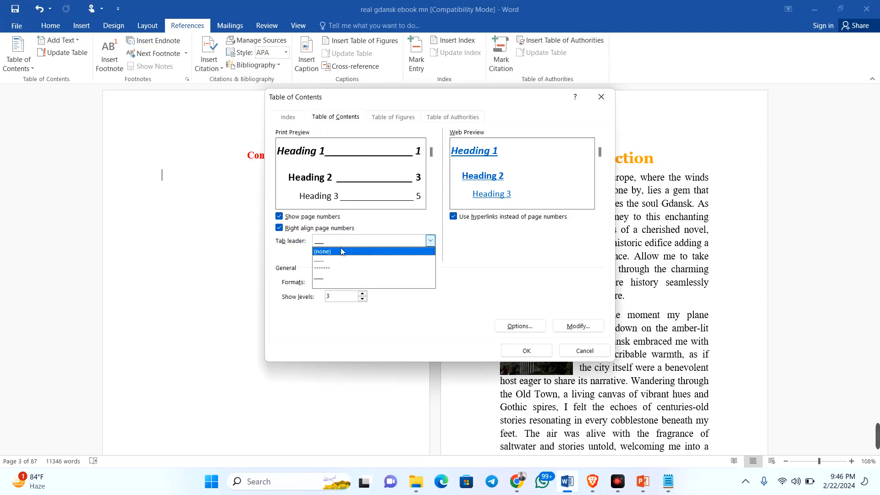
click(342, 252)
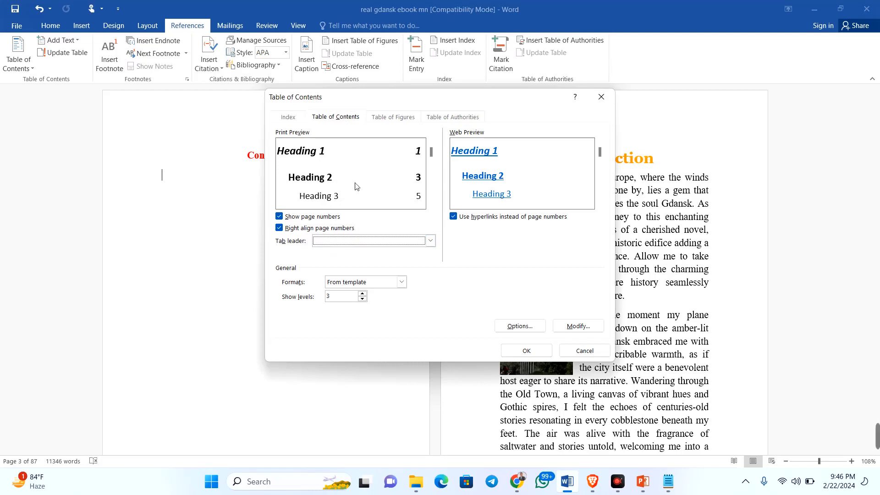
click(360, 243)
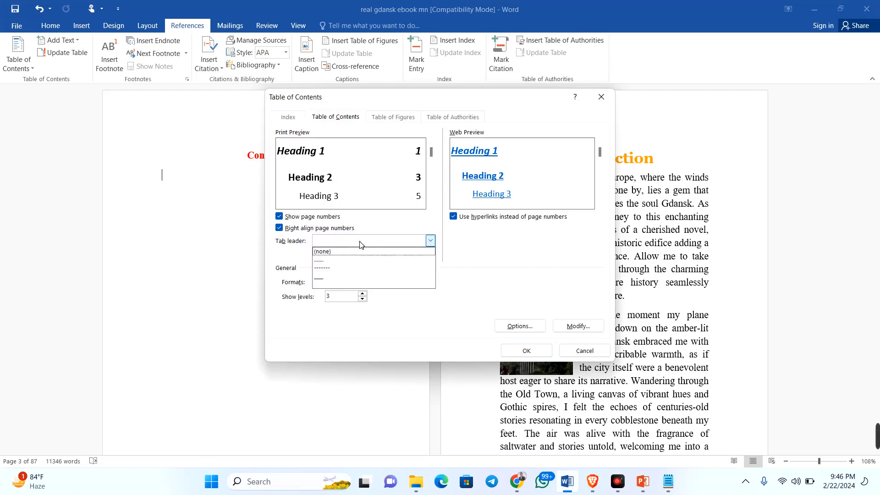
click(358, 267)
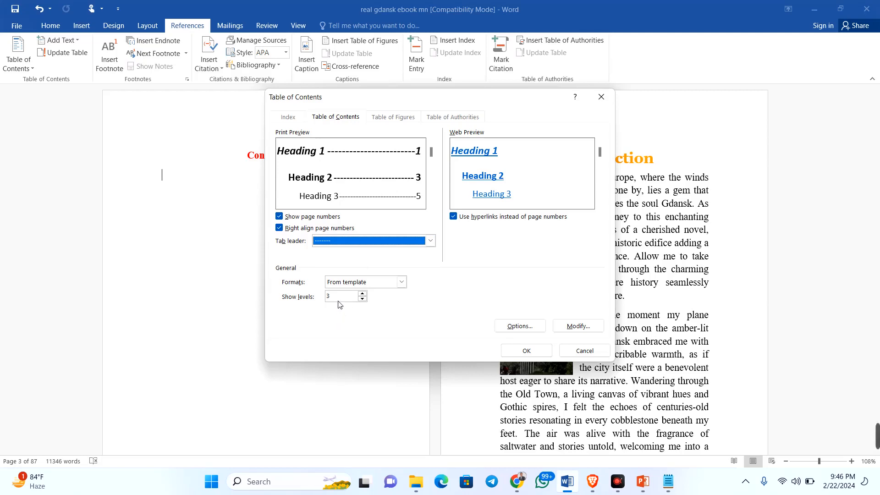
- Insert the table of contents with 2 levels in the Distinctive format, after trying the Formal format
click(362, 299)
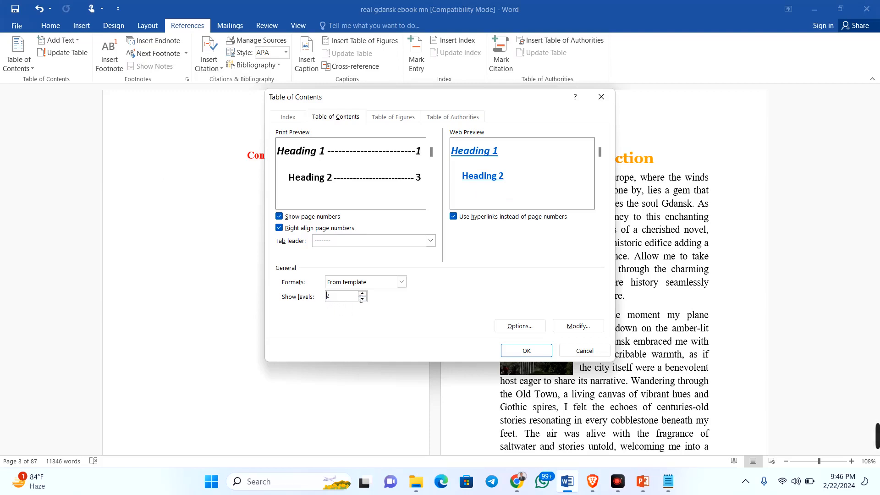
click(379, 284)
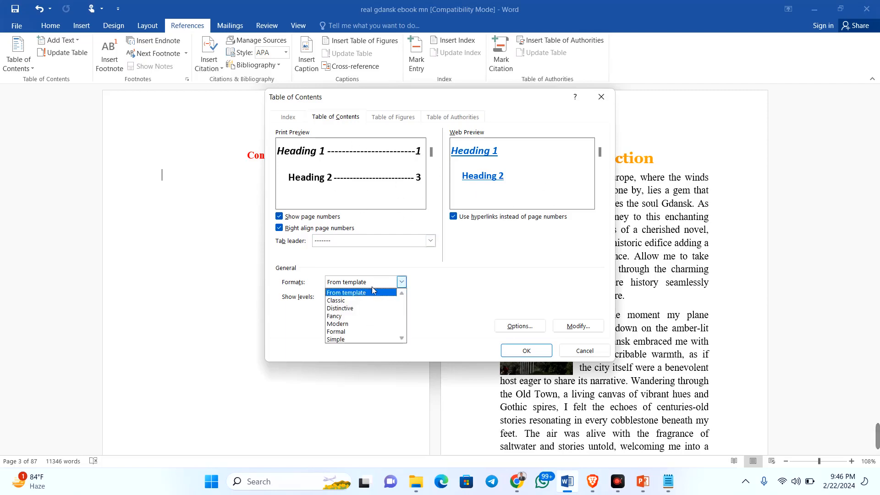
click(351, 333)
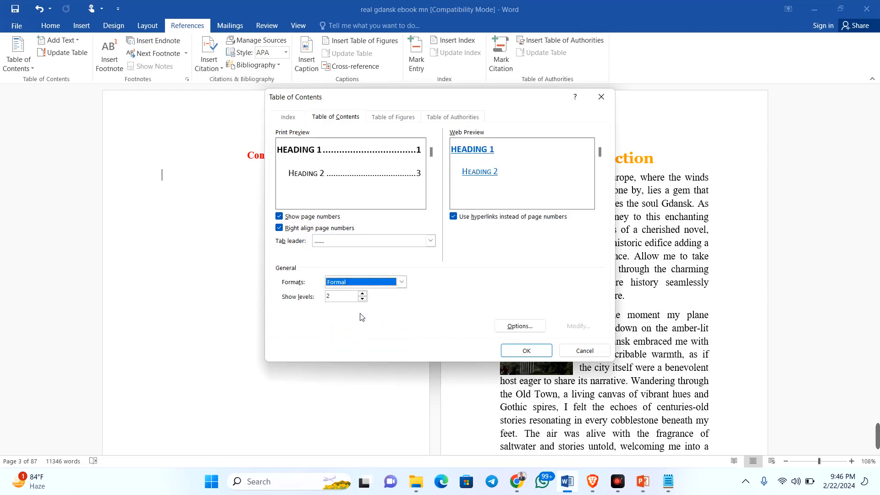
click(370, 286)
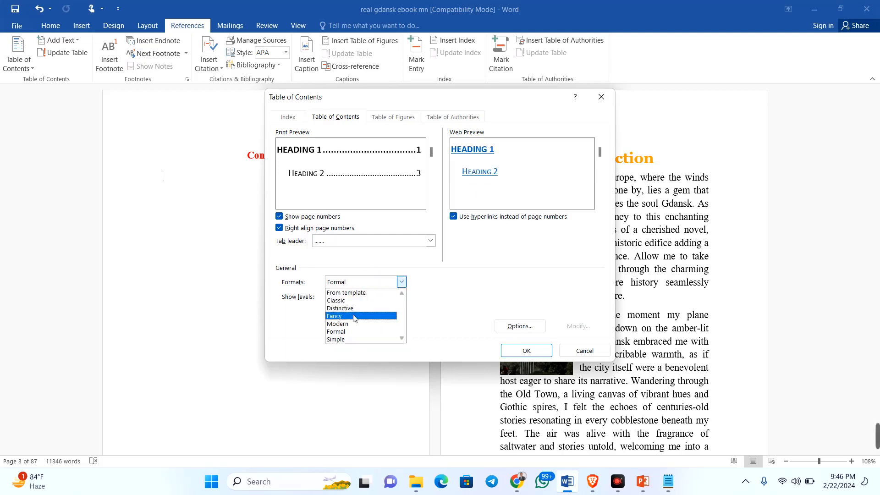
click(361, 305)
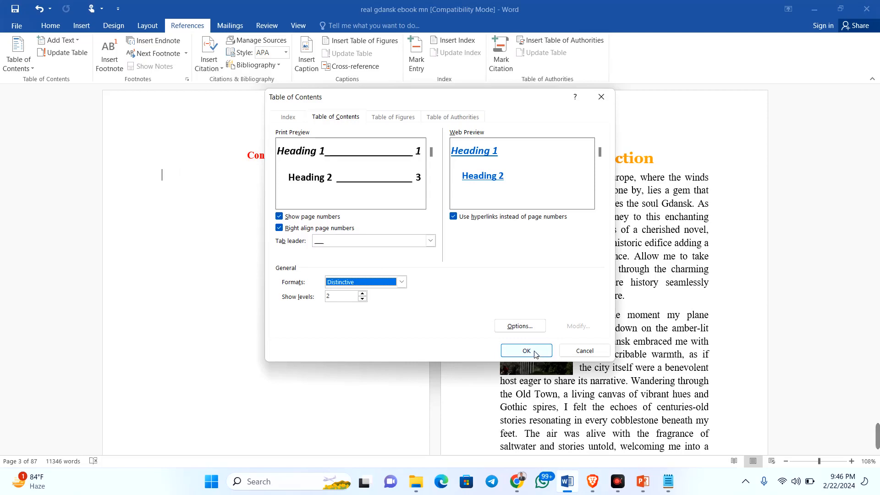
click(526, 351)
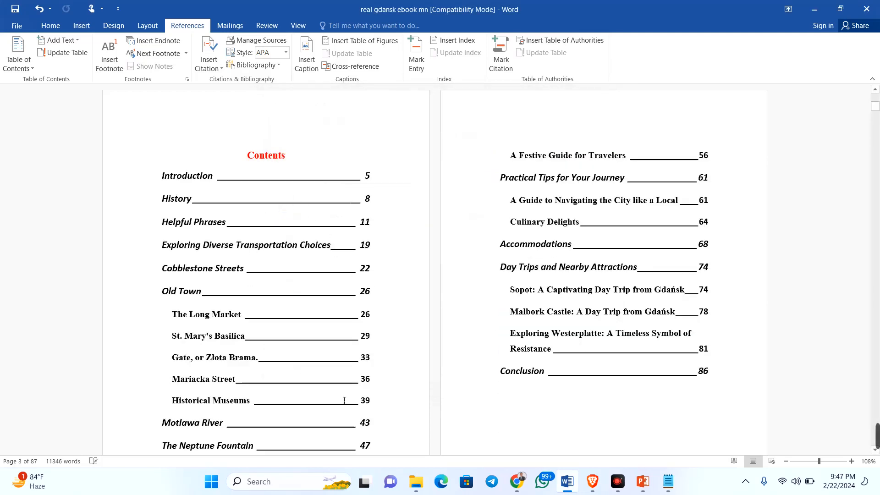
- Change the font colour of all table of contents entries, from Introduction through Conclusion, to dark blue
scroll(483, 266, down, 4)
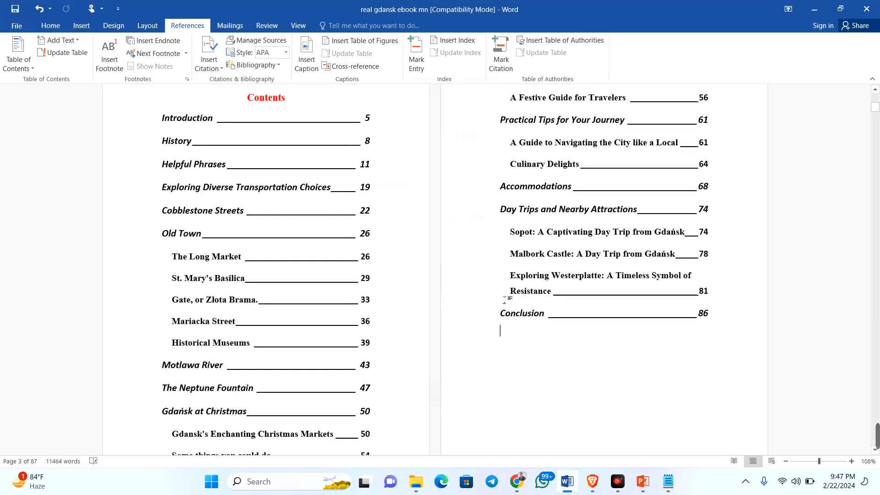
scroll(490, 302, up, 3)
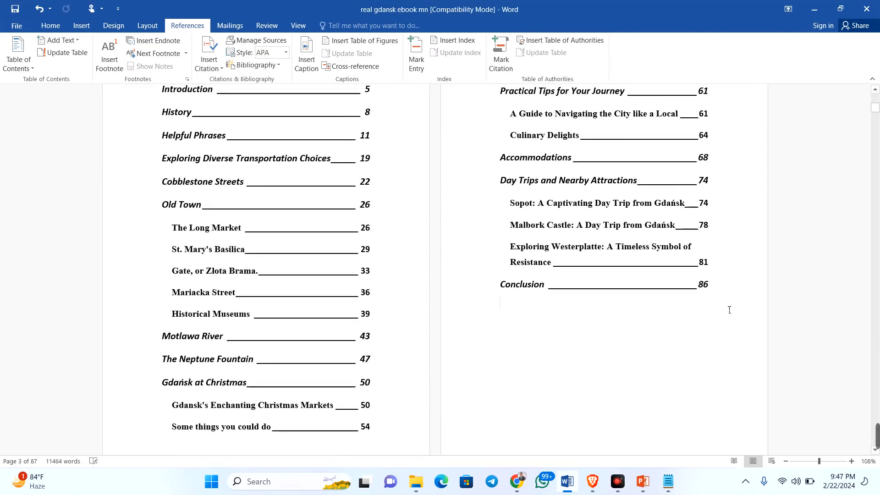
drag(724, 352, 163, 146)
click(51, 25)
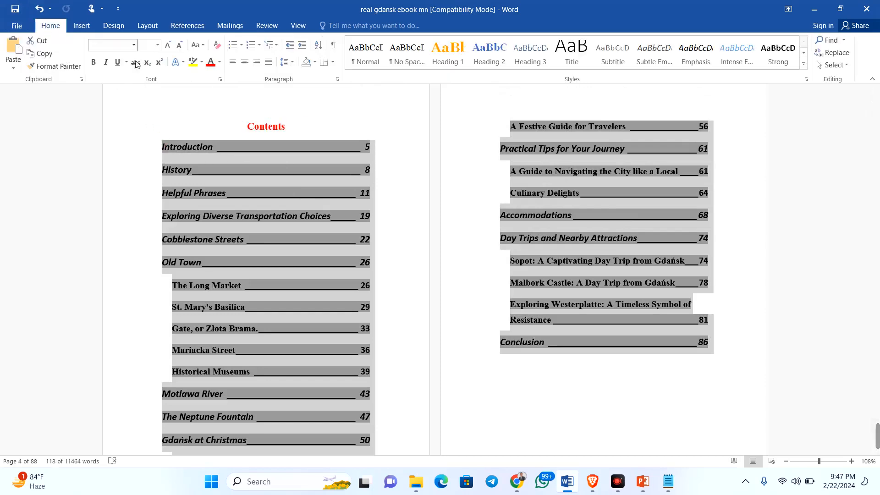
click(220, 62)
click(283, 161)
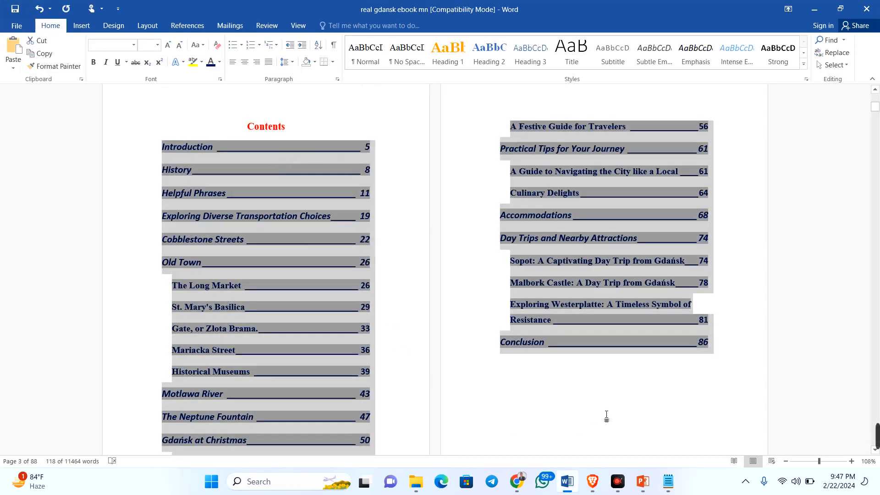
click(569, 392)
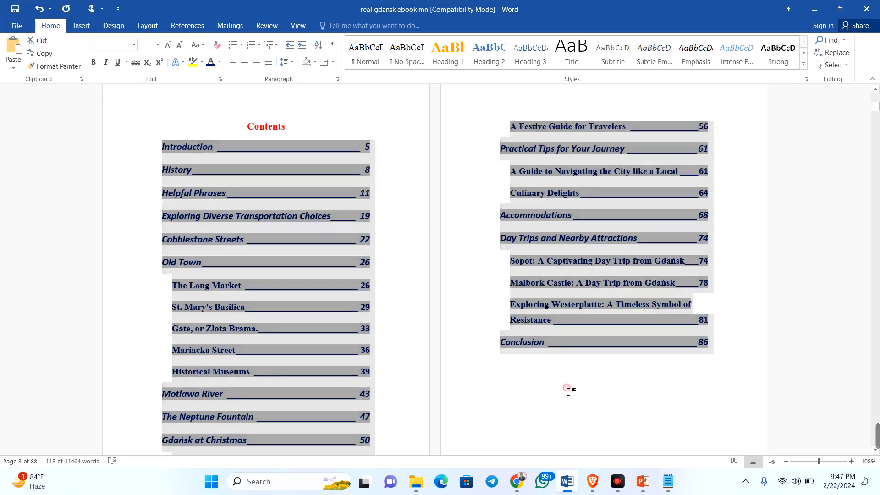
- Review the recoloured table of contents, the pages after it, and the title and copyright pages
scroll(571, 391, down, 2)
scroll(574, 389, down, 3)
scroll(724, 351, up, 3)
drag(720, 294, 511, 188)
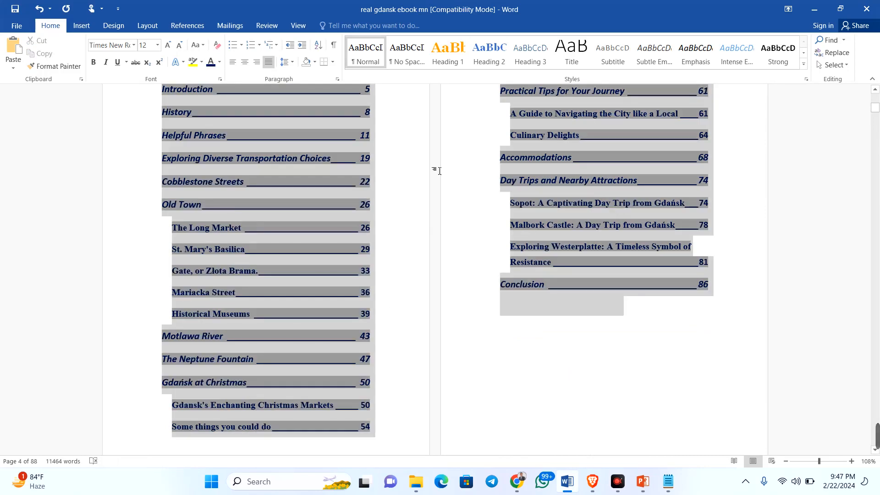
click(532, 252)
scroll(531, 344, down, 1)
click(535, 330)
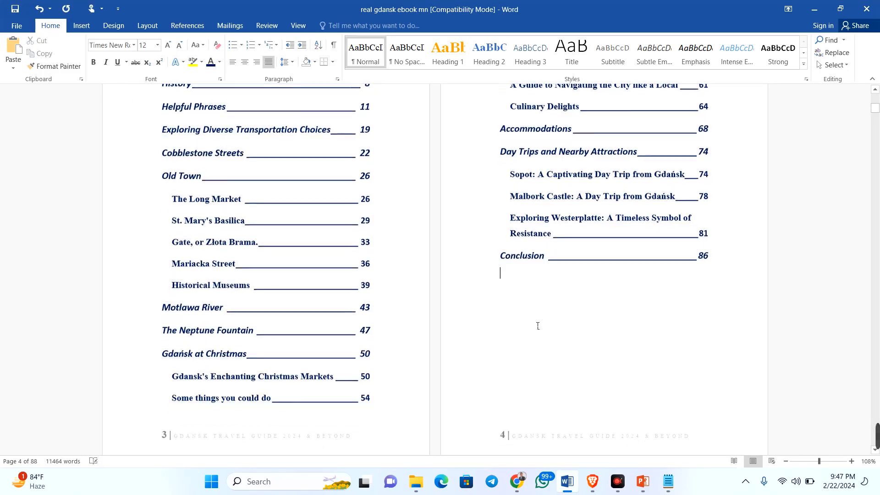
scroll(537, 330, up, 15)
scroll(529, 248, down, 1)
scroll(529, 248, up, 3)
scroll(529, 248, down, 15)
scroll(528, 248, down, 20)
scroll(525, 247, down, 15)
scroll(526, 248, down, 15)
scroll(527, 246, up, 15)
scroll(529, 243, up, 15)
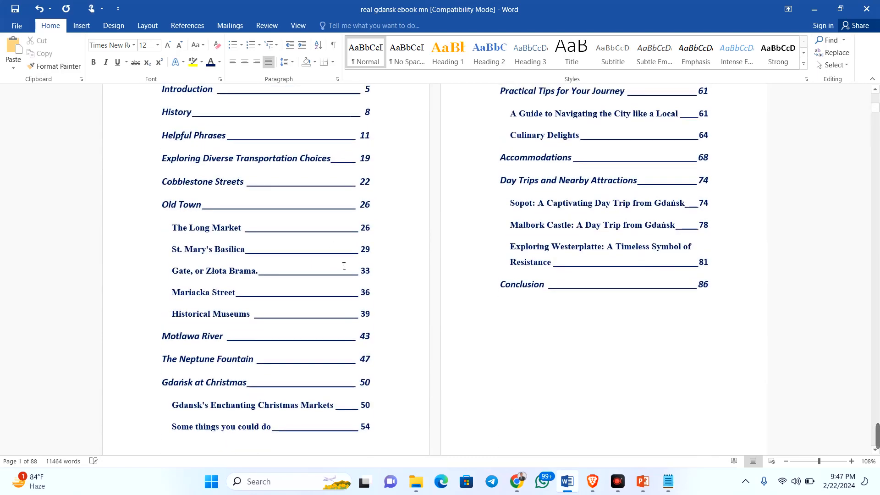
scroll(243, 223, up, 3)
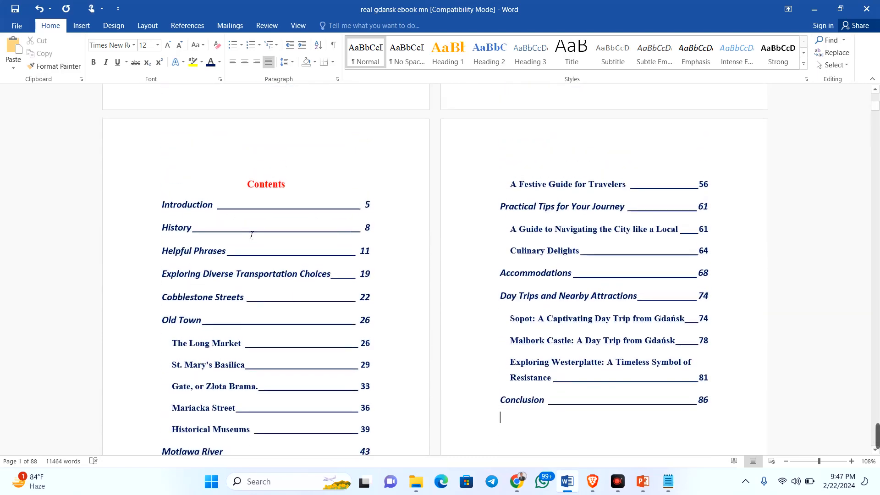
scroll(281, 282, up, 15)
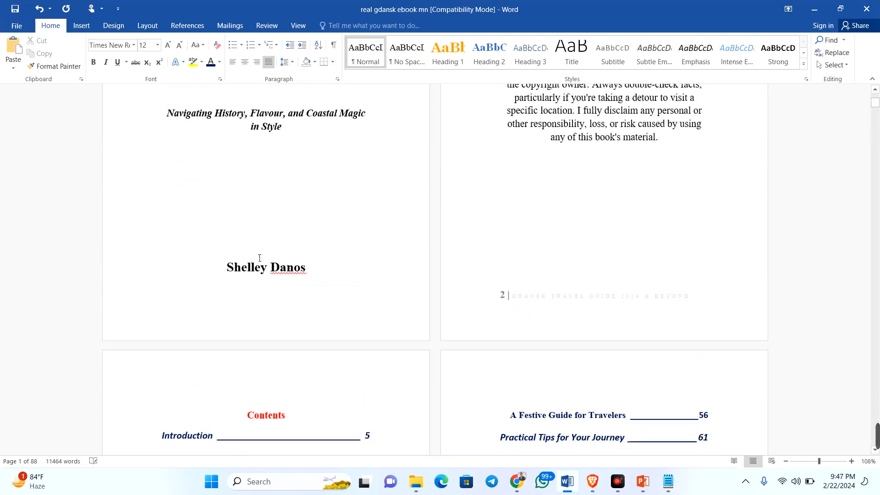
scroll(255, 255, up, 1)
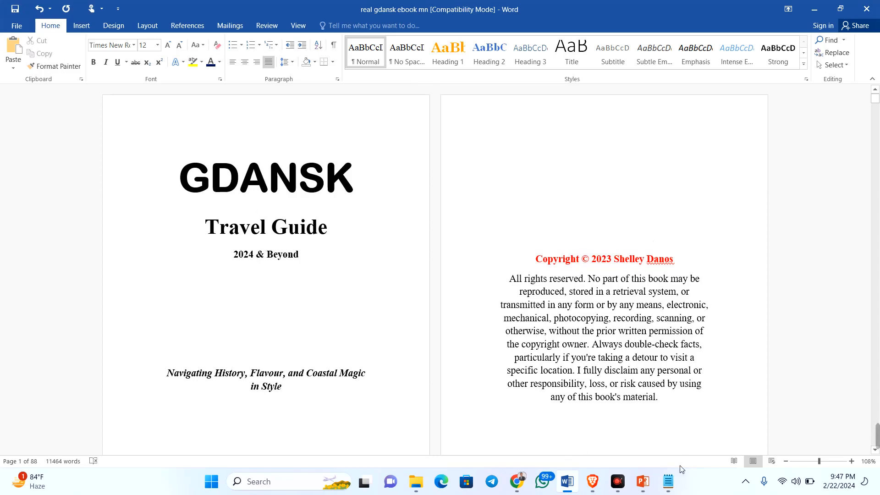
- Switch to the PowerPoint notes slide and add the list item "PAPERBACK: SAVE AS PDF" after the line spacing item
click(643, 481)
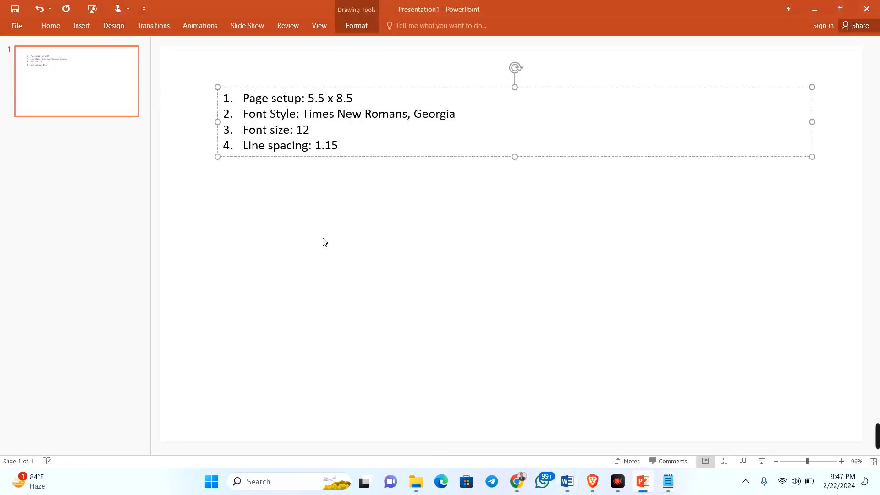
key(Return)
text(PAPERBACK)
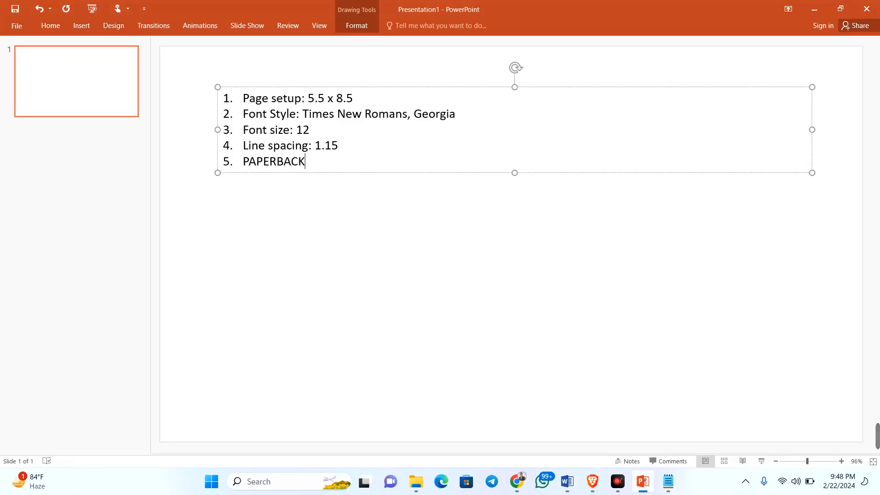
text(: SAVE AS PDF)
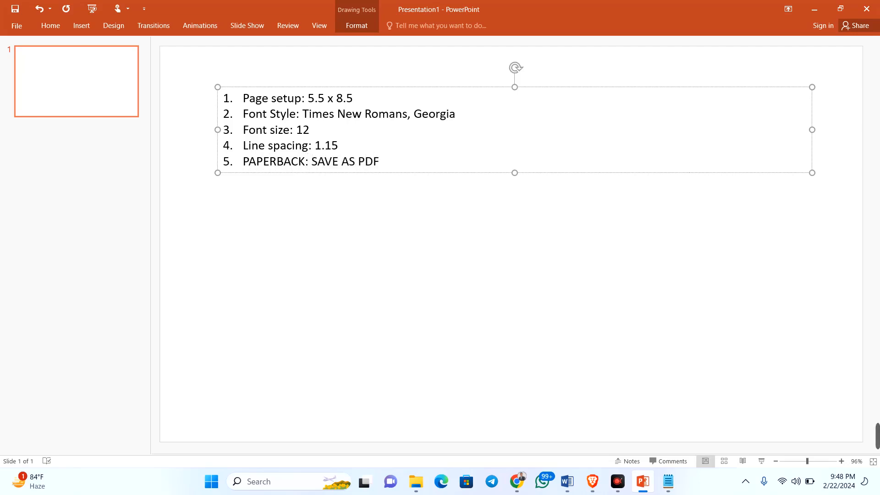
- Add the list item "EBOOK: PC SAVE IT AS WORD DOCUMENT" below the paperback item
key(Return)
text(EBOOK)
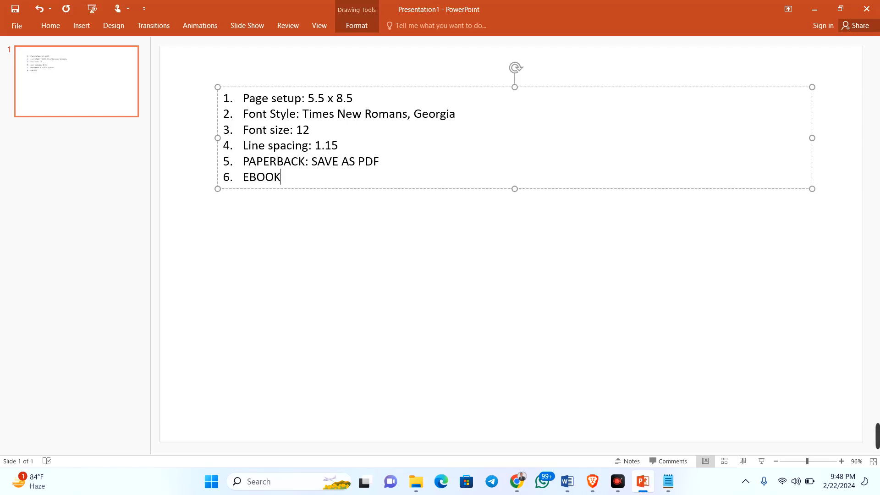
text(: PC SAVE)
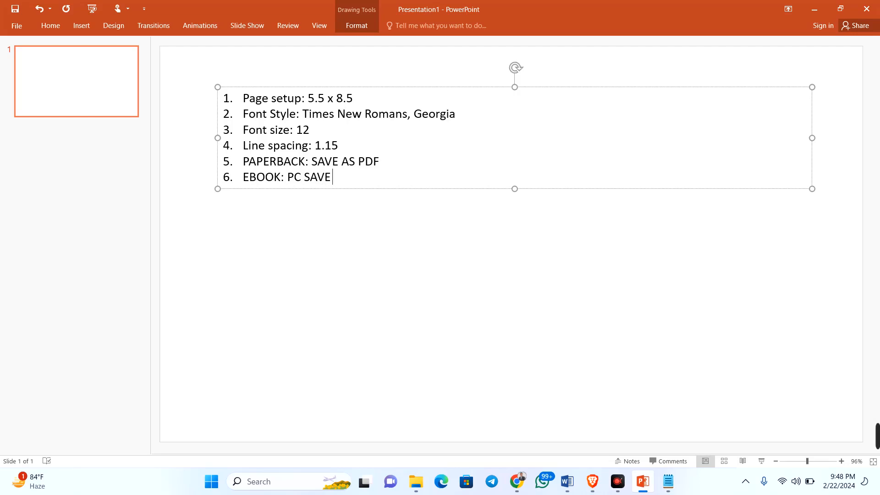
text( IT AS WOR)
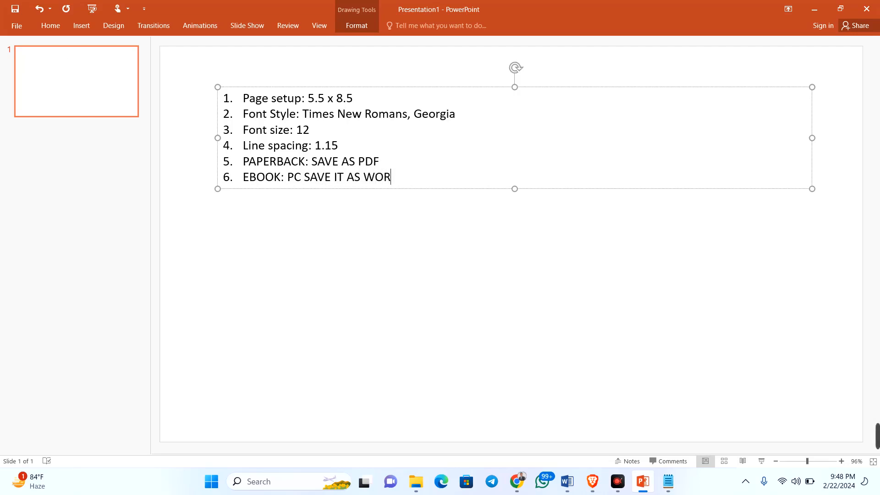
text(D DOCUMENT)
- Add the list item "PHONE: SAVE IT AS HTML ZIPPED FILE" below the ebook item and return to the Word document
key(Return)
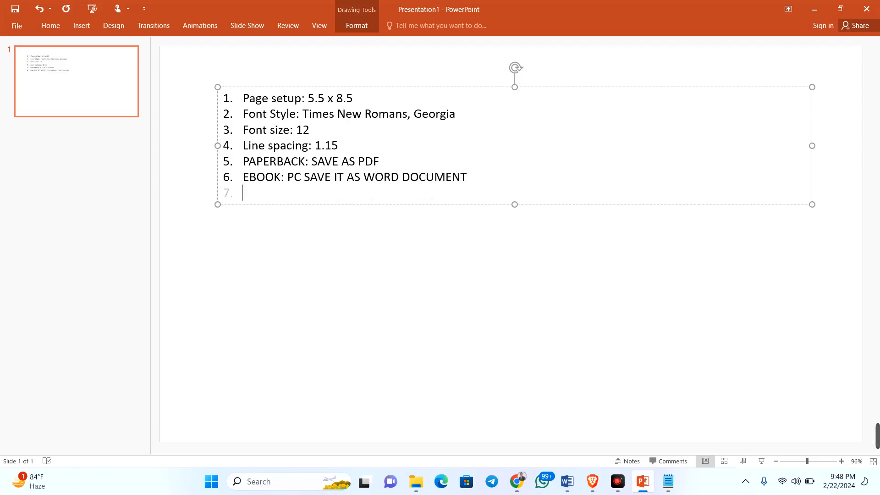
text(PHONE)
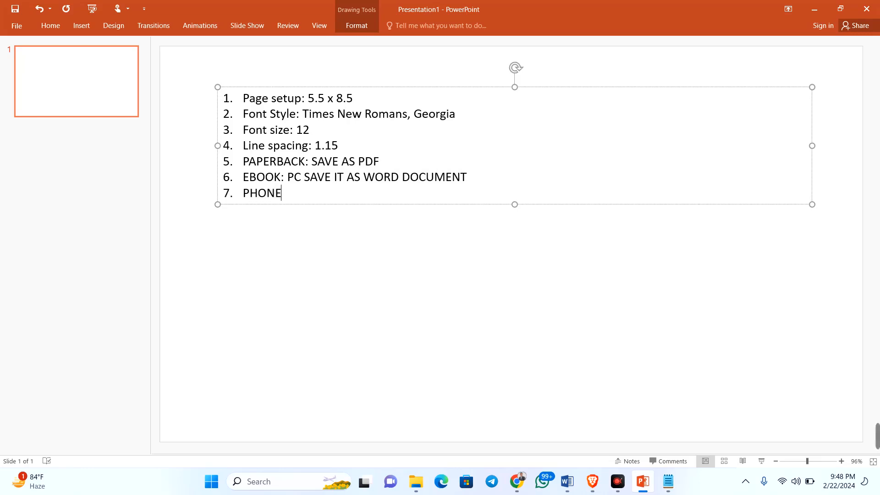
text(: SAVE IT AS)
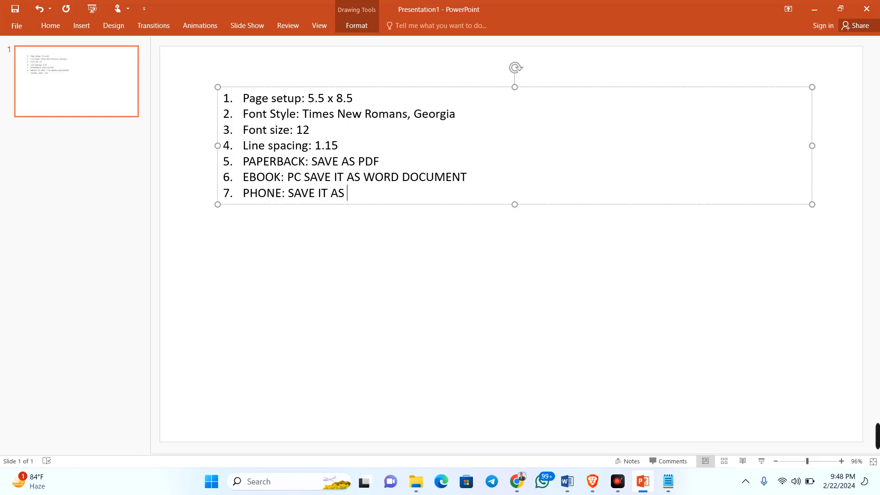
text(HT)
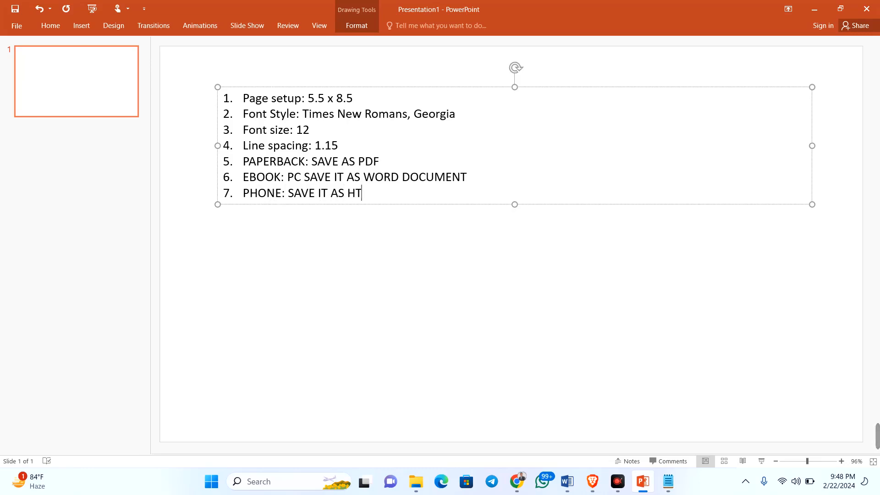
text(ML ZIPPED FILE)
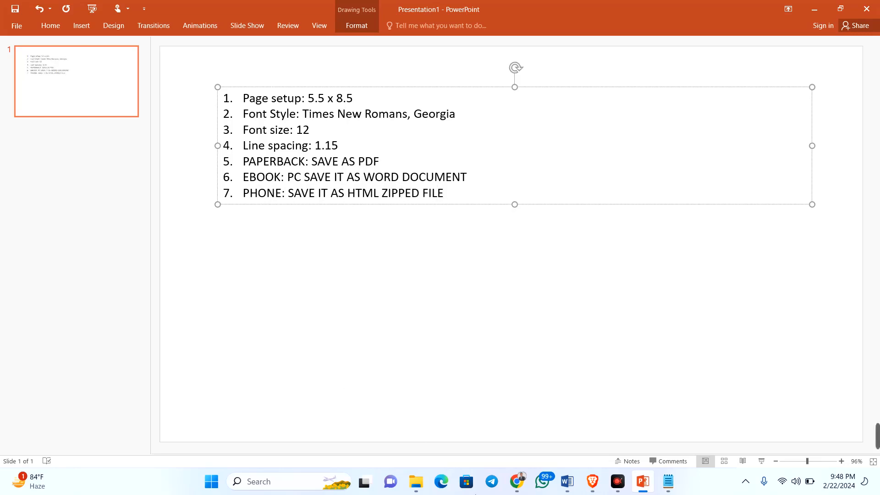
click(568, 482)
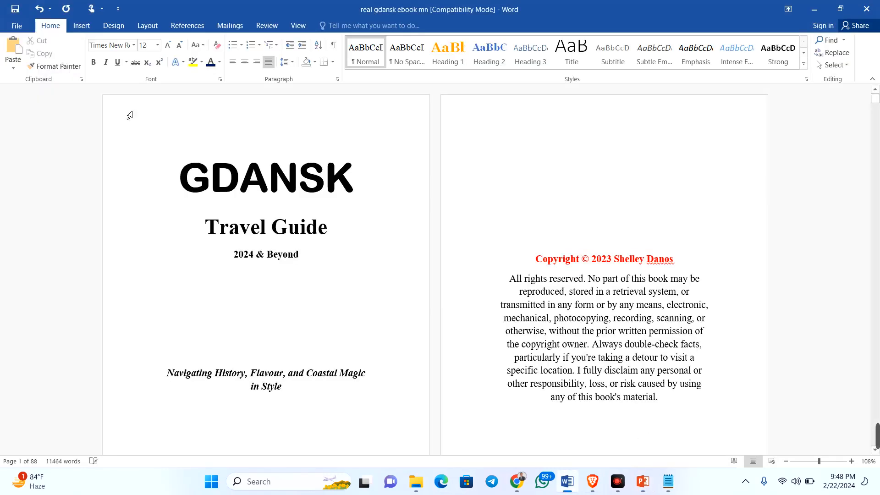
- Export the book as a PDF named "real gdansk ebook mn" to the Desktop, opening it once published
click(17, 26)
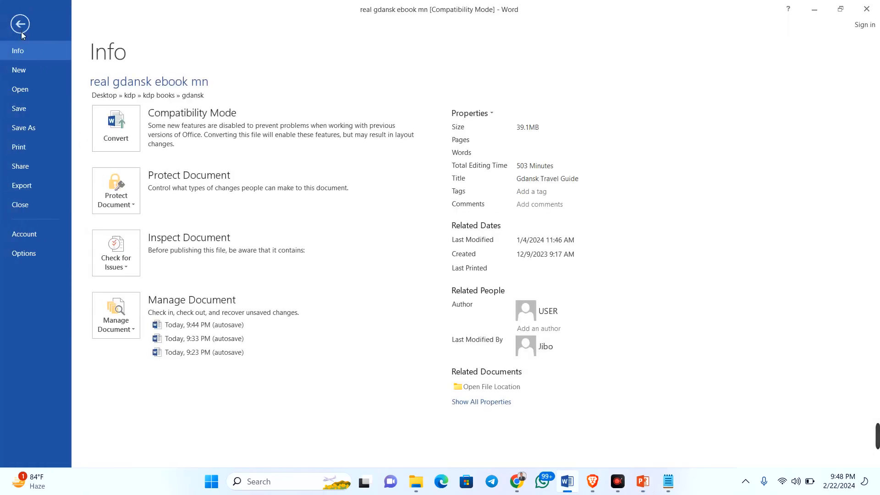
click(23, 188)
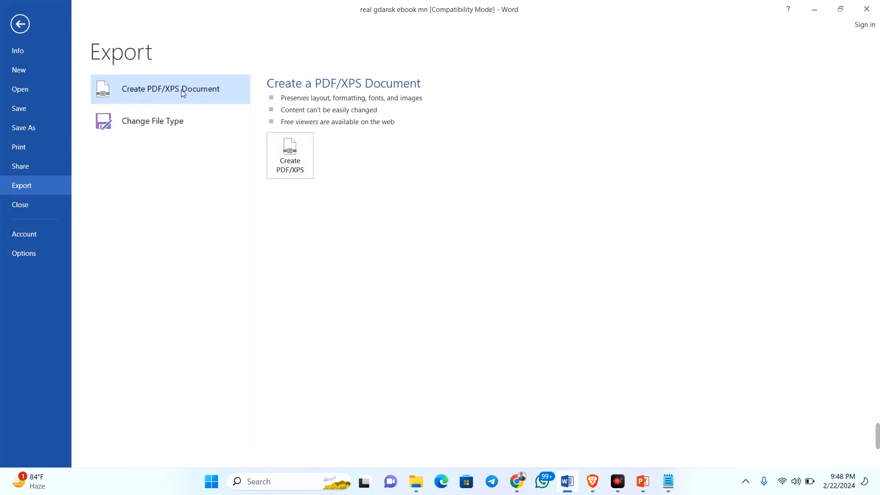
click(289, 151)
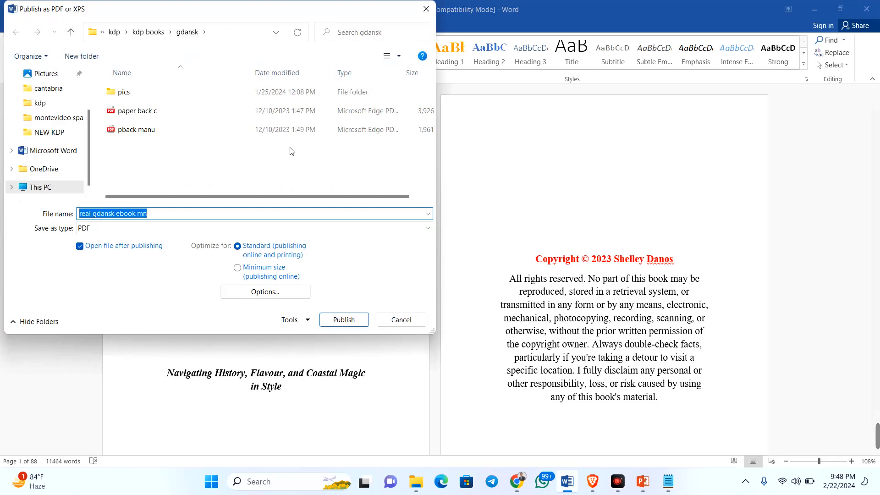
click(138, 228)
click(137, 227)
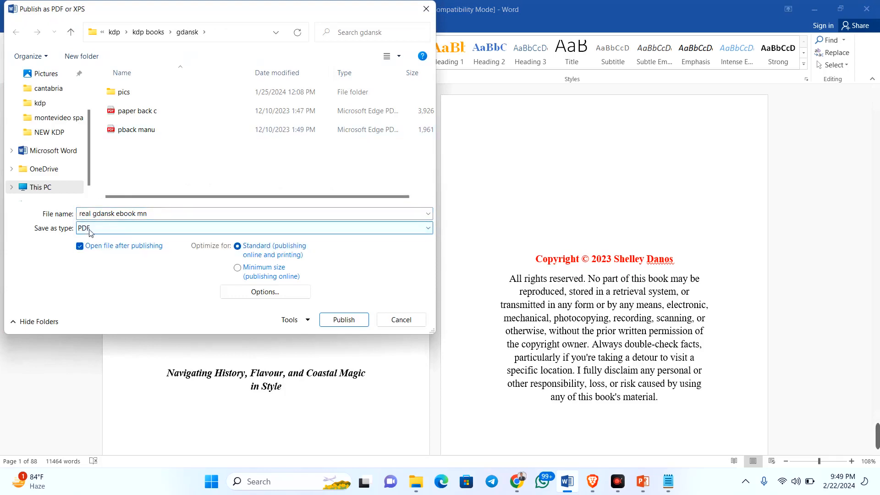
scroll(55, 100, up, 2)
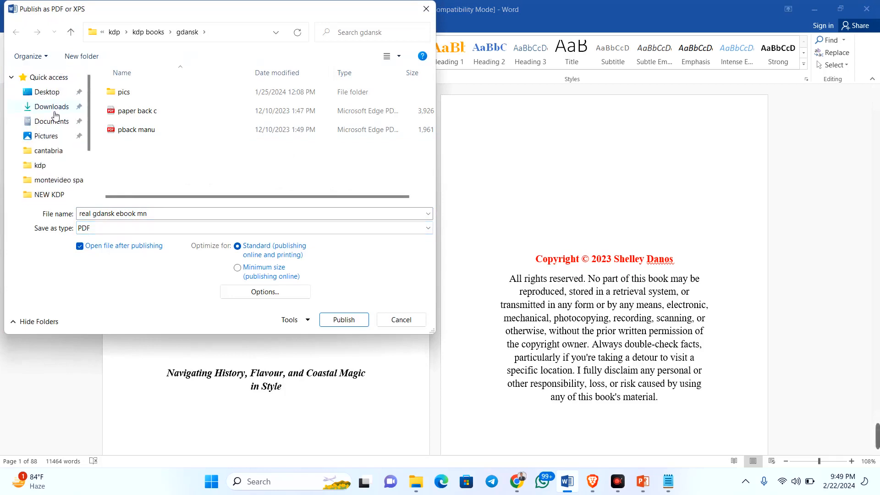
click(51, 92)
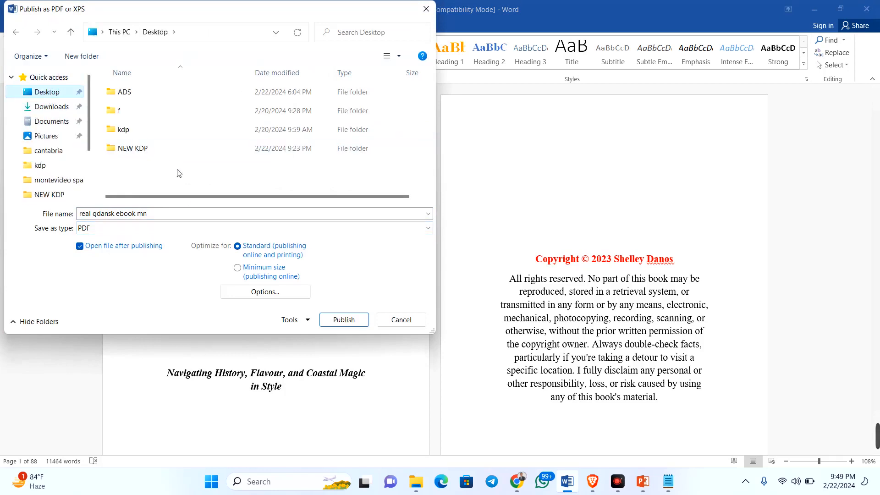
click(341, 321)
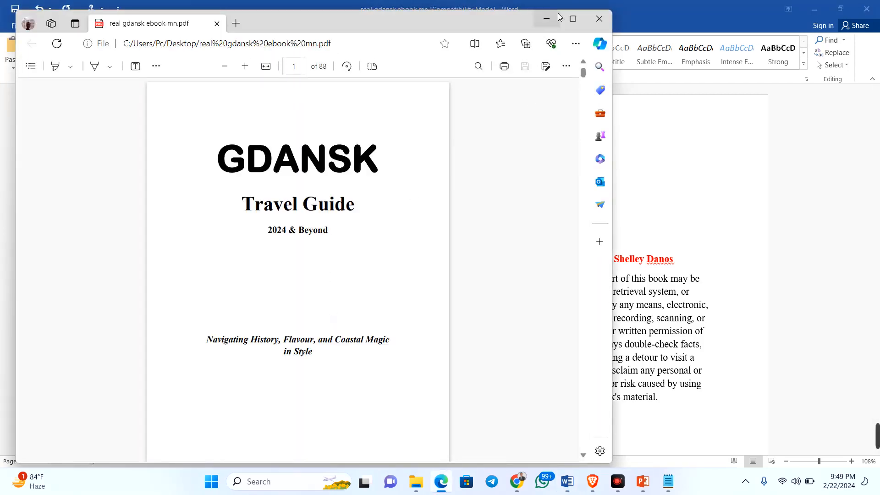
- Look through the pages of the exported PDF at full window size and close it
click(573, 18)
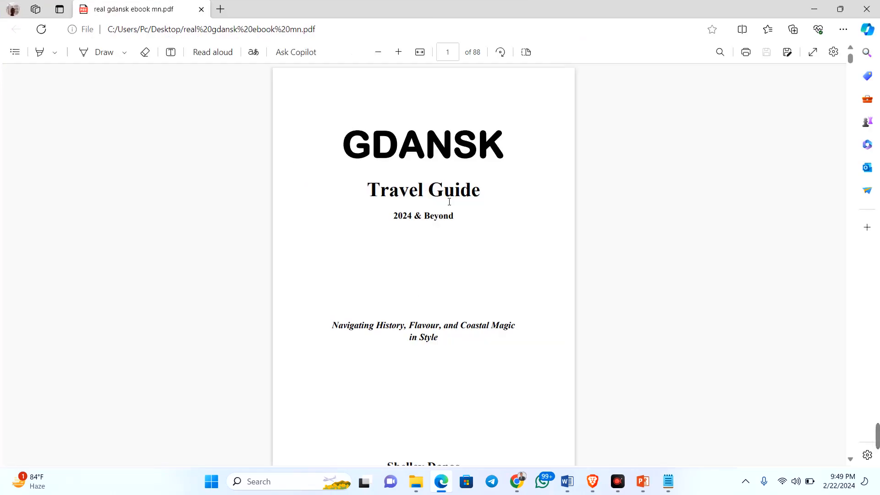
scroll(449, 202, down, 20)
scroll(445, 204, down, 20)
scroll(450, 201, down, 20)
scroll(449, 209, down, 15)
scroll(444, 210, down, 20)
scroll(431, 209, up, 20)
scroll(430, 210, up, 15)
click(869, 8)
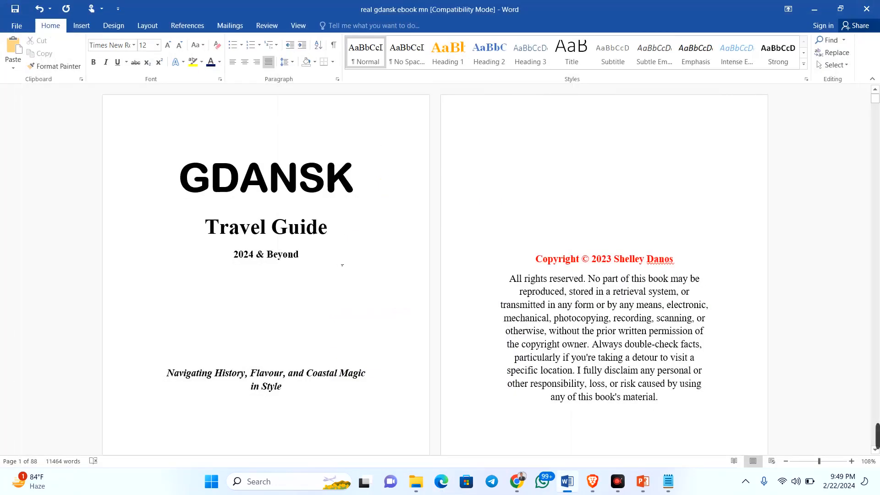
- Switch to the PowerPoint notes slide and add the list item "EBOOKS" after a blank line below the phone item
scroll(342, 264, down, 6)
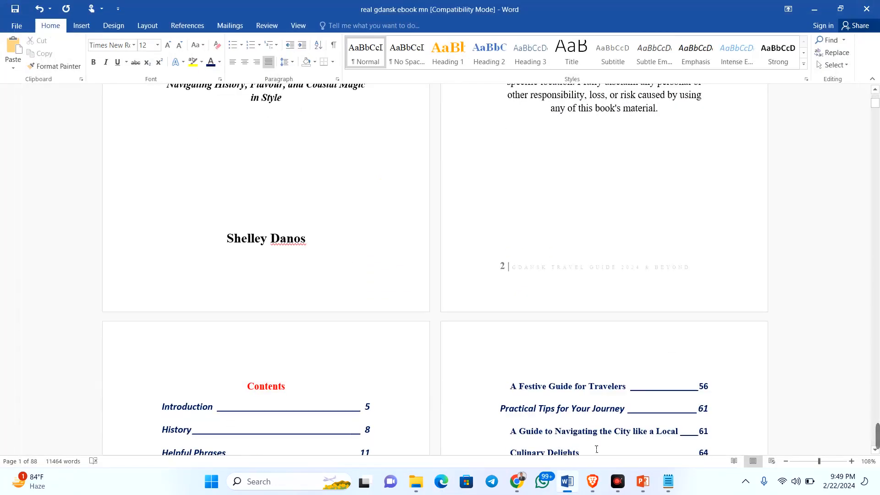
click(642, 483)
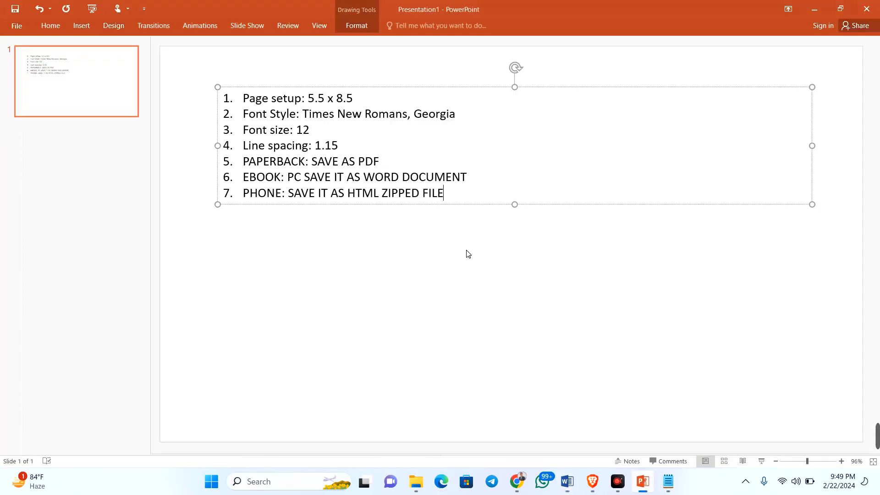
key(Return)
key(Return)
text(E)
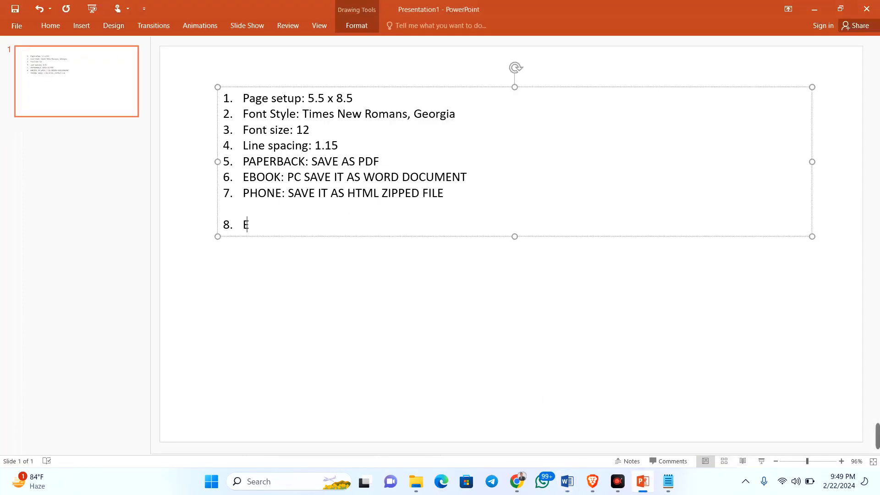
text(BOOKS)
- Add the list item "DON'T NEED PAGE NUMBERS – PC, TABS AND SO ON" below the EBOOKS item
key(Return)
text(DON'T )
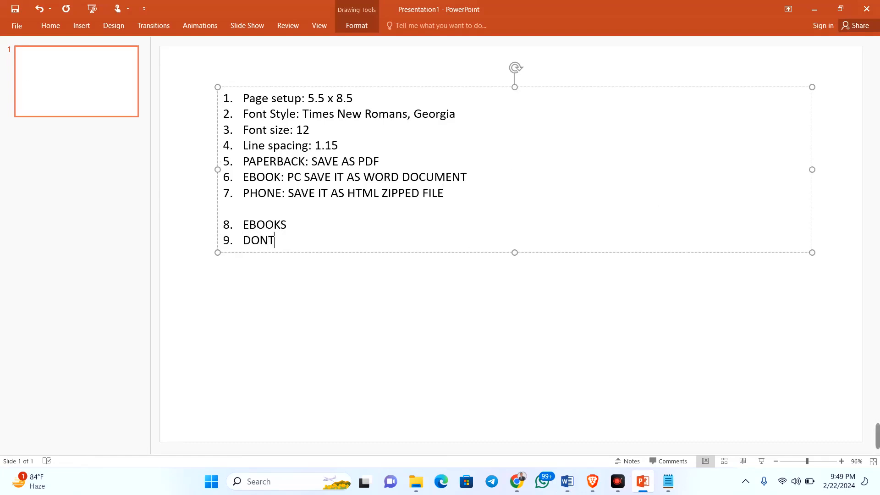
text(NEED PA)
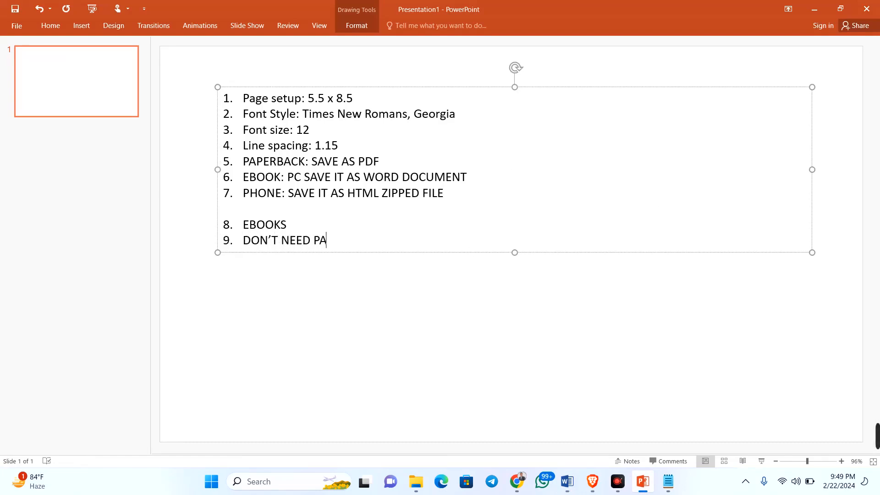
text(GE NUMBERS)
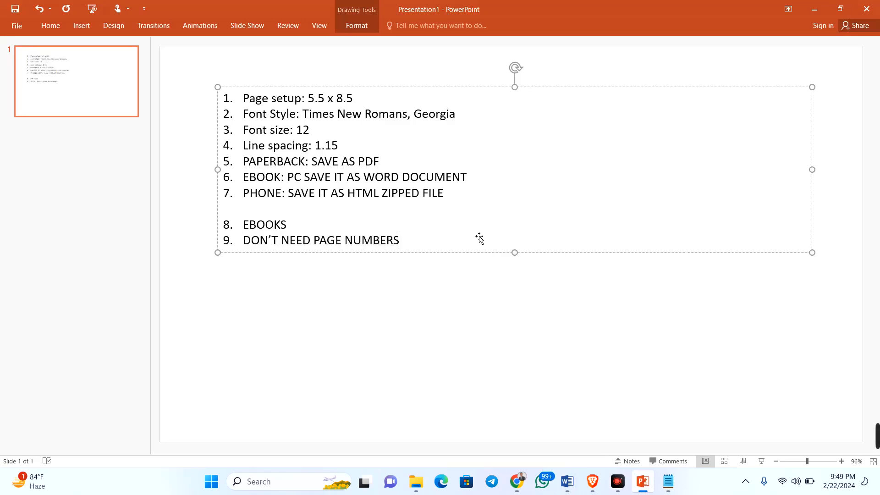
text( -)
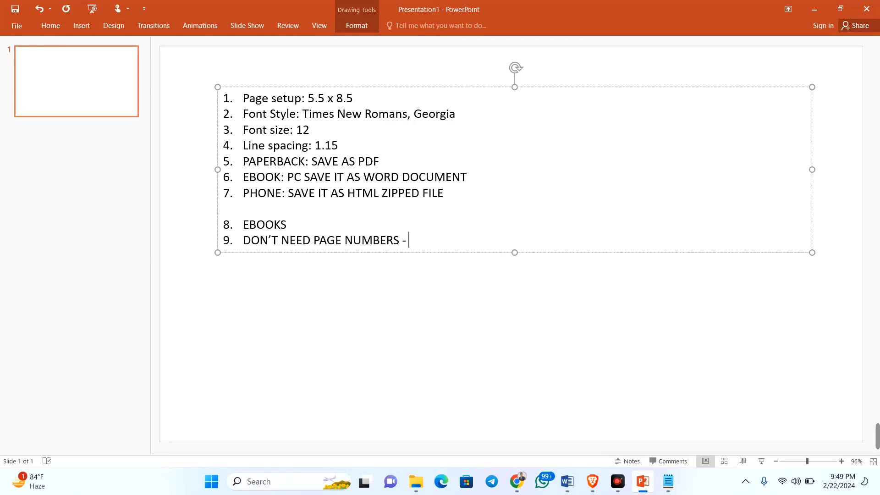
text( PC, TABS A)
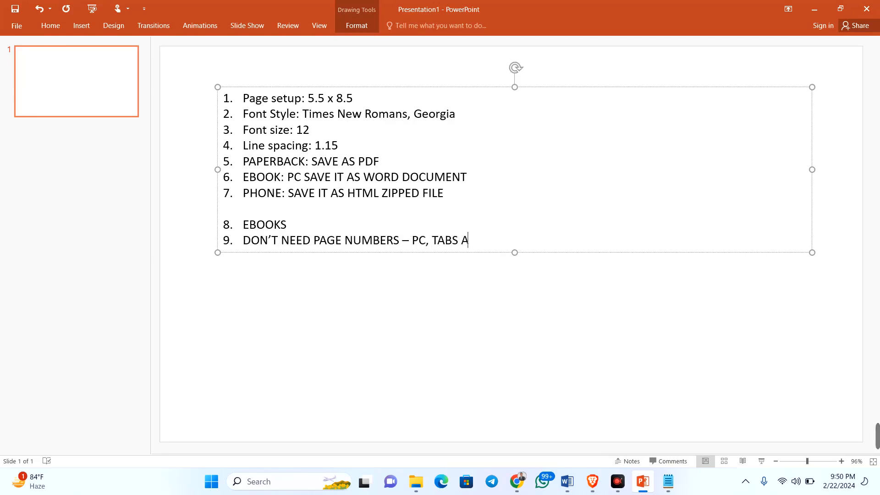
text(ND SO ON)
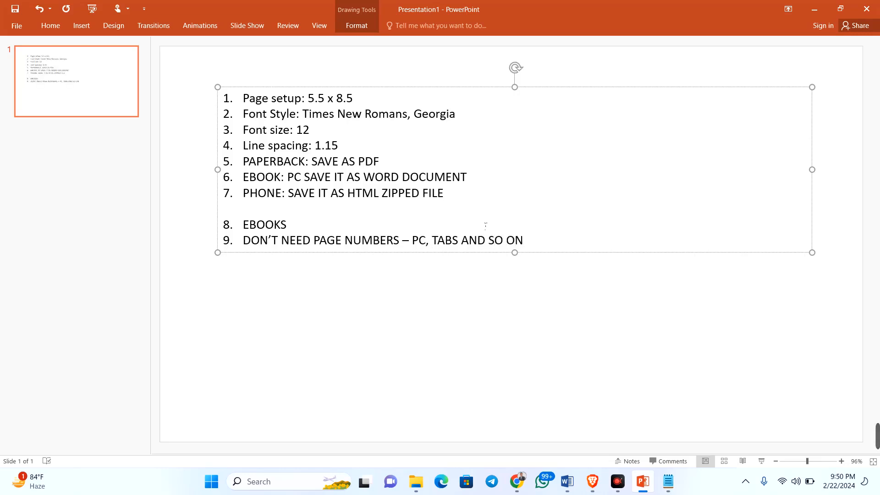
- Add the list item "TOC: MUST BE CLICKABLE" below the page numbers item
key(Return)
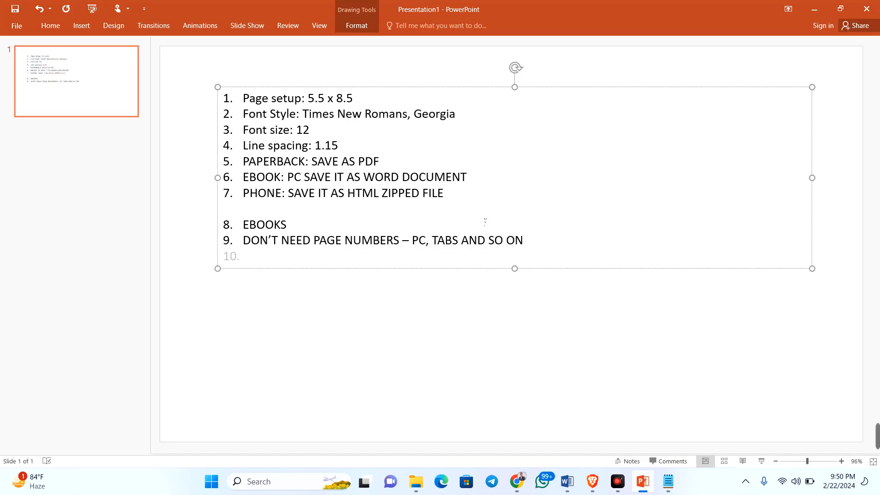
text(TOC: )
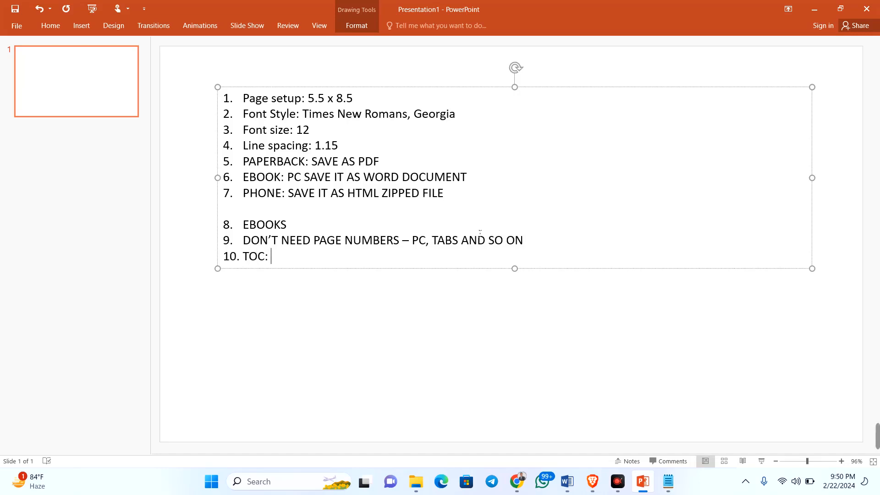
text(MUST B)
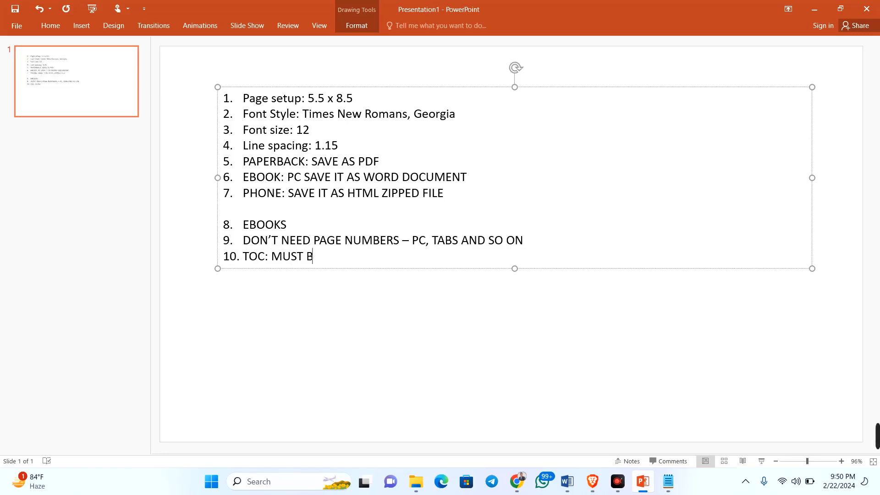
text(E CLICKA)
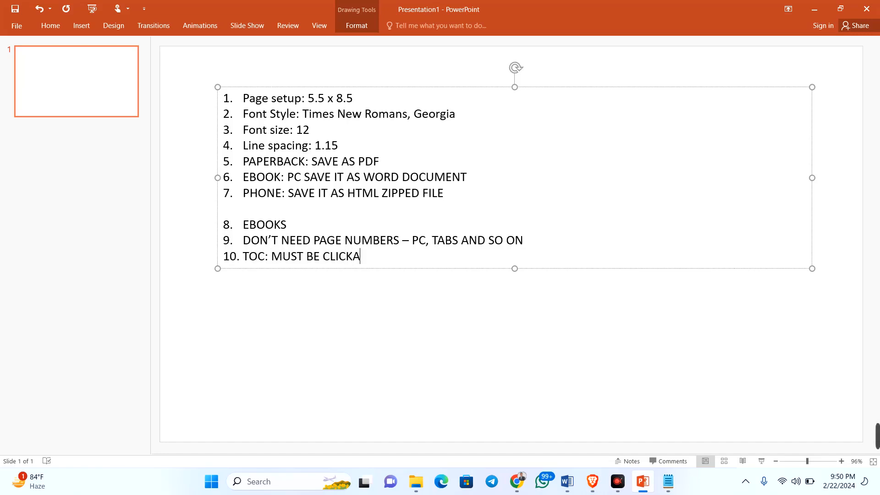
text(BLE)
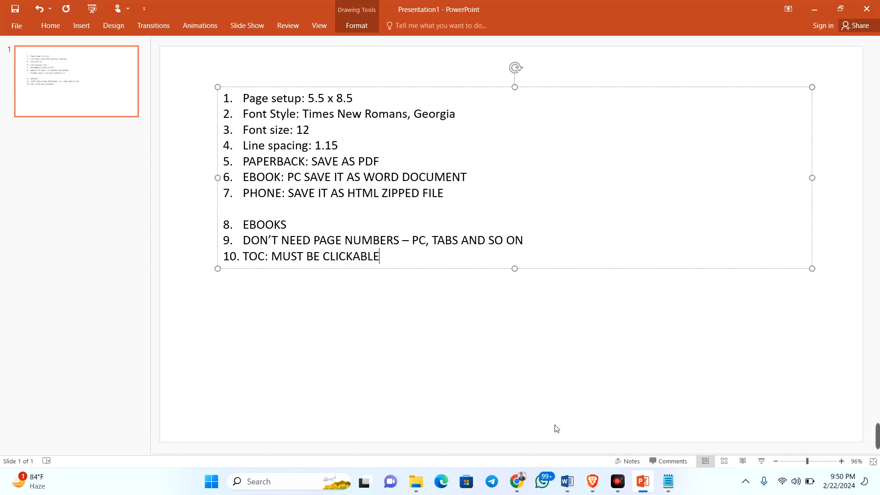
- Return to the Word document, delete the page number and running title from the page 2 footer, and leave footer editing
click(567, 481)
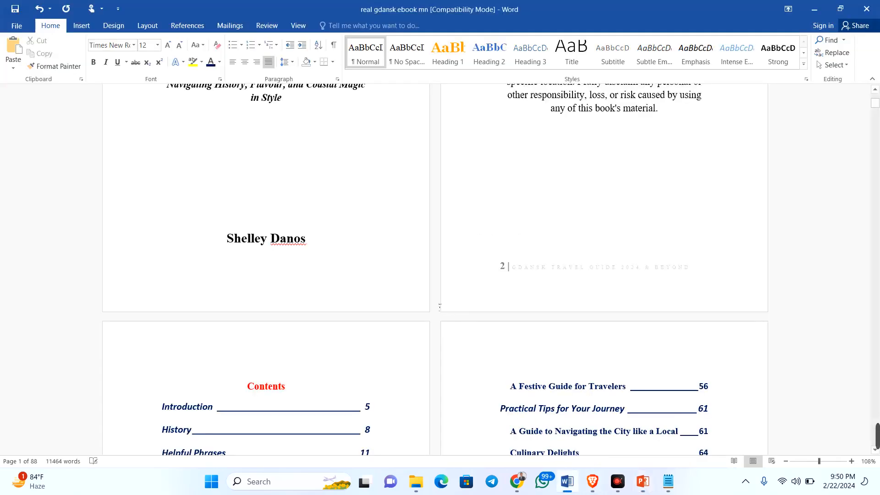
scroll(444, 307, up, 1)
scroll(443, 307, down, 10)
scroll(589, 191, up, 3)
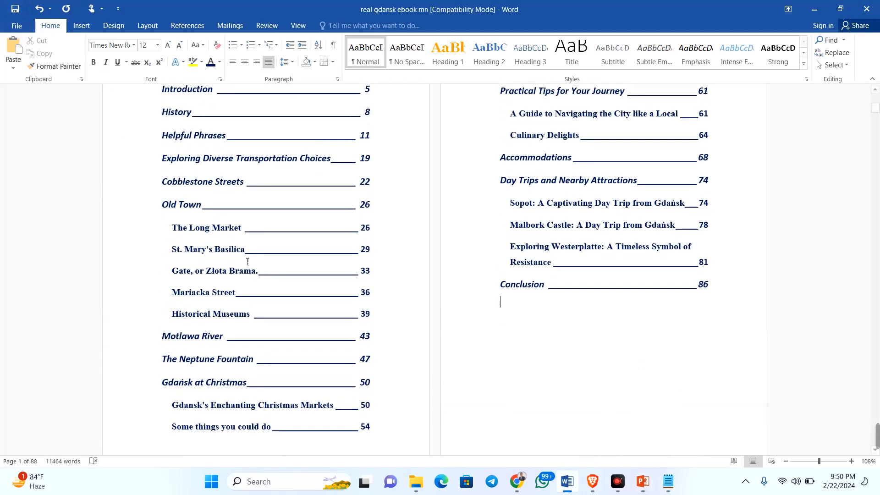
scroll(399, 257, up, 10)
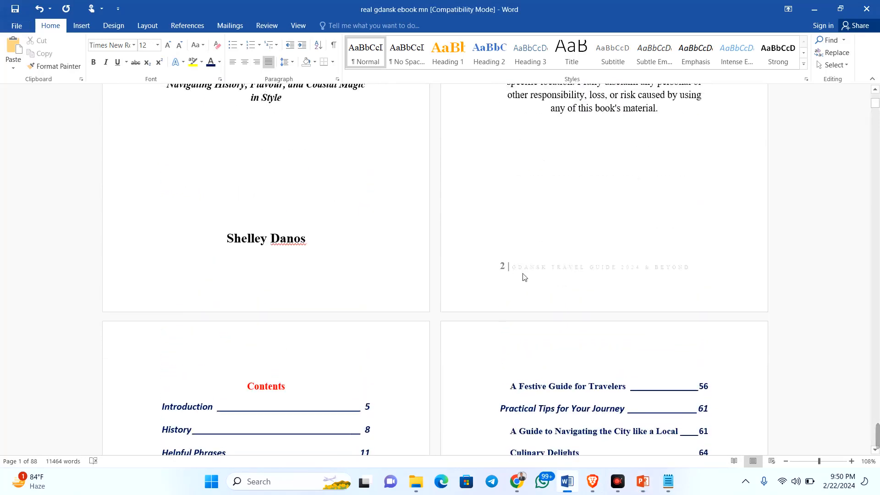
click(559, 270)
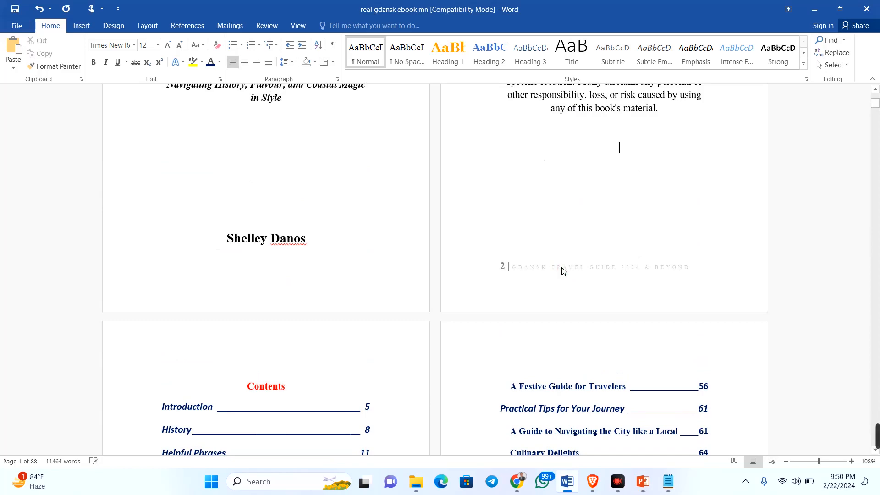
double_click(555, 276)
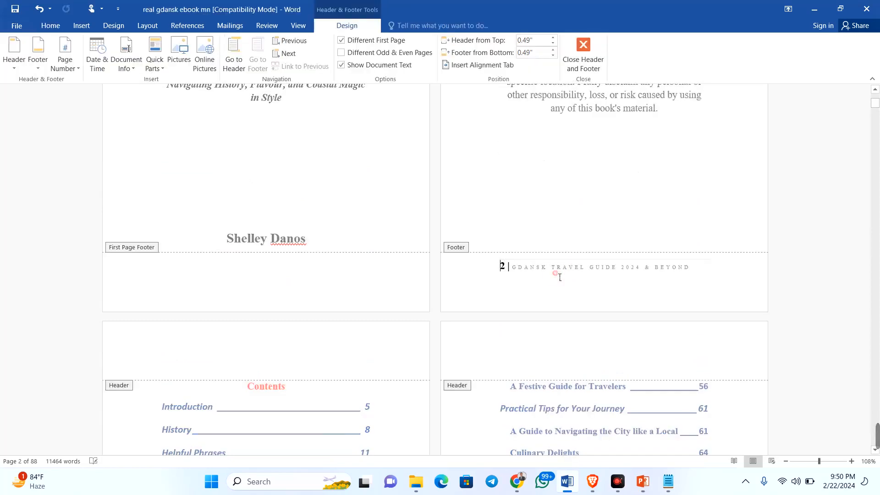
click(528, 284)
key(ctrl+z)
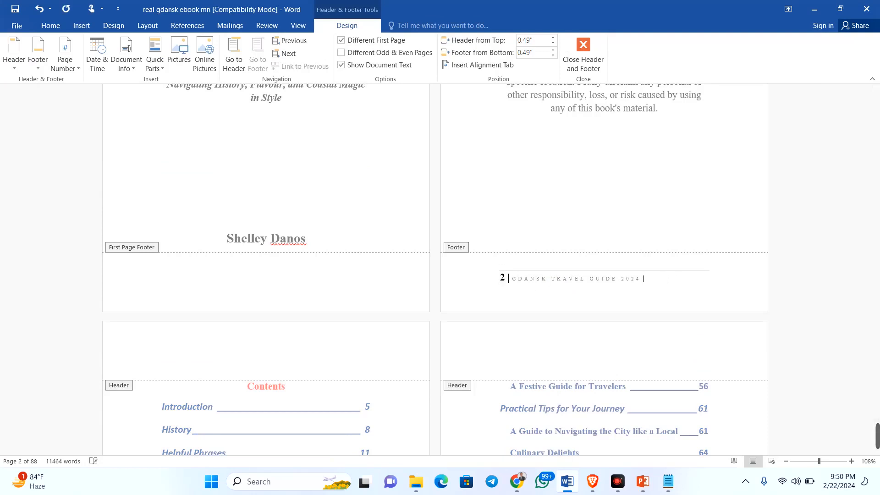
key(BackSpace)
key(BackSpace)
key(BackSpace)
key(BackSpace)
key(BackSpace)
key(BackSpace)
key(BackSpace)
key(BackSpace)
key(BackSpace)
key(BackSpace)
key(BackSpace)
key(BackSpace)
key(BackSpace)
key(BackSpace)
key(BackSpace)
key(BackSpace)
key(BackSpace)
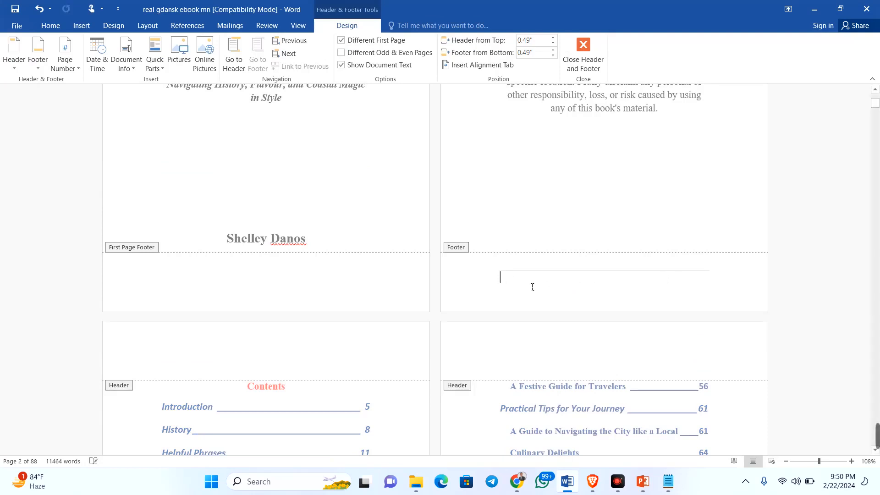
click(560, 267)
click(580, 65)
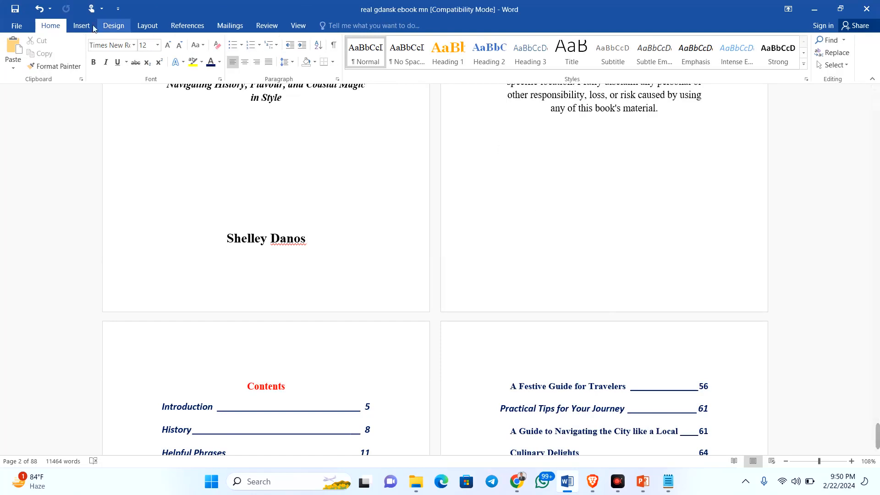
- Replace the existing table of contents with a custom one that shows no page numbers, keeping the Distinctive format and two levels
scroll(424, 212, down, 3)
scroll(424, 213, up, 3)
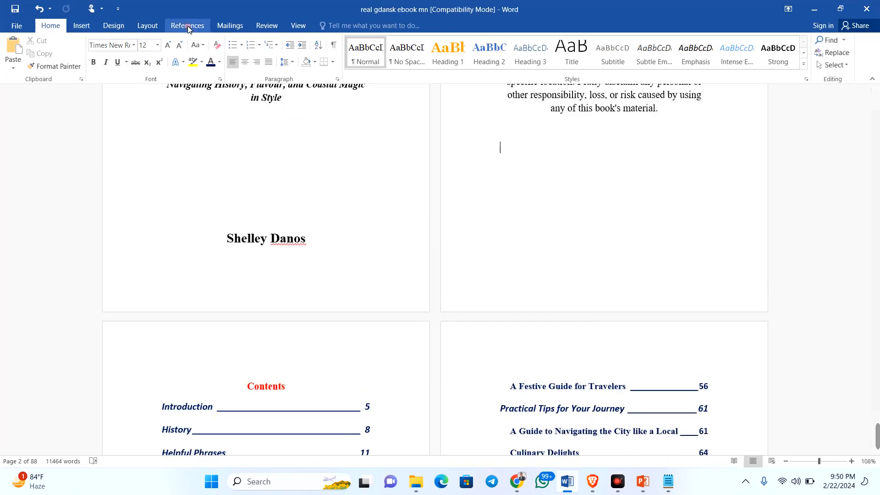
click(188, 25)
click(21, 59)
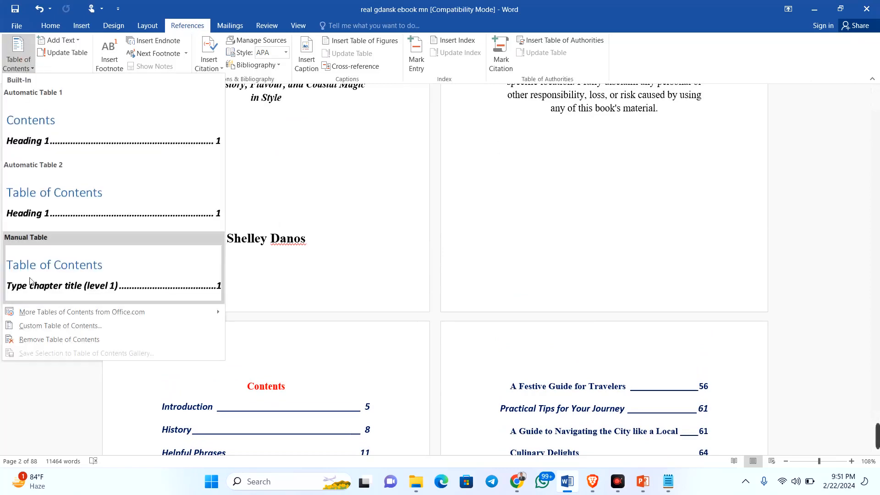
click(40, 327)
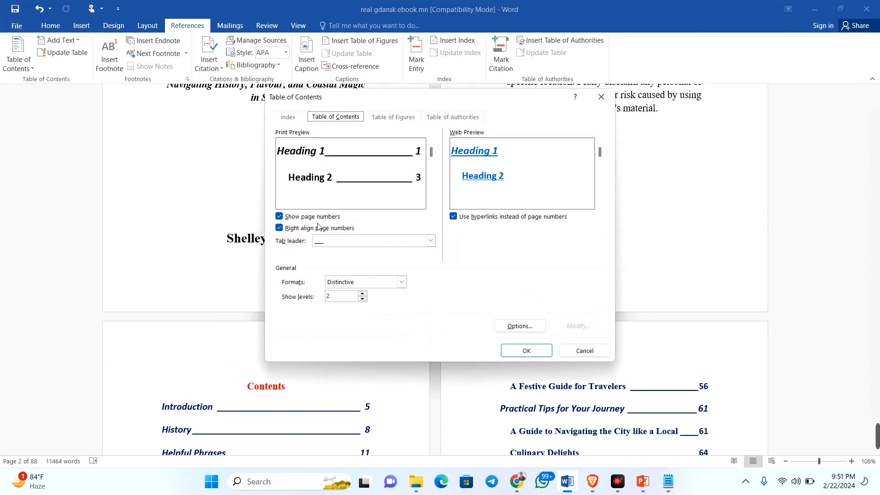
click(279, 217)
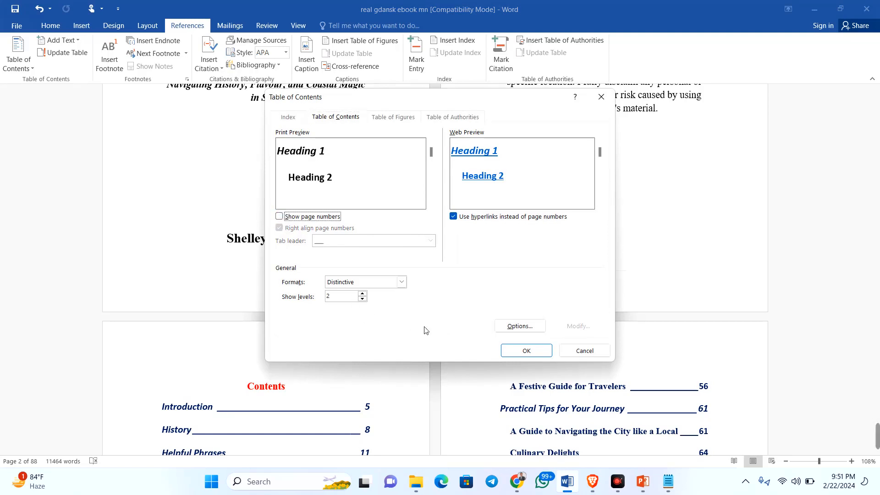
click(526, 351)
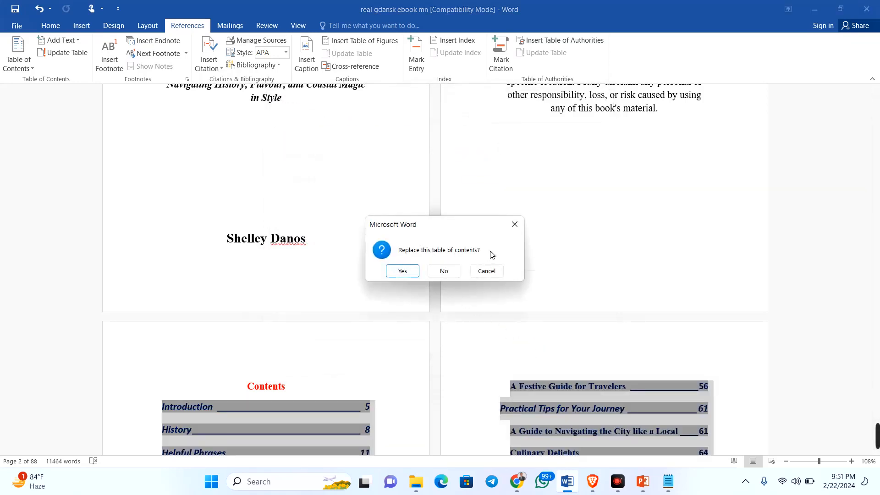
click(402, 272)
scroll(410, 273, down, 10)
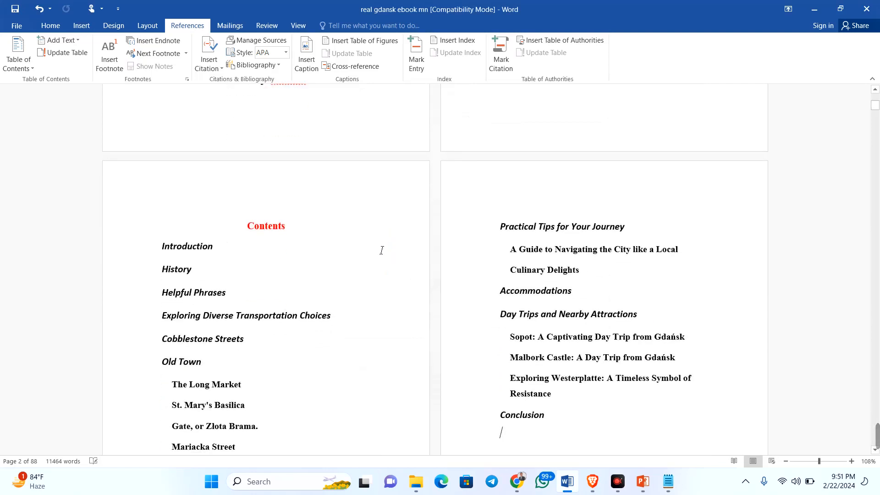
- Change the font colour of all table of contents entries, from Introduction to Conclusion, to standard Blue
click(540, 187)
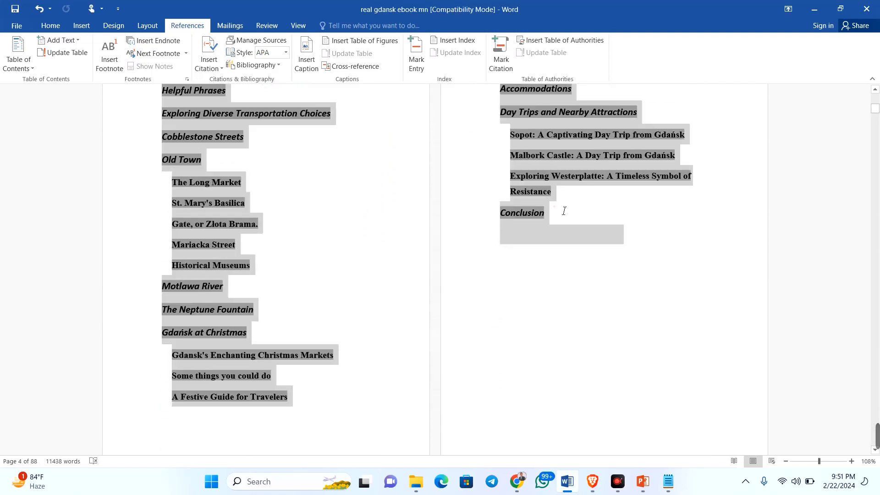
scroll(563, 211, up, 3)
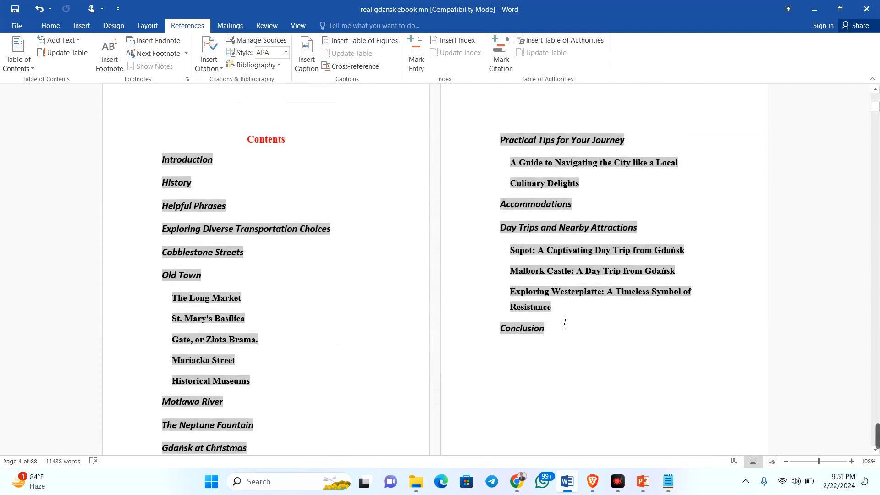
drag(561, 338, 154, 161)
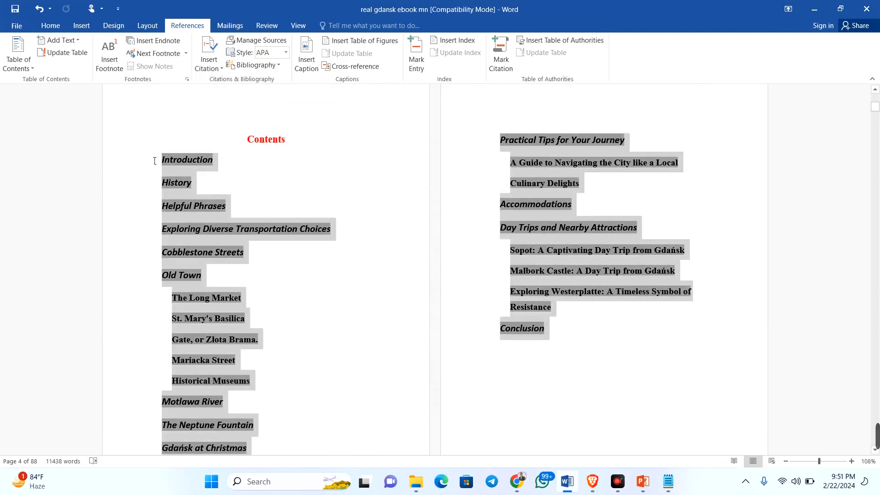
click(50, 25)
click(219, 62)
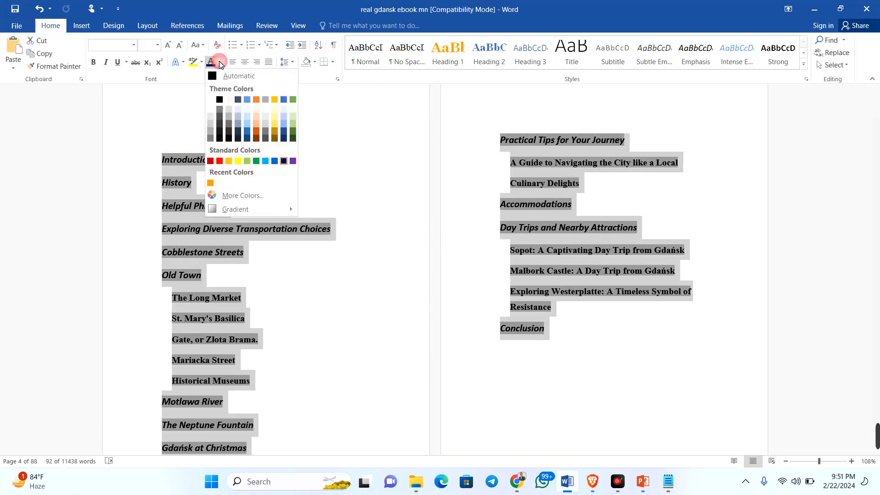
click(274, 163)
key(ctrl+z)
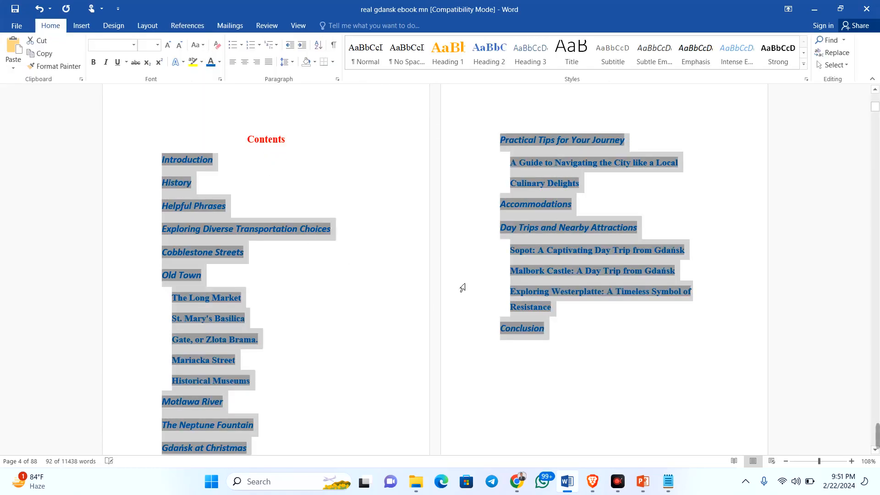
- Test the contents link to the Day Trips and Nearby Attractions chapter and look through the pages that follow its heading
click(573, 349)
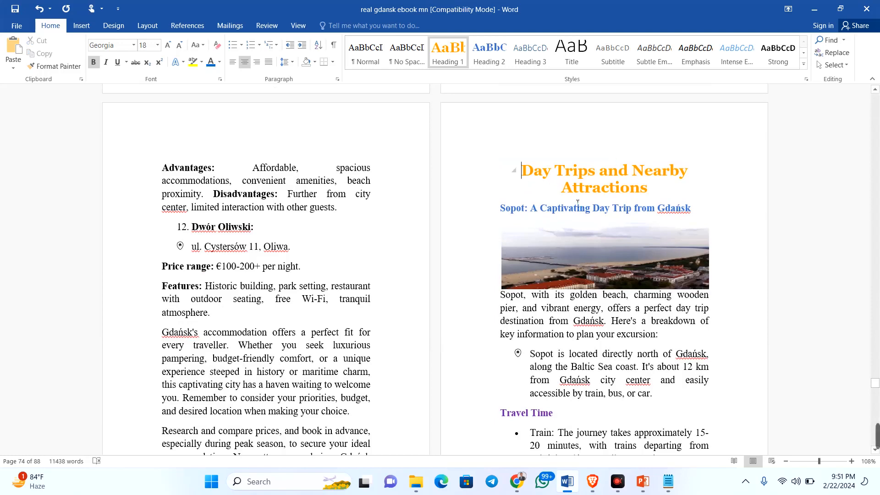
scroll(565, 228, down, 6)
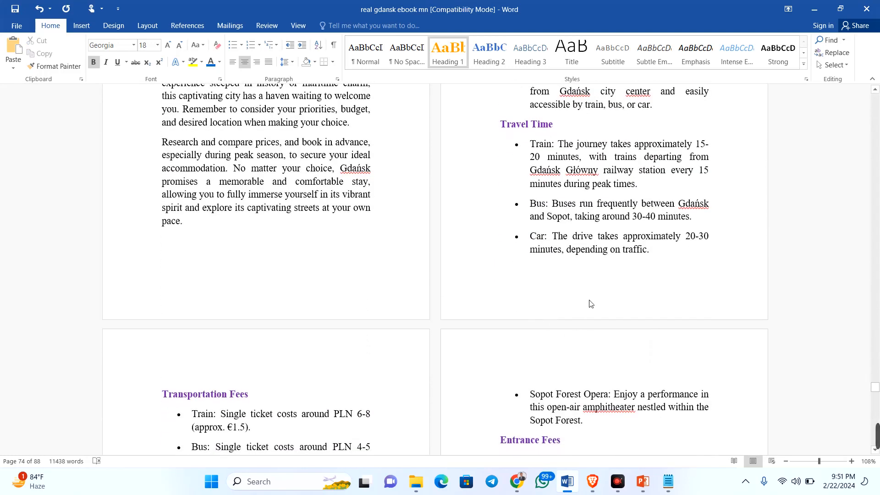
scroll(523, 245, down, 2)
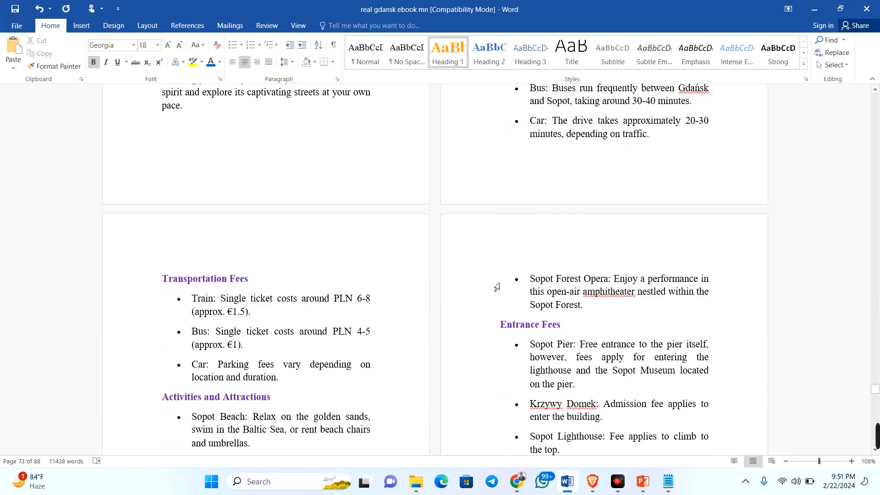
- Switch to the PowerPoint slide with the formatting and ebook notes
click(643, 482)
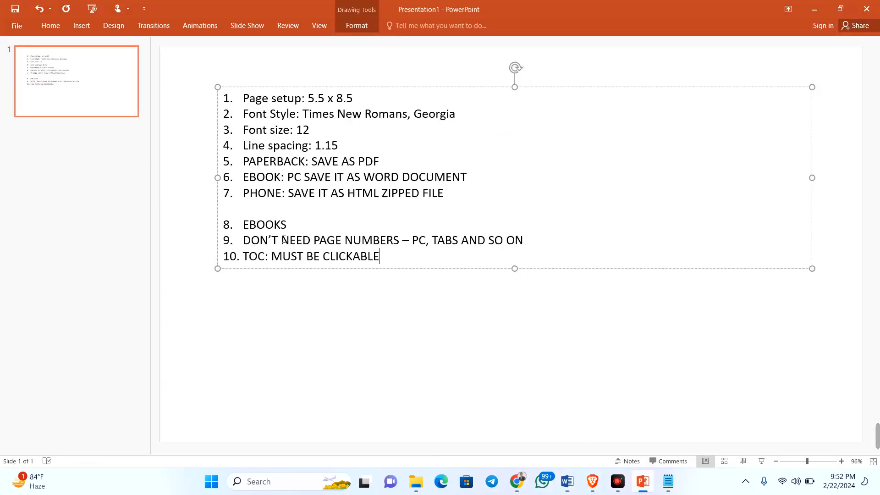